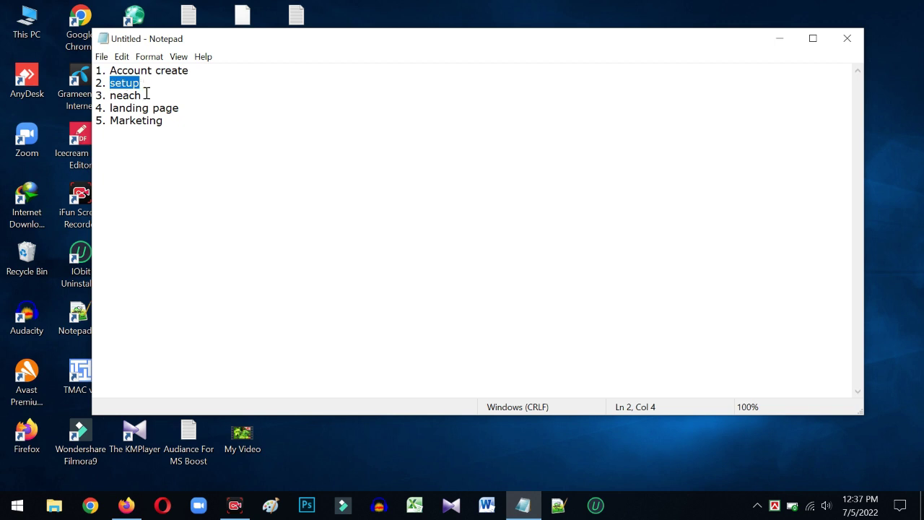
- Highlight the niche, landing page and Marketing list items in Notepad, then minimize Notepad
drag(147, 94, 120, 95)
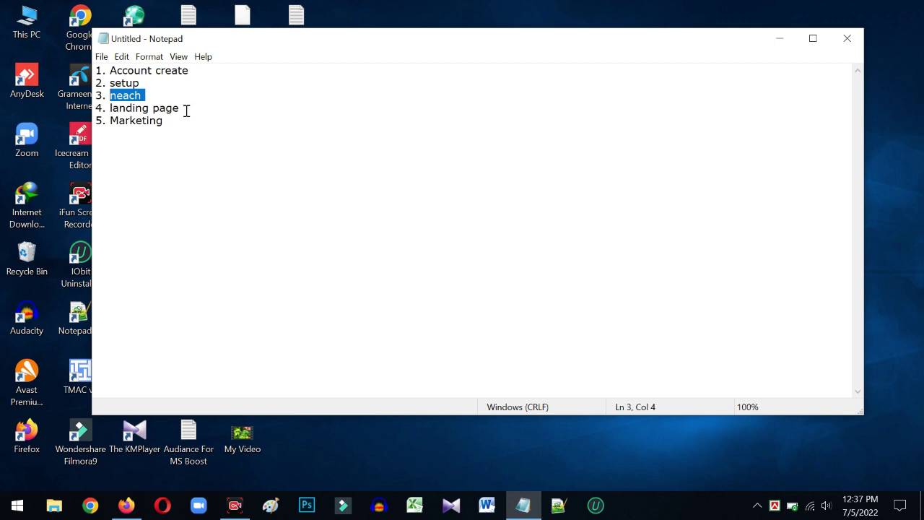
drag(186, 110, 119, 110)
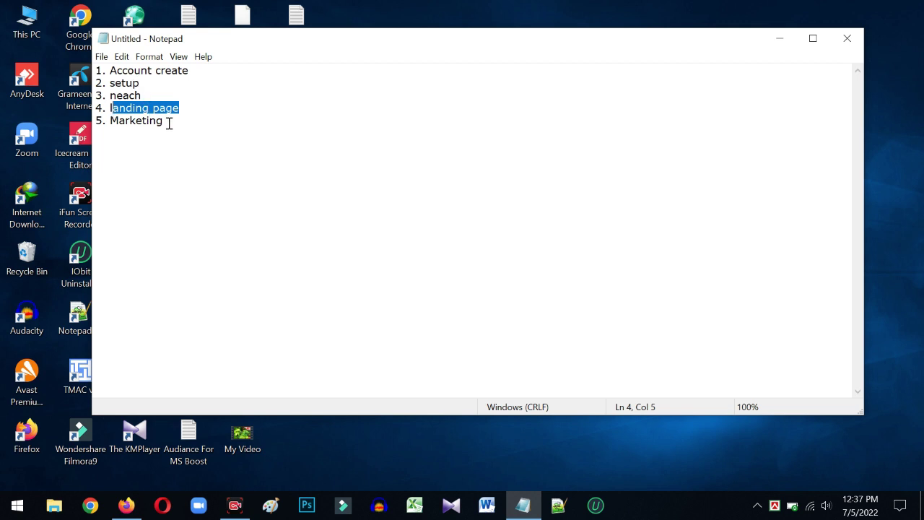
drag(169, 122, 112, 121)
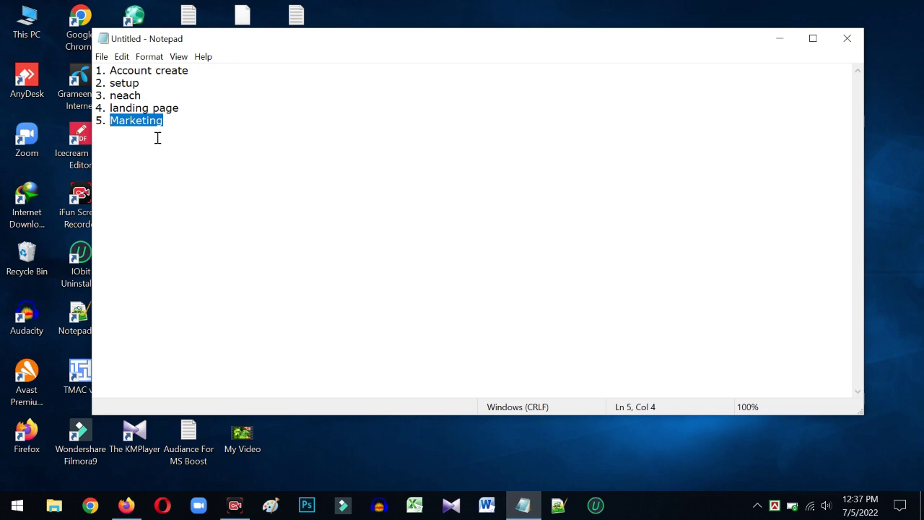
click(769, 43)
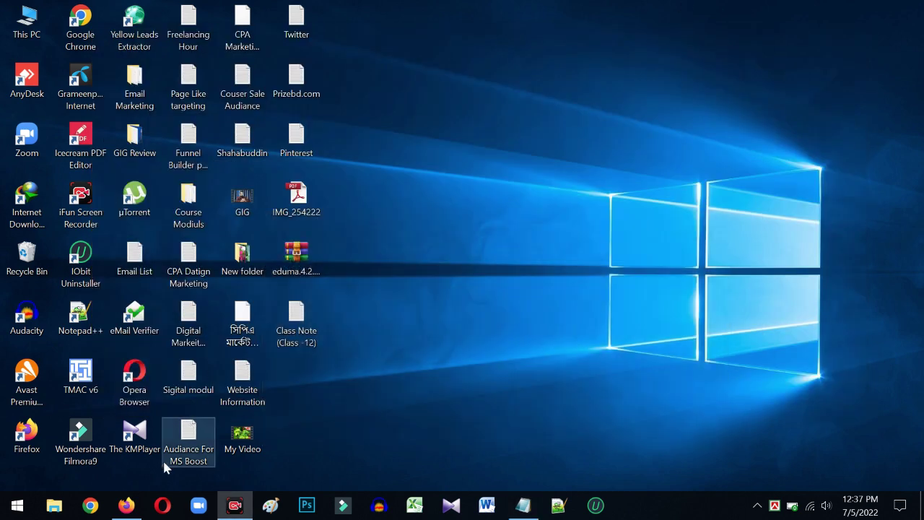
- Search 'raddit' from Firefox's address bar and open the 'Reddit - Dive into anything' result
click(127, 505)
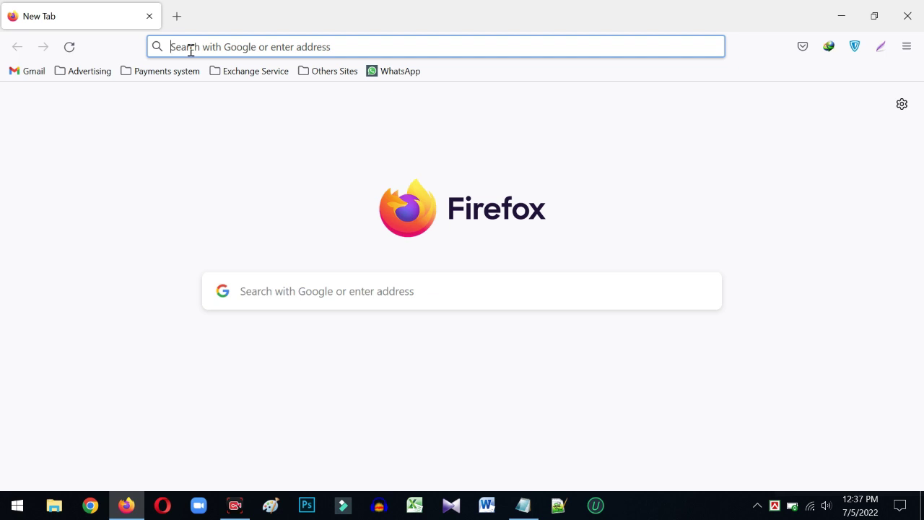
text(raddit)
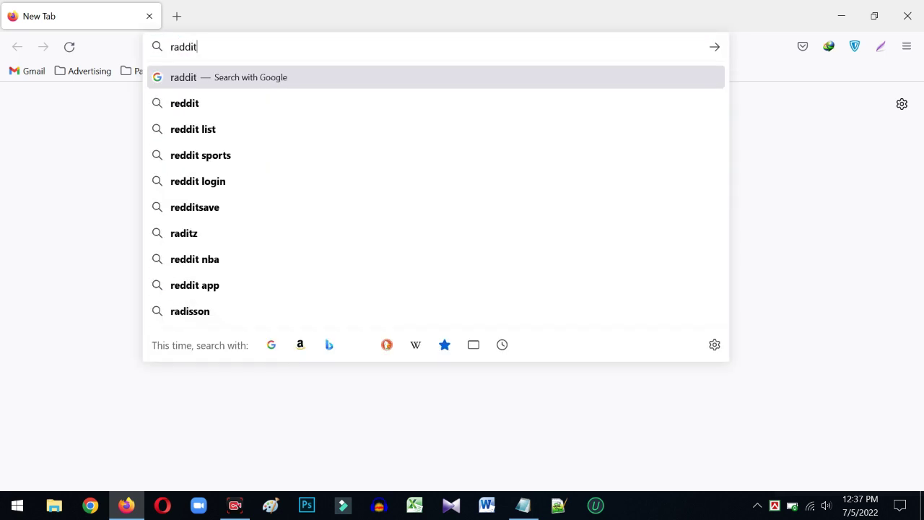
key(Return)
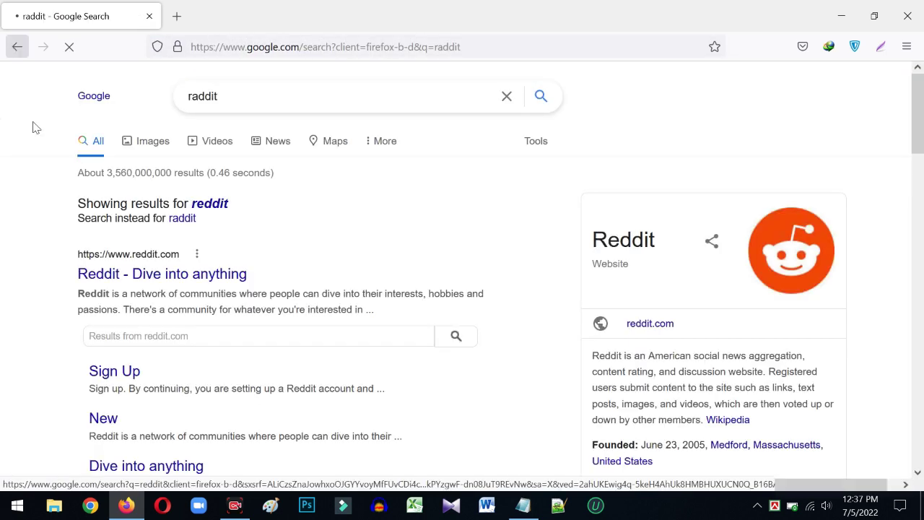
scroll(720, 233, down, 3)
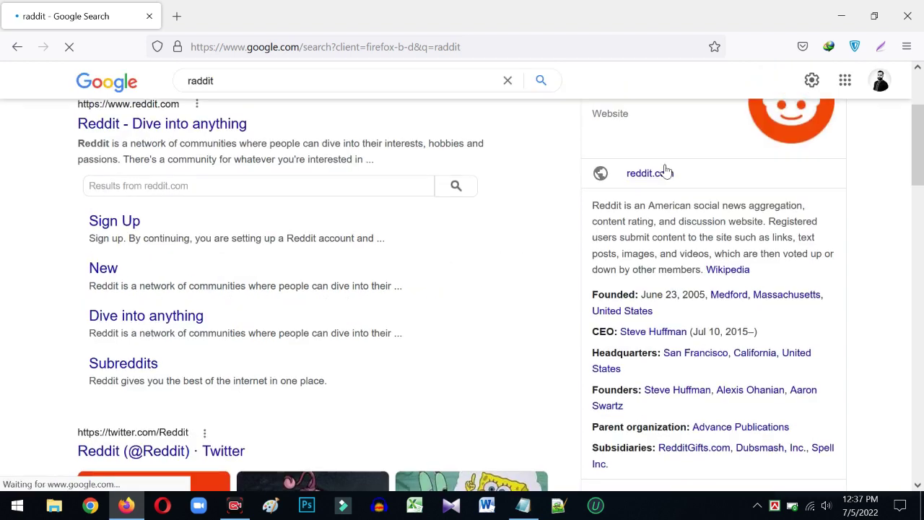
scroll(742, 175, up, 3)
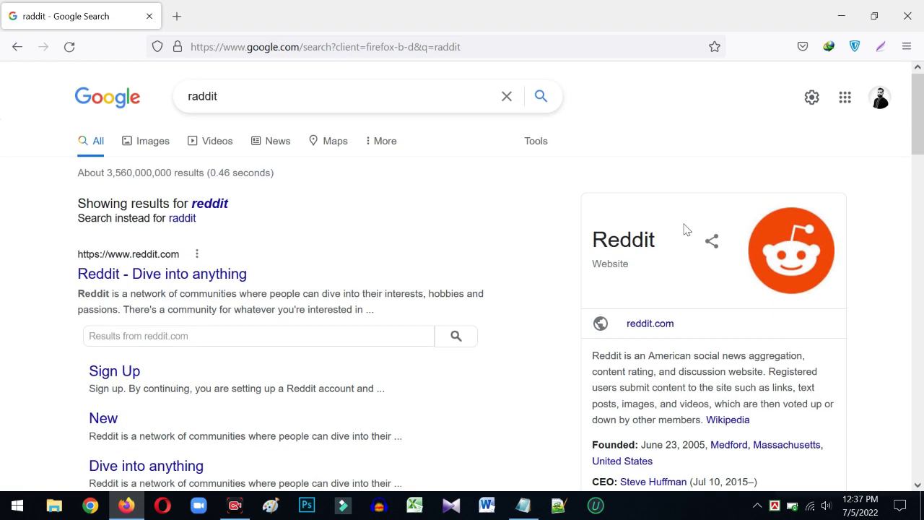
scroll(686, 279, down, 2)
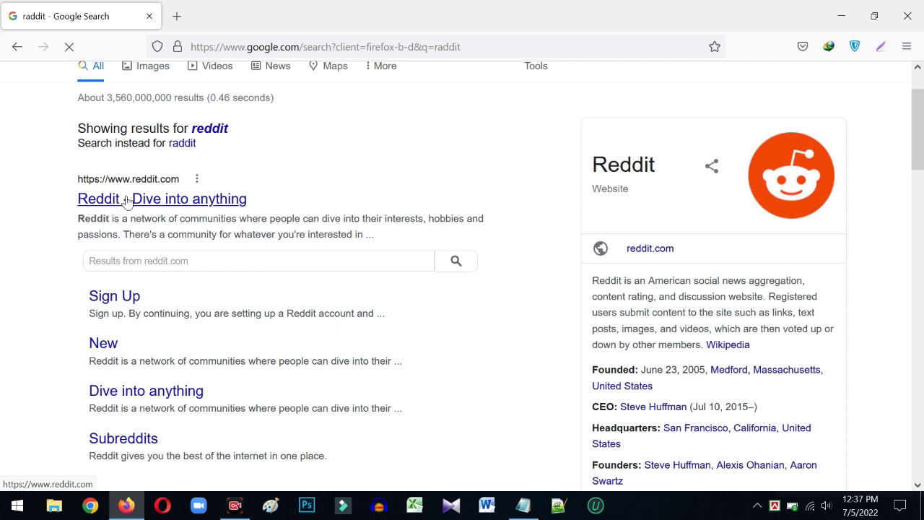
click(186, 198)
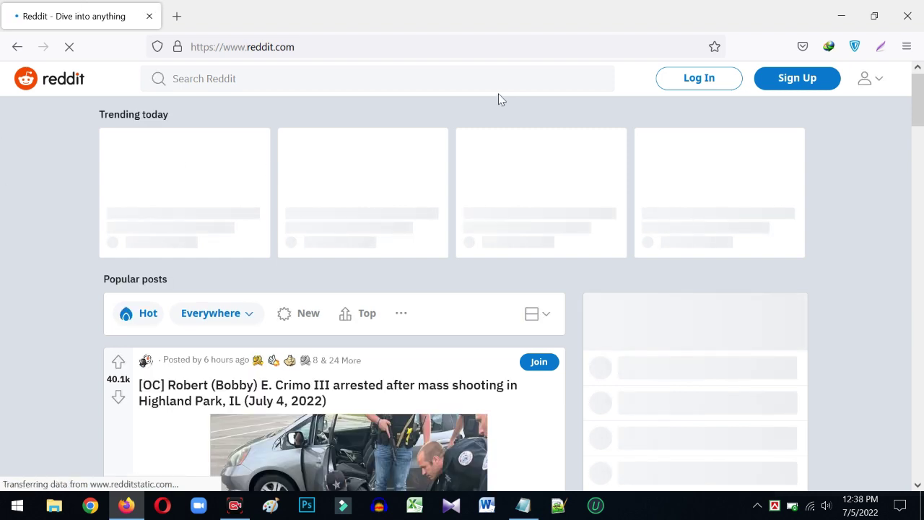
- Select the full Reddit home page address in Firefox's address bar, then launch Chrome
scroll(614, 204, down, 8)
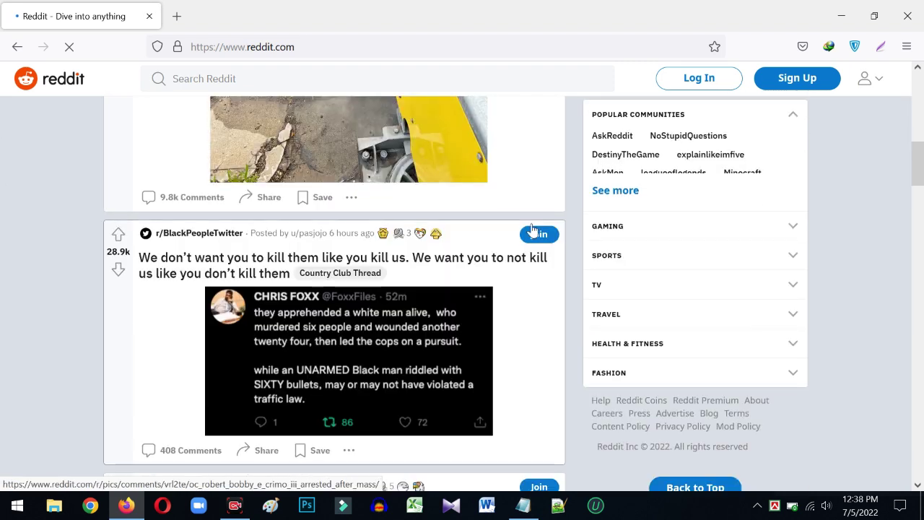
scroll(526, 230, up, 3)
scroll(526, 229, up, 5)
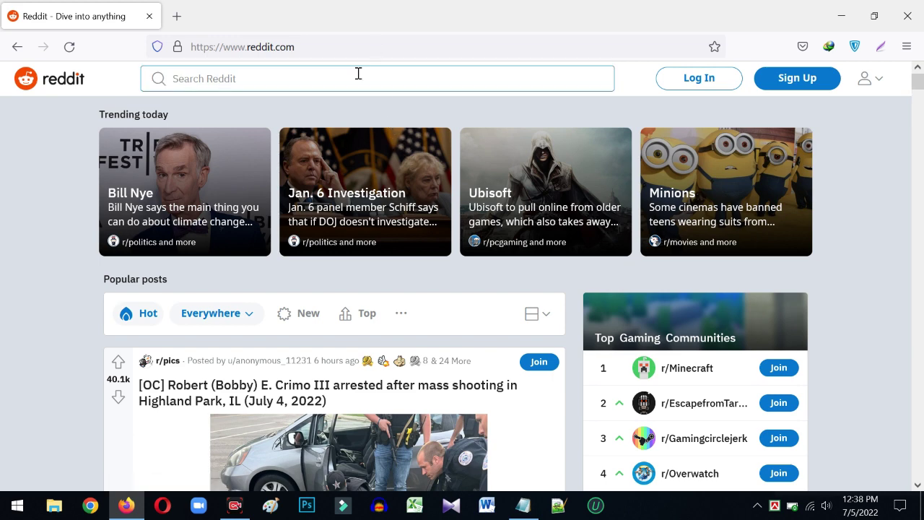
double_click(330, 47)
click(329, 47)
key(ctrl+c)
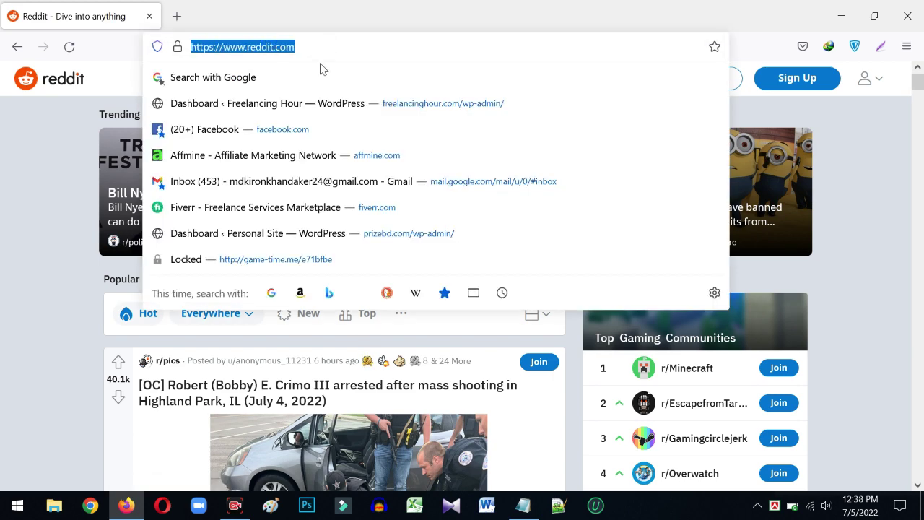
click(91, 505)
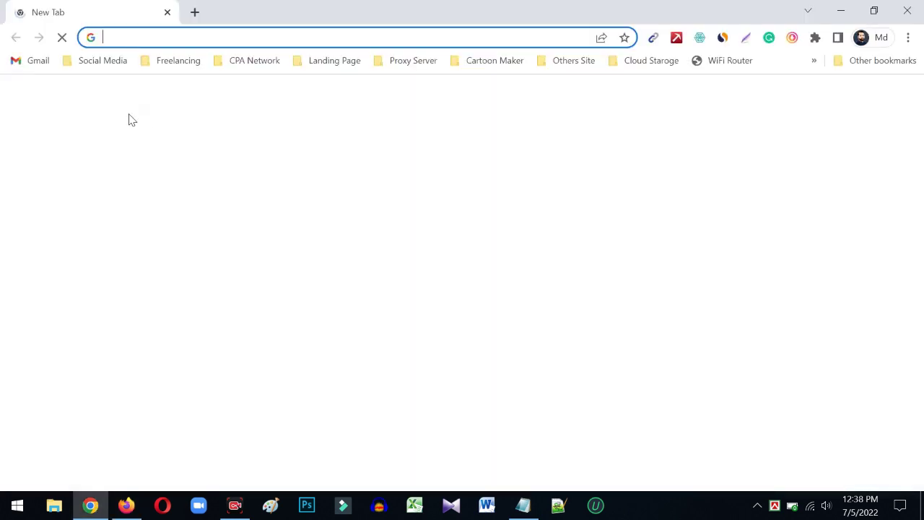
- Paste the Reddit address into Chrome and load reddit.com, with Similarweb showing Global Rank #18
key(ctrl+v)
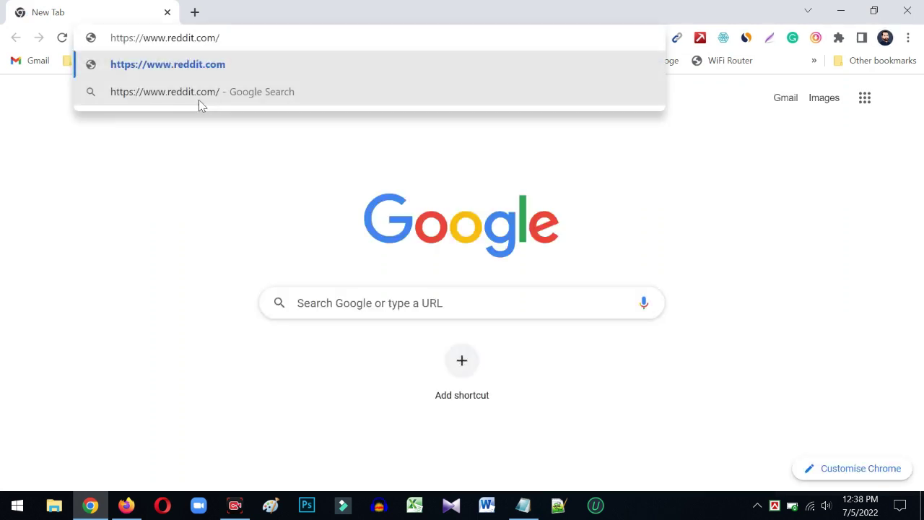
key(Return)
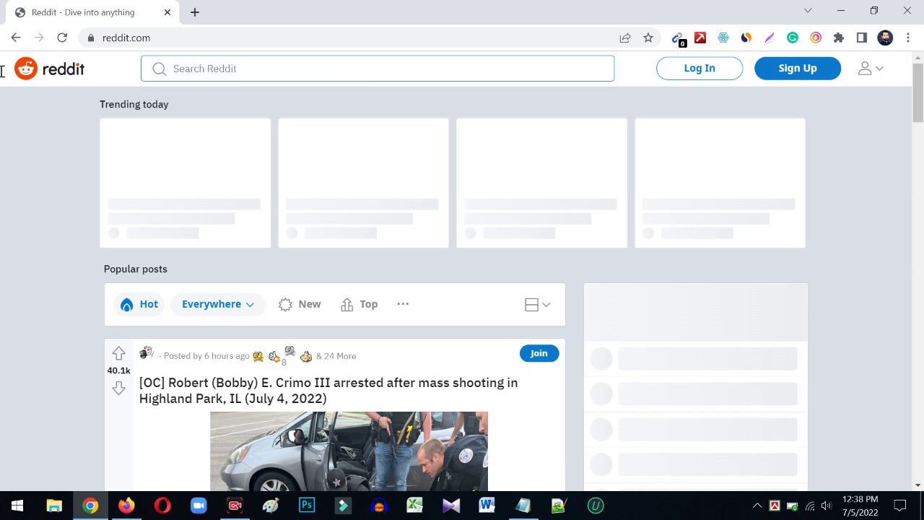
scroll(289, 231, down, 2)
scroll(412, 222, up, 3)
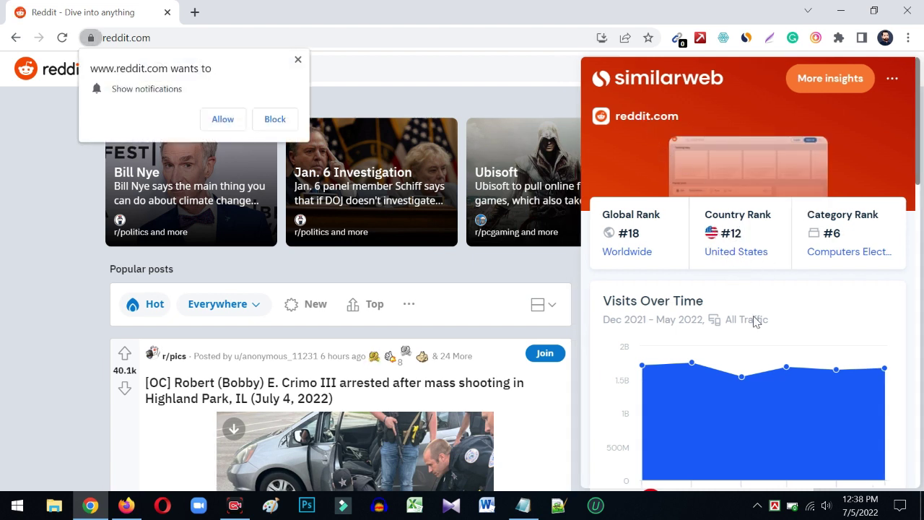
- Block Reddit's notification prompt and scroll Similarweb to Top 5 Countries (United States 47.32%)
click(274, 119)
scroll(801, 342, down, 10)
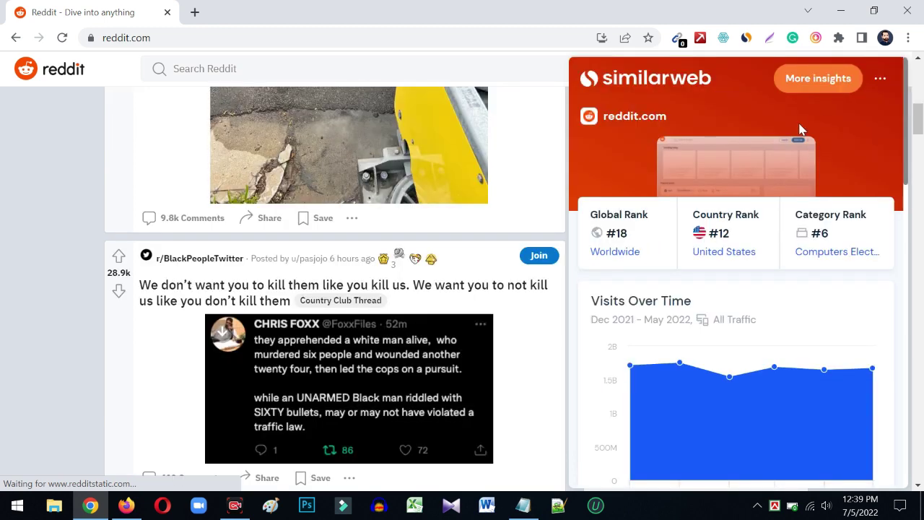
scroll(748, 296, down, 7)
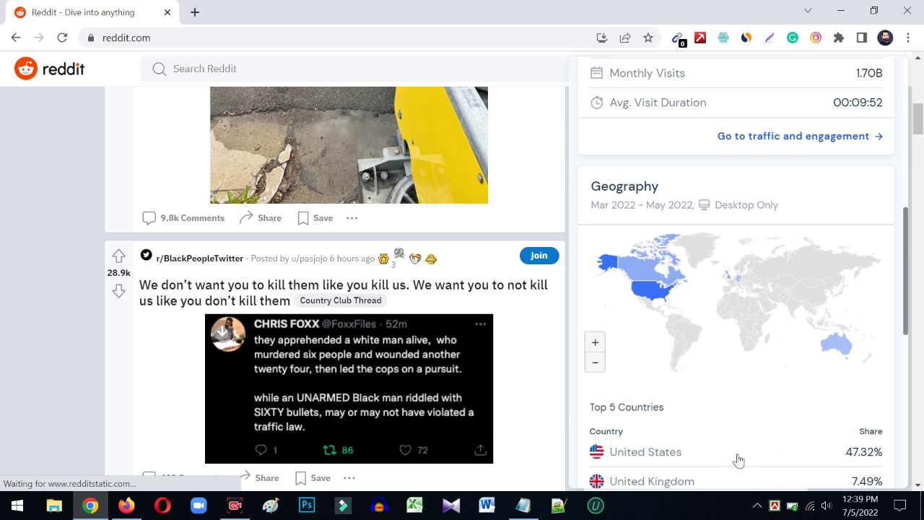
scroll(682, 422, down, 4)
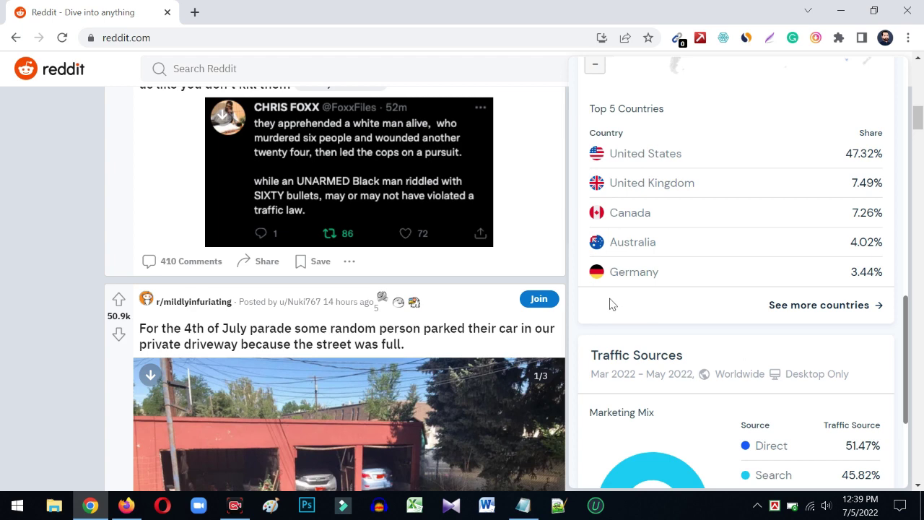
scroll(590, 289, up, 3)
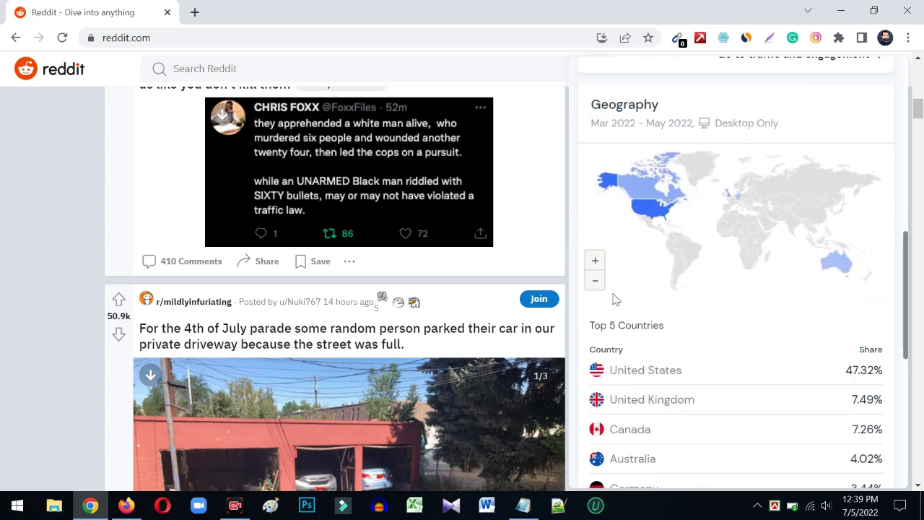
scroll(613, 296, down, 3)
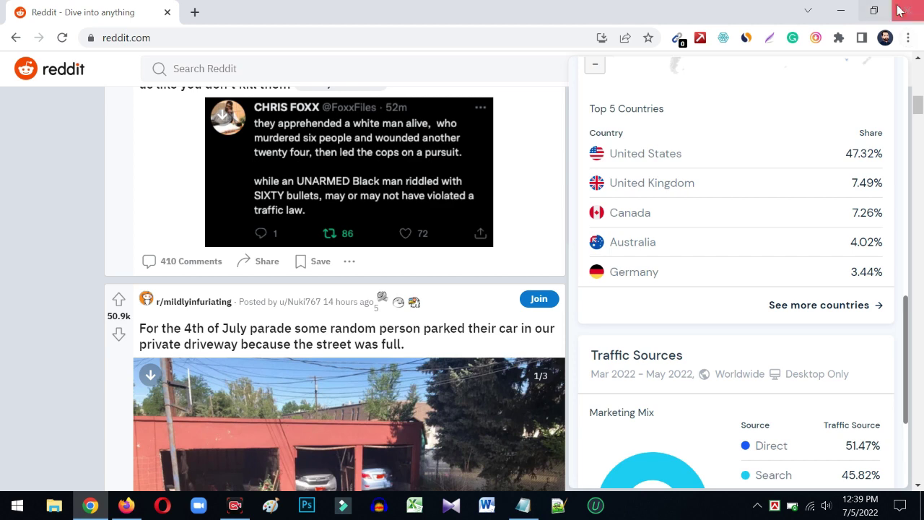
key(alt+Tab)
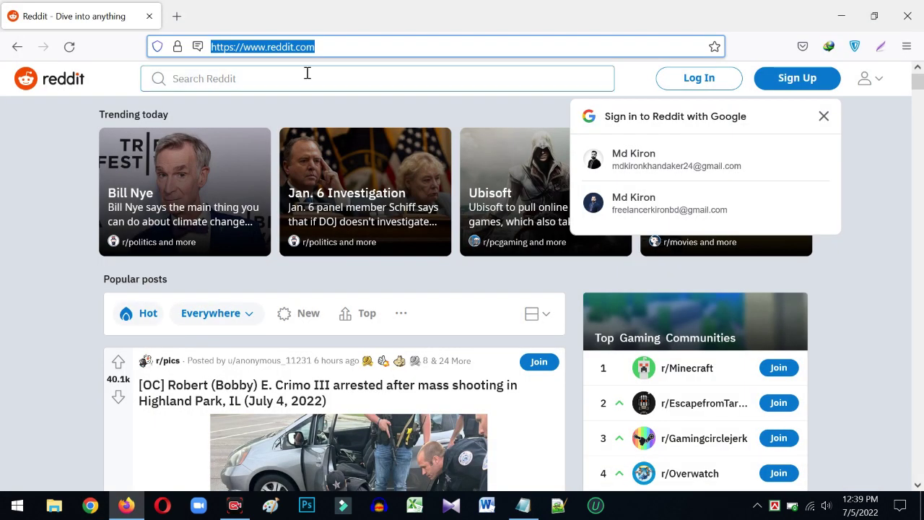
- Dismiss the Google sign-in popup and open Reddit's Sign Up dialog in Firefox
click(63, 110)
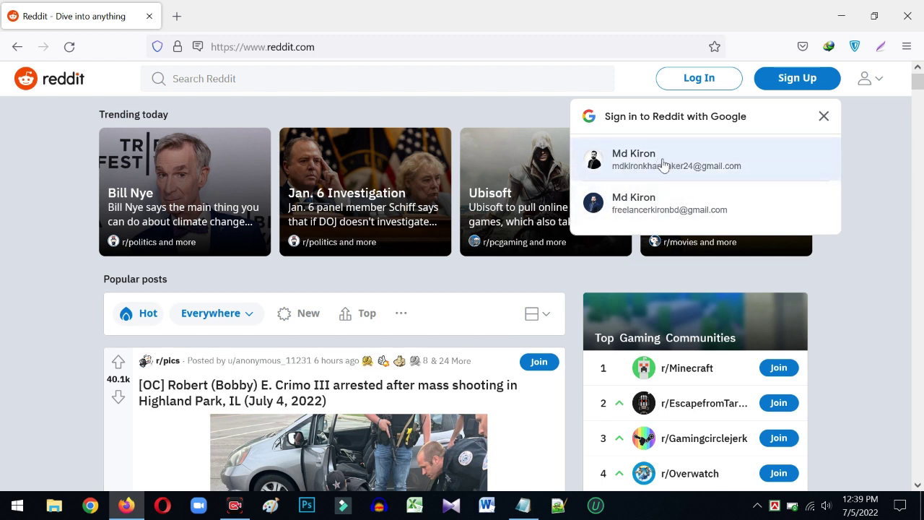
click(821, 117)
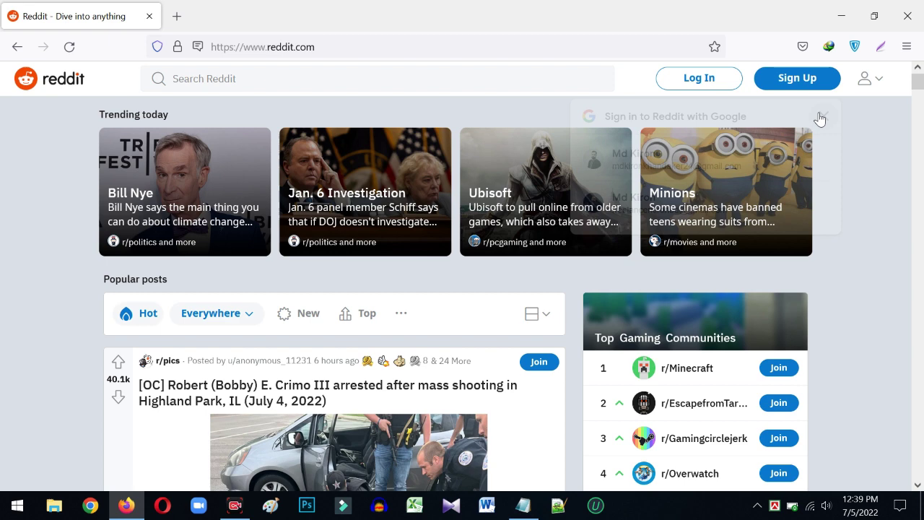
click(798, 84)
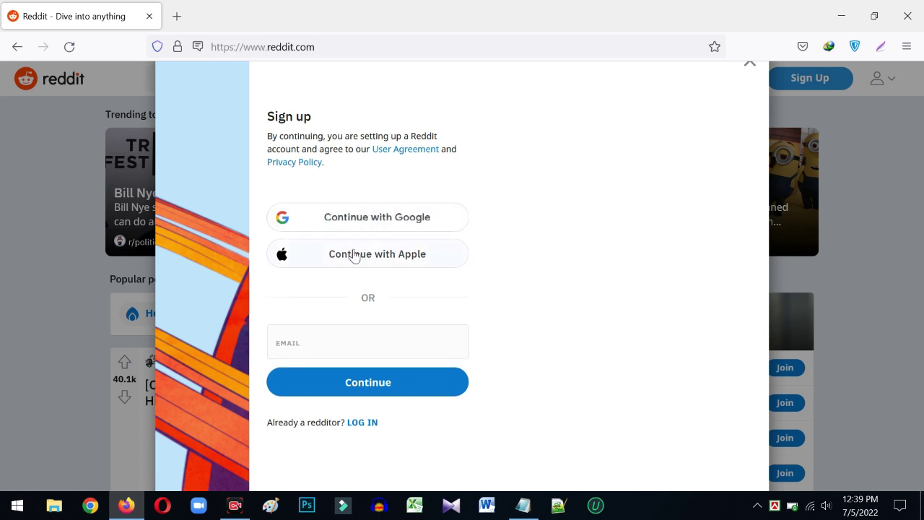
- Enter the account's Gmail address in the sign-up Email field and continue
click(318, 341)
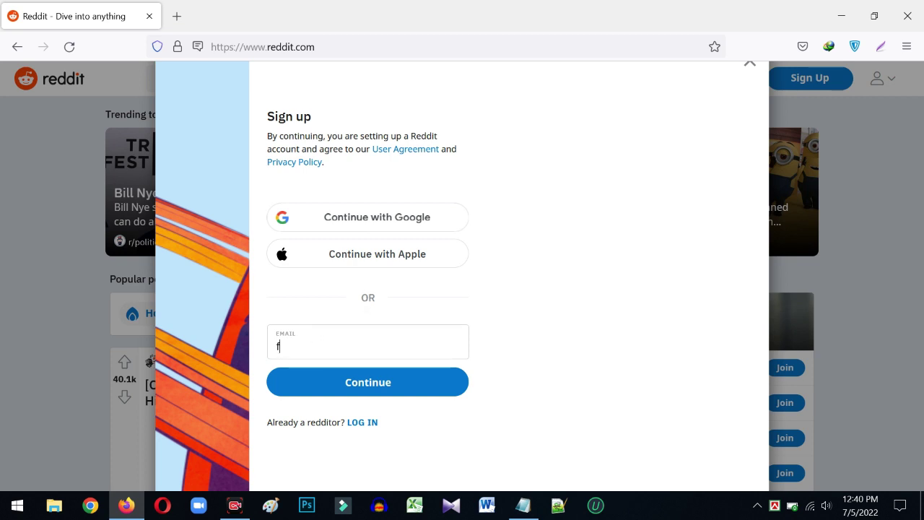
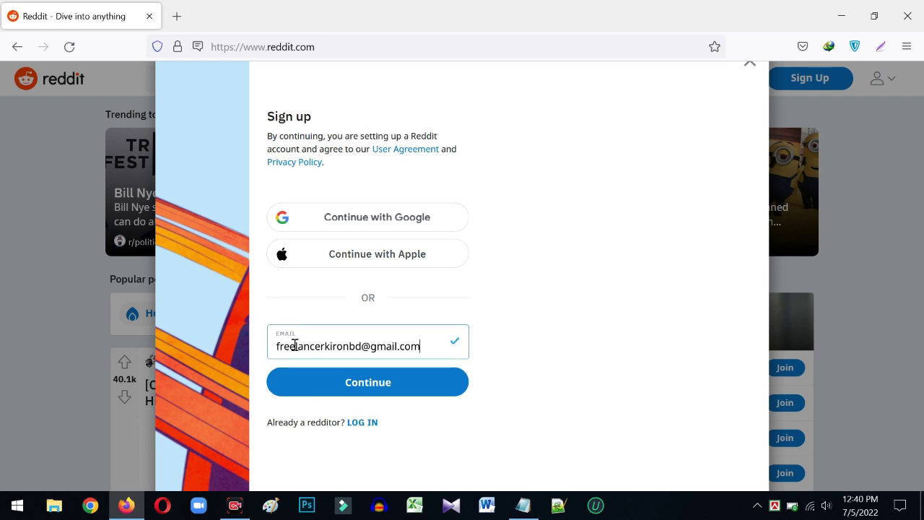
click(362, 383)
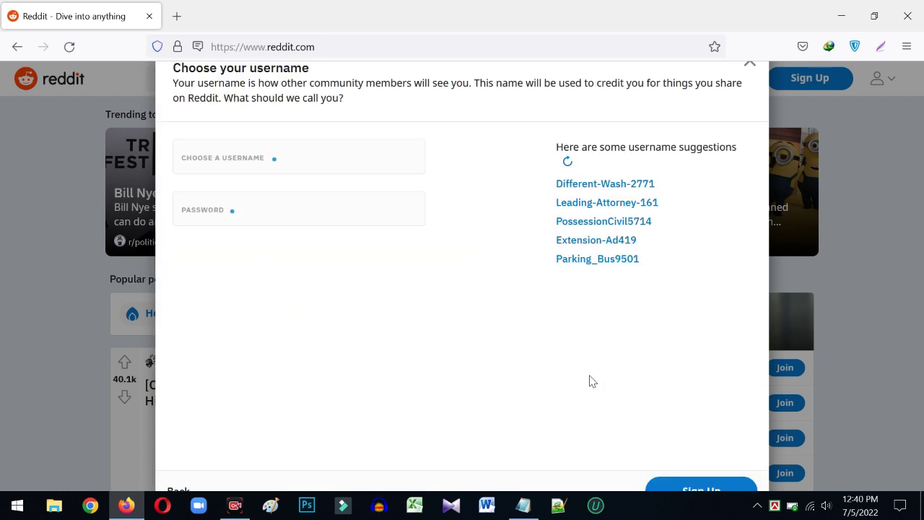
- Fill in the username from Firefox's saved suggestion until it is marked available
click(238, 155)
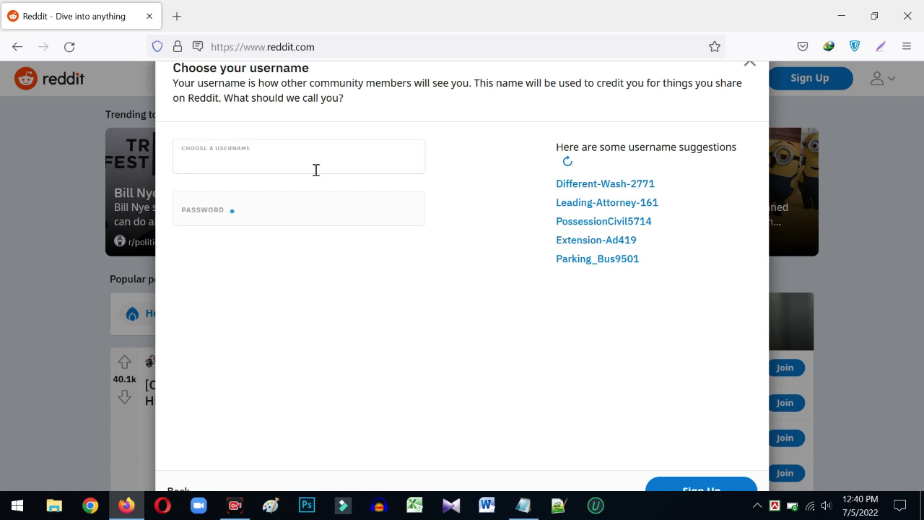
click(234, 212)
click(246, 155)
text(mdkiron1)
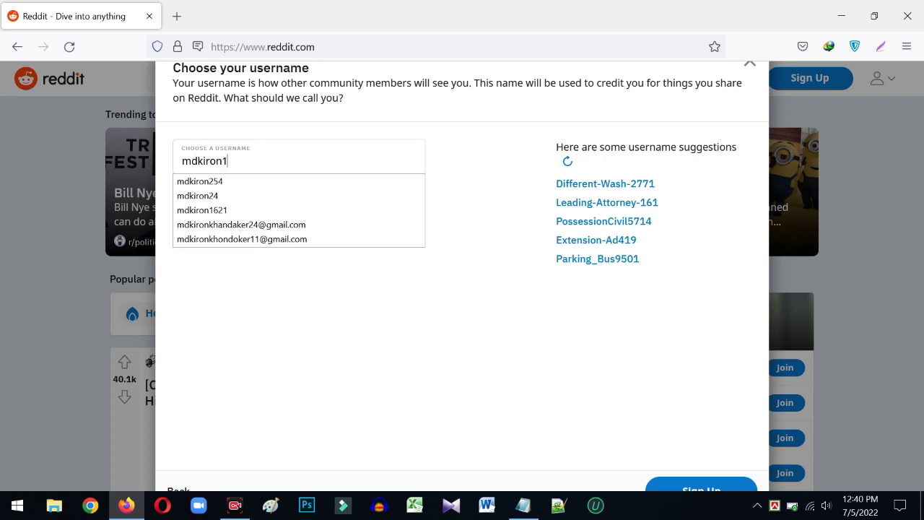
text(621)
click(228, 181)
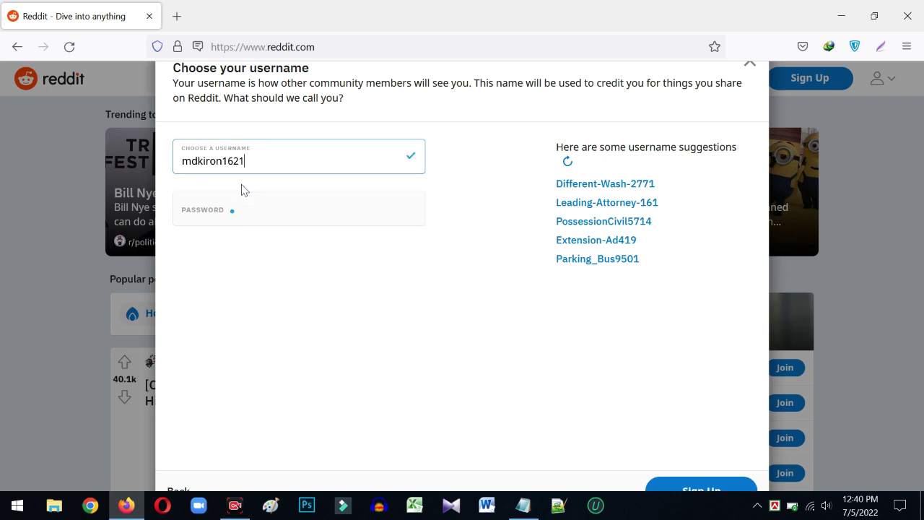
click(409, 155)
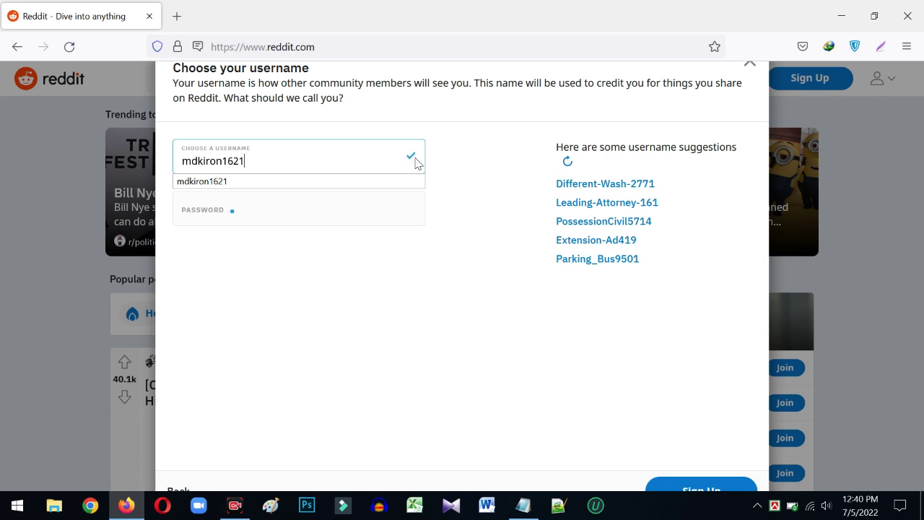
click(231, 214)
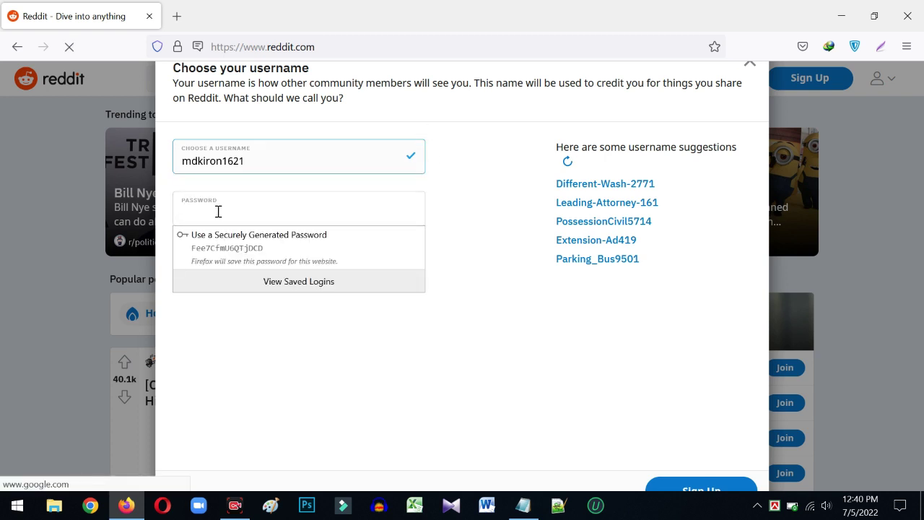
- Copy the saved nine-character password from the Notepad notes into Reddit's Password field
click(520, 505)
click(165, 130)
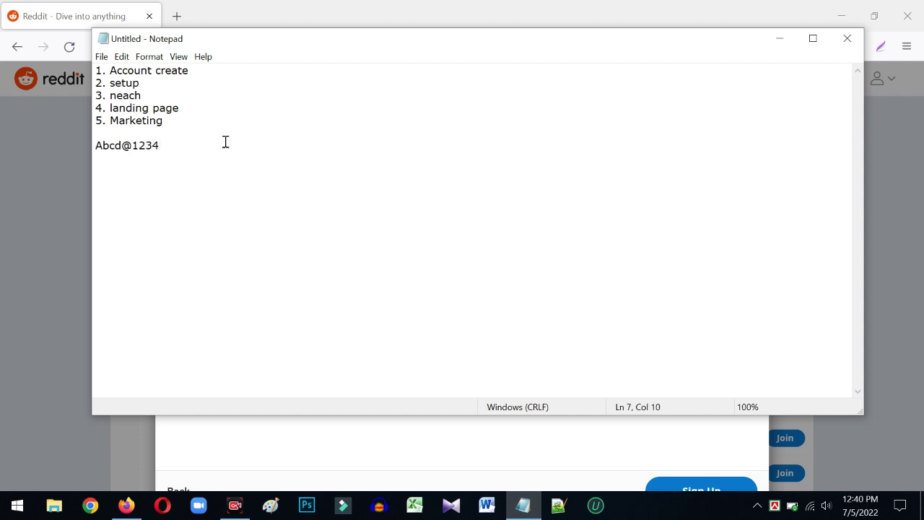
drag(225, 143, 100, 151)
click(778, 39)
click(278, 193)
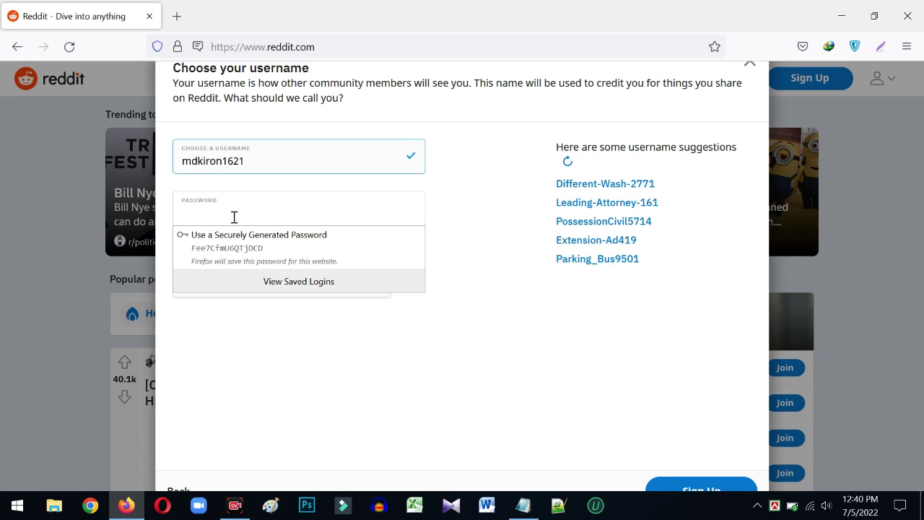
key(ctrl+v)
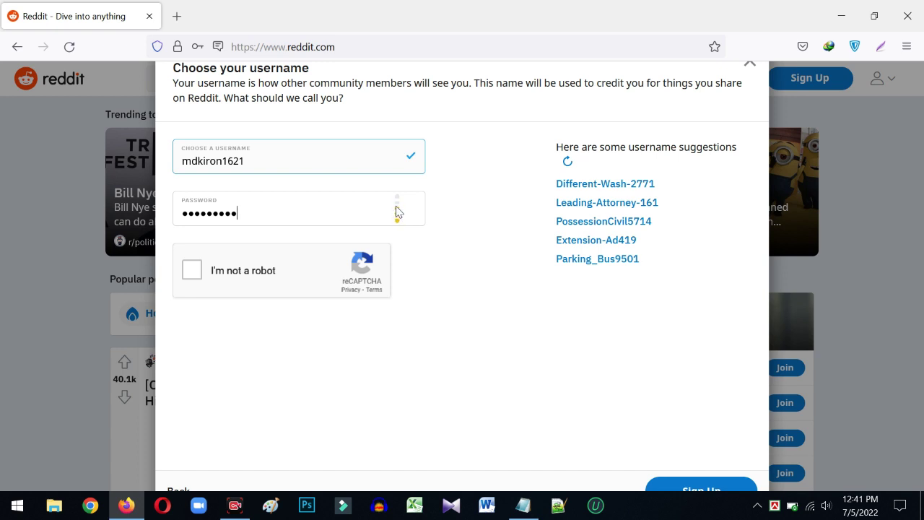
- Pass the reCAPTCHA by marking the three motorcycle images, then submit the sign-up form
click(195, 272)
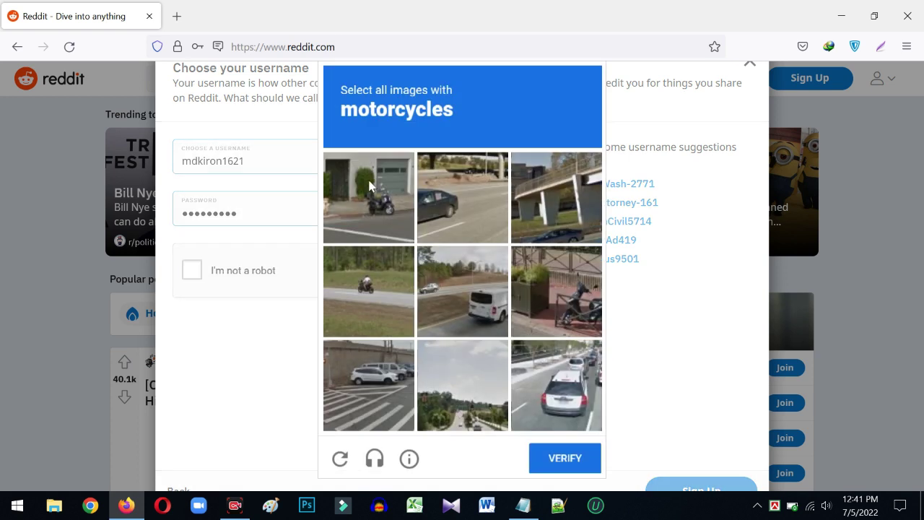
drag(342, 116, 478, 115)
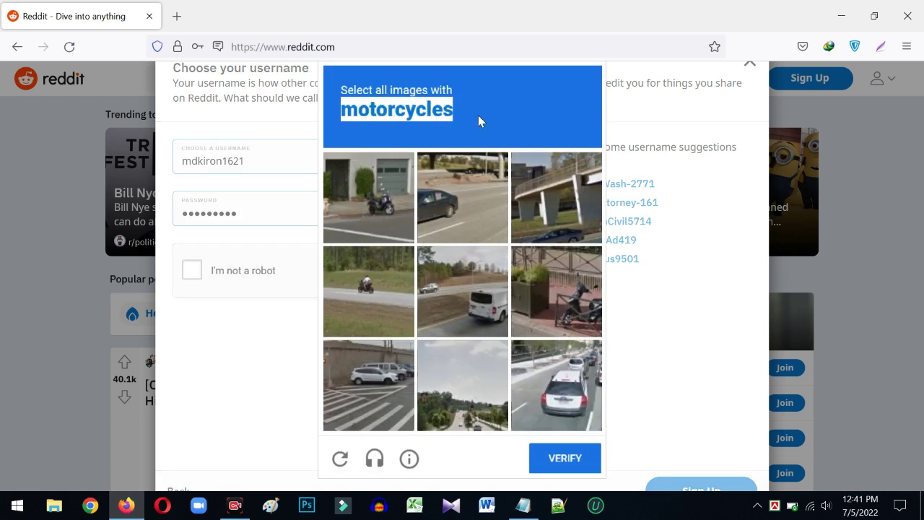
click(387, 200)
click(385, 291)
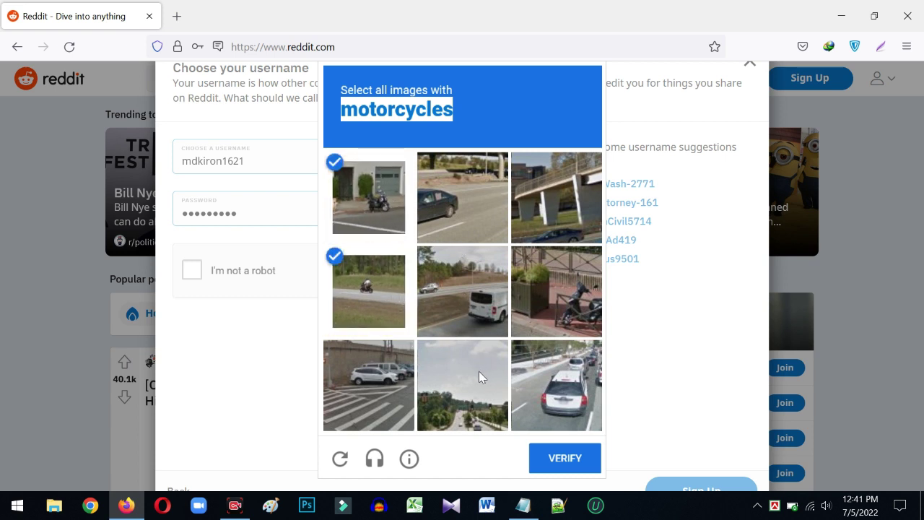
click(568, 296)
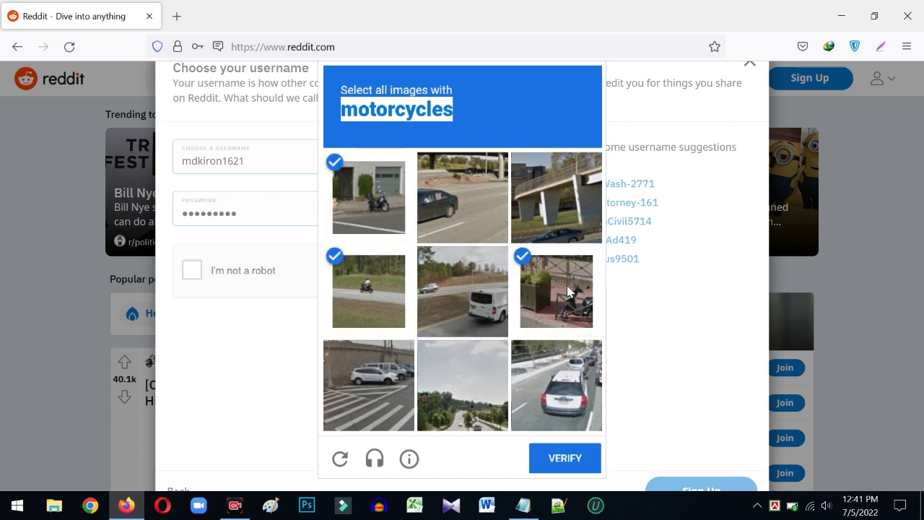
click(567, 457)
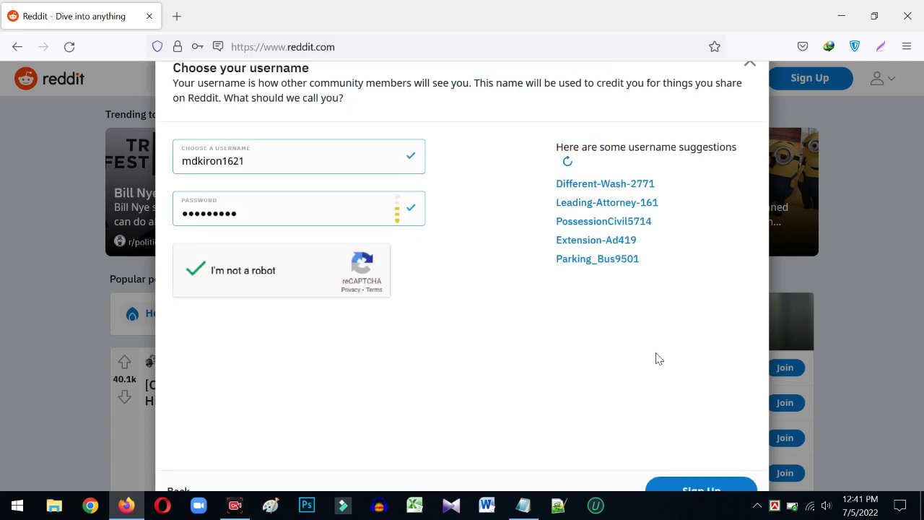
click(698, 492)
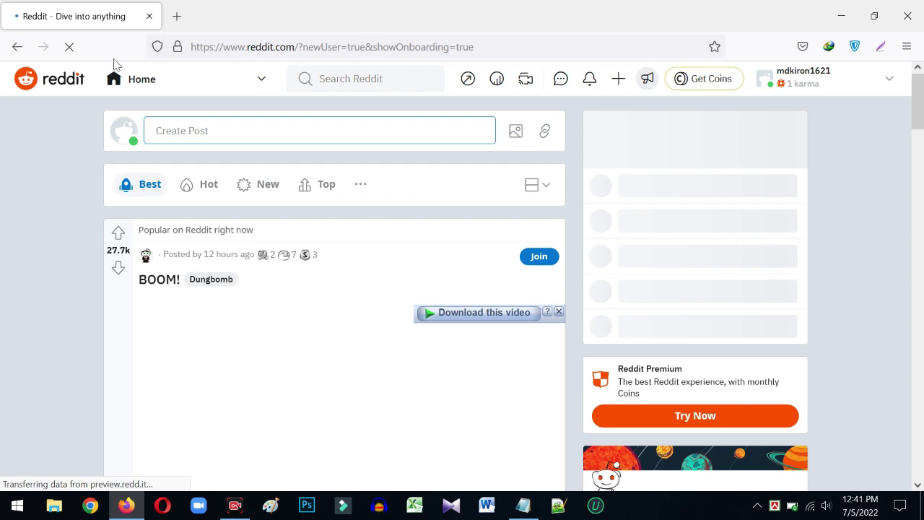
- Scroll the signed-in home feed while the About you onboarding dialog appears
scroll(216, 245, down, 3)
scroll(289, 242, up, 3)
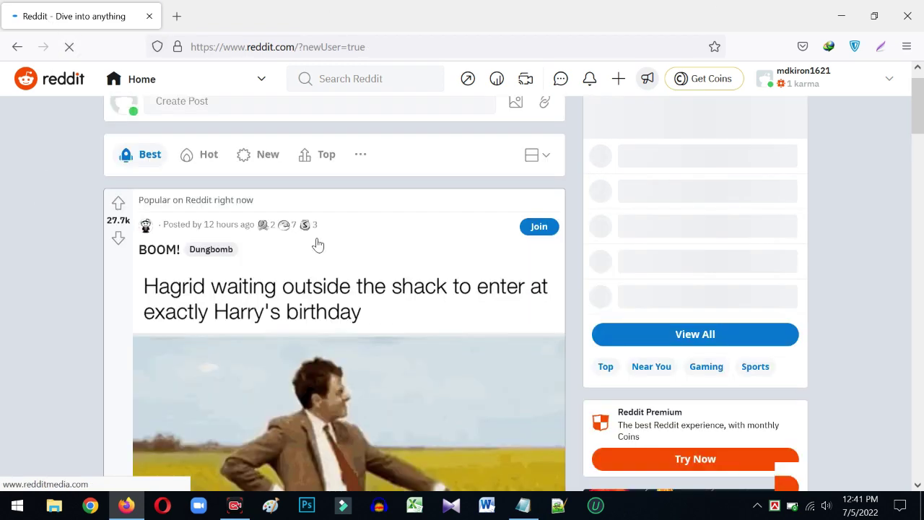
scroll(308, 239, down, 3)
scroll(305, 233, up, 3)
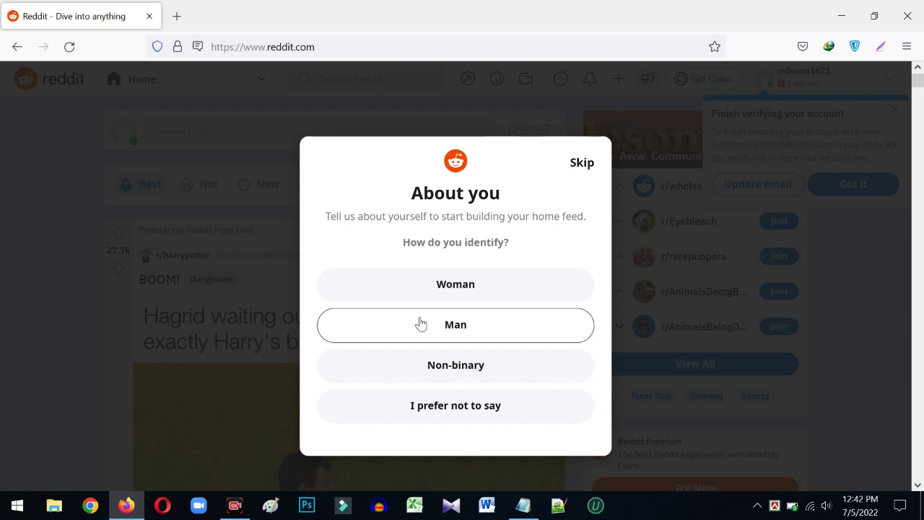
- Identify as Man and pick Finance & Business, Entertainment, Fashion, Investing and Credit Cards interests
click(459, 326)
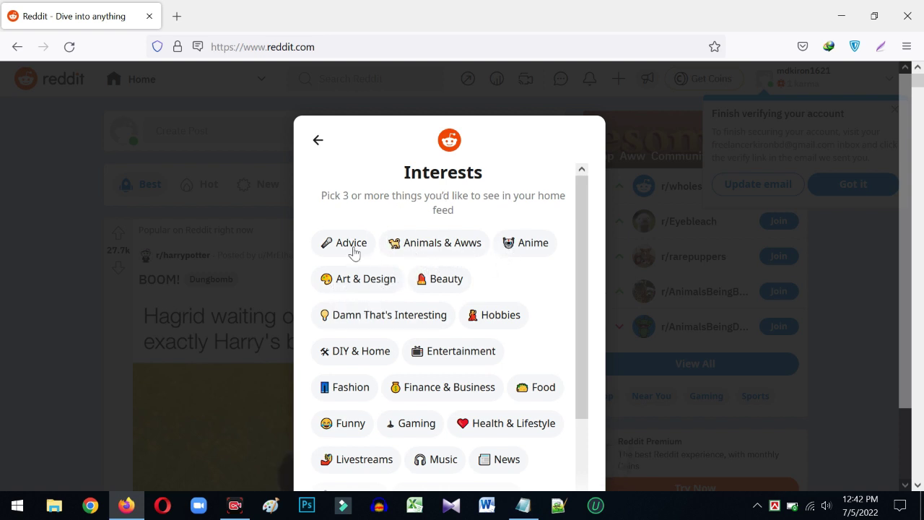
scroll(438, 292, down, 2)
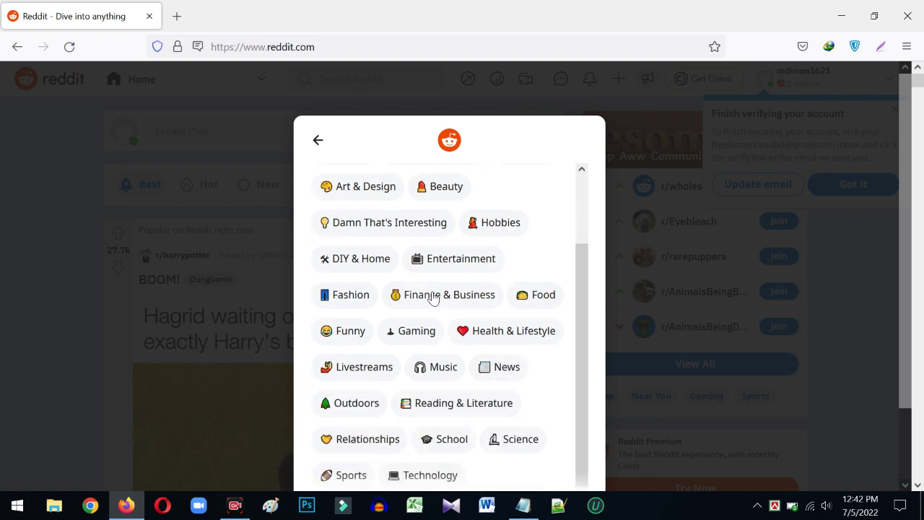
click(433, 294)
click(441, 262)
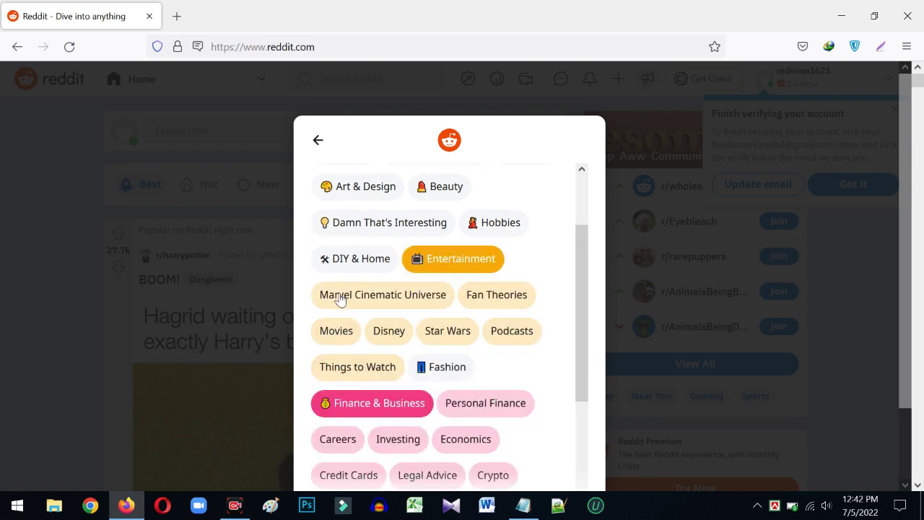
click(451, 370)
scroll(501, 374, down, 4)
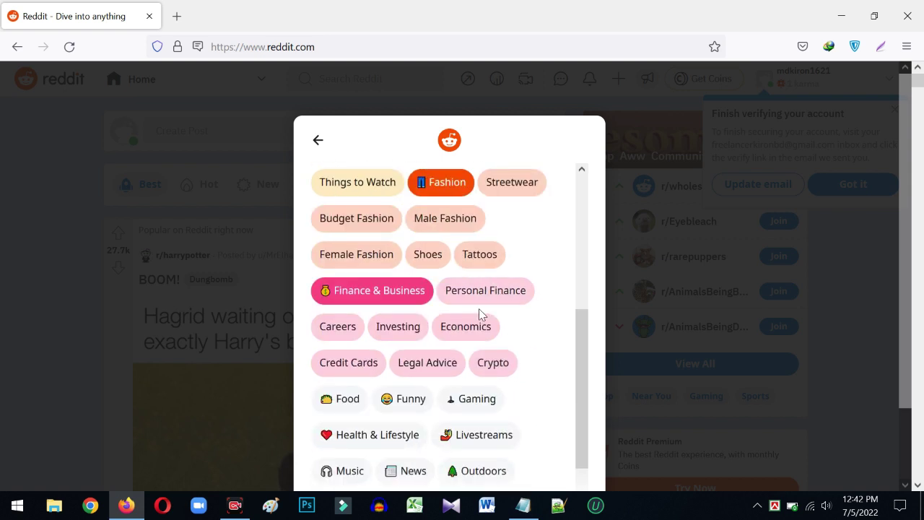
click(382, 327)
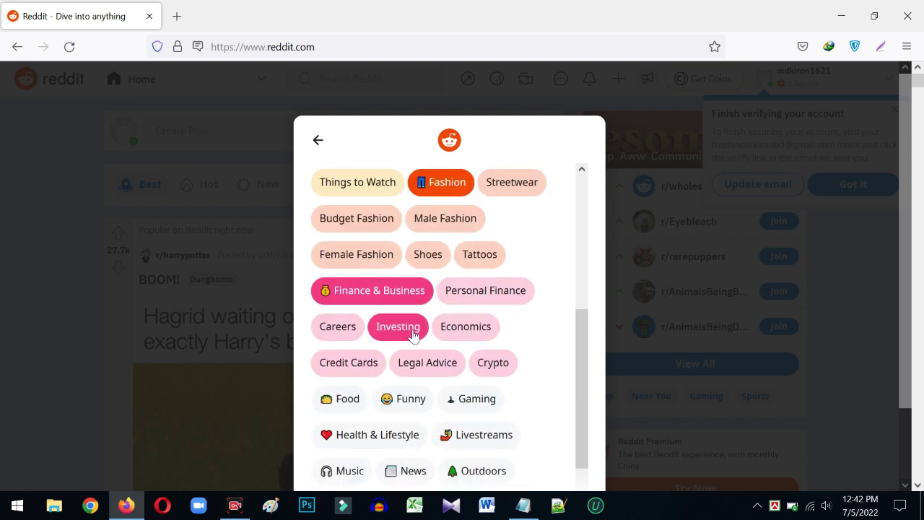
click(351, 371)
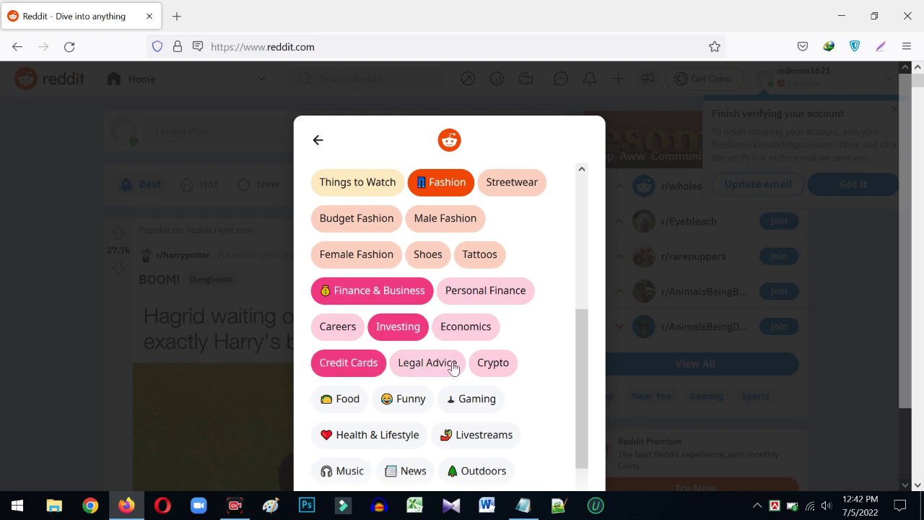
scroll(451, 367, down, 2)
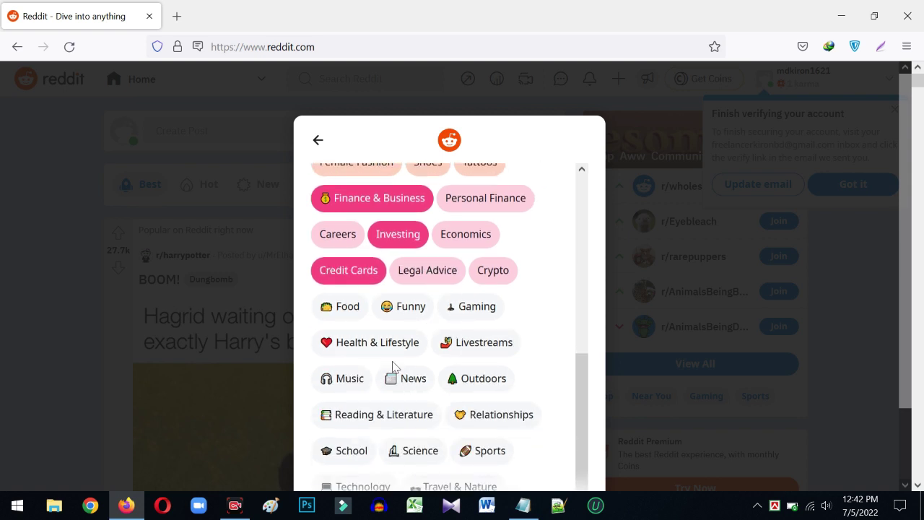
- Add Health & Lifestyle, Healthy Eating, Fitness, Weightlifting, Get Motivated and Yoga & Mindfulness interests
click(372, 342)
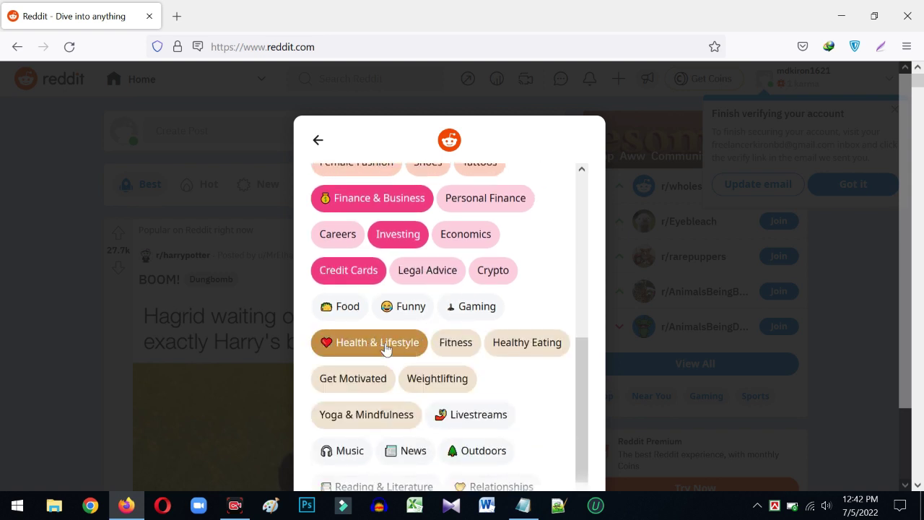
click(534, 352)
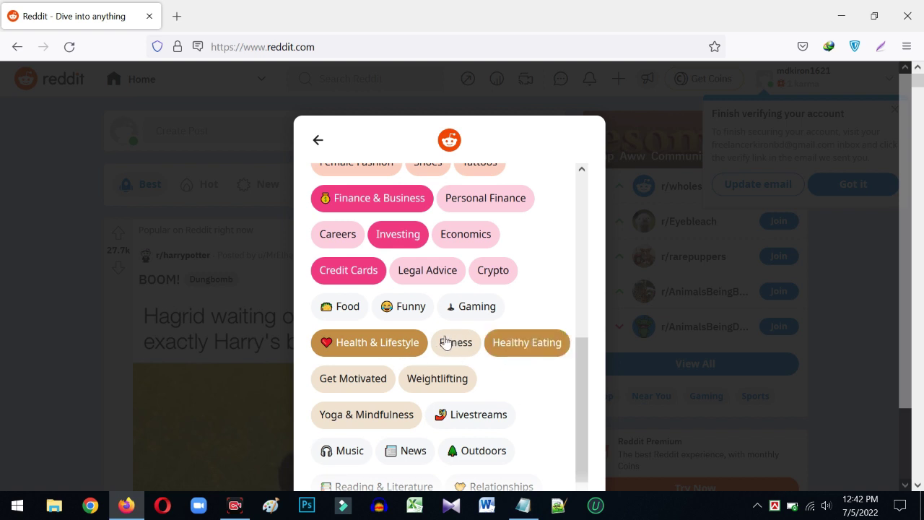
click(445, 342)
click(433, 378)
click(332, 379)
click(371, 410)
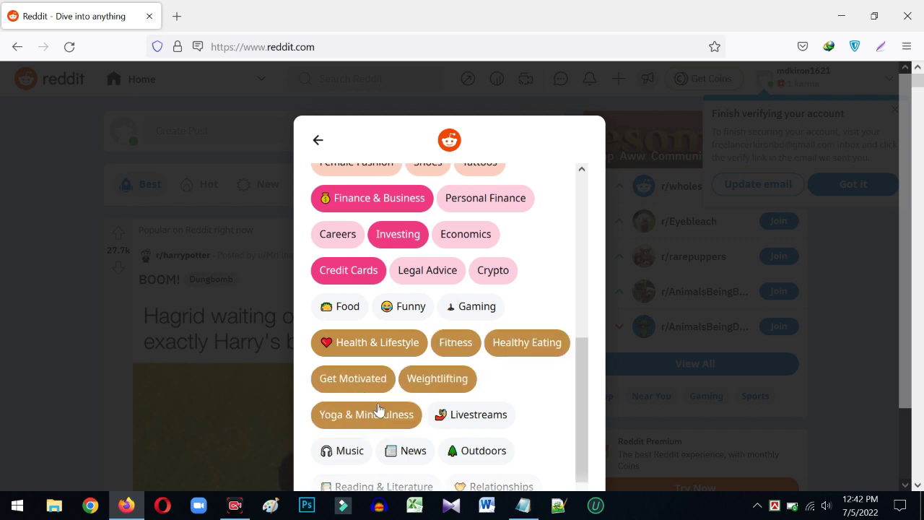
scroll(371, 242, up, 1)
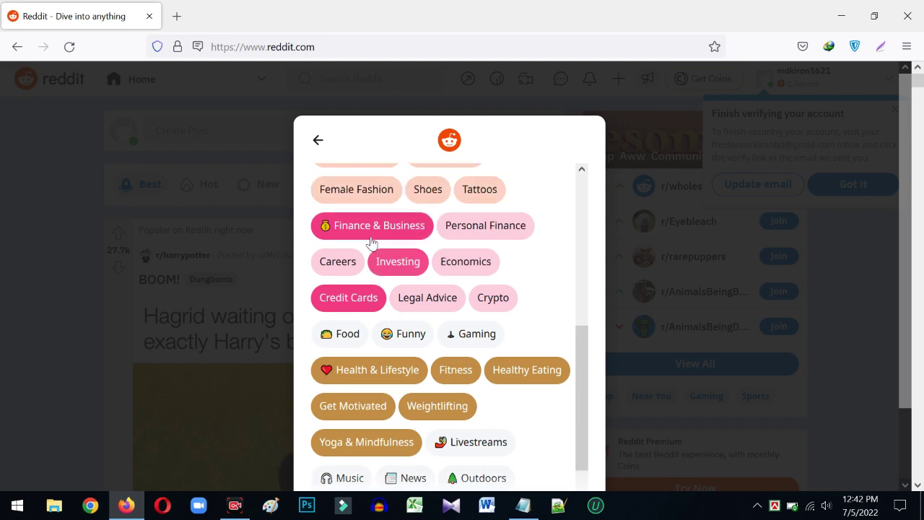
scroll(421, 274, up, 3)
scroll(441, 284, up, 3)
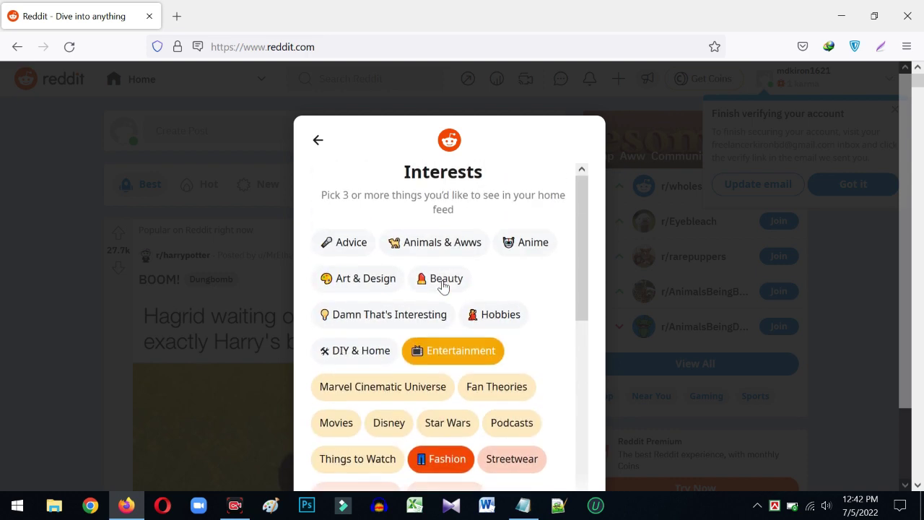
scroll(442, 287, down, 3)
- Drop Entertainment from the interests and continue to the Communities step
click(438, 261)
scroll(455, 266, up, 3)
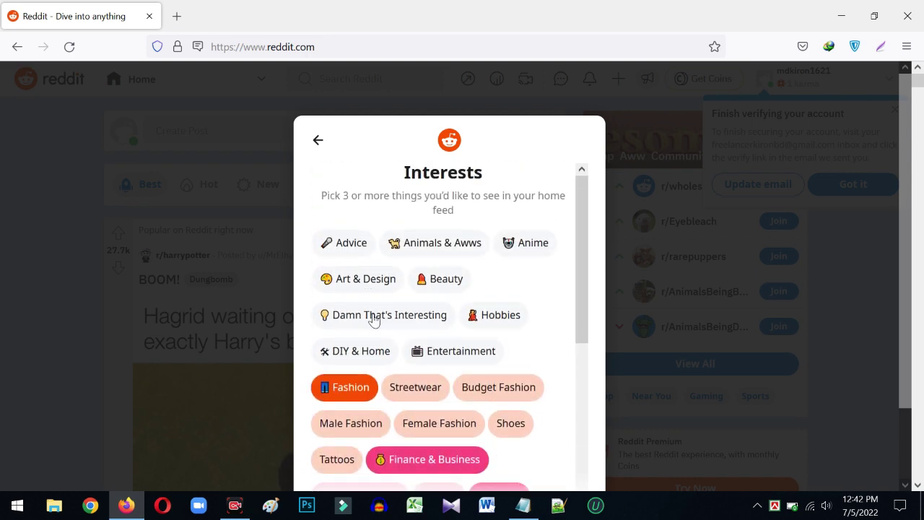
scroll(435, 325, down, 3)
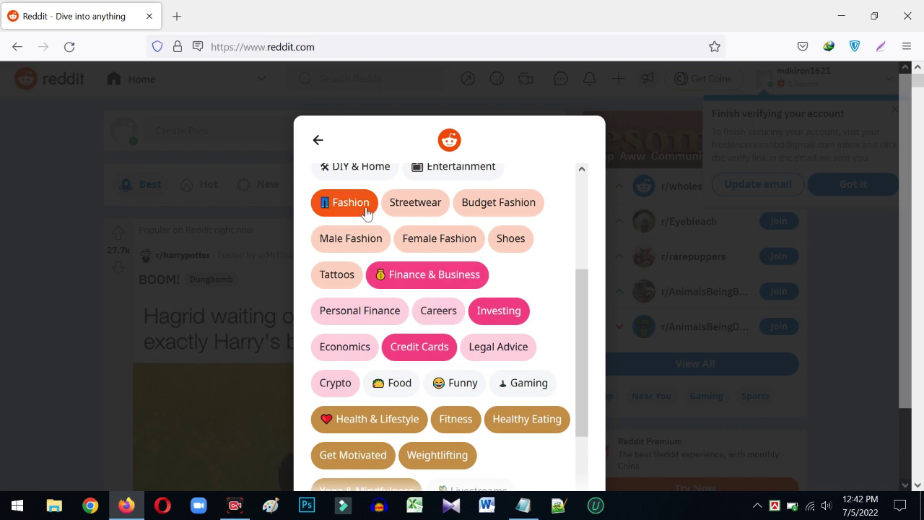
scroll(393, 372, down, 2)
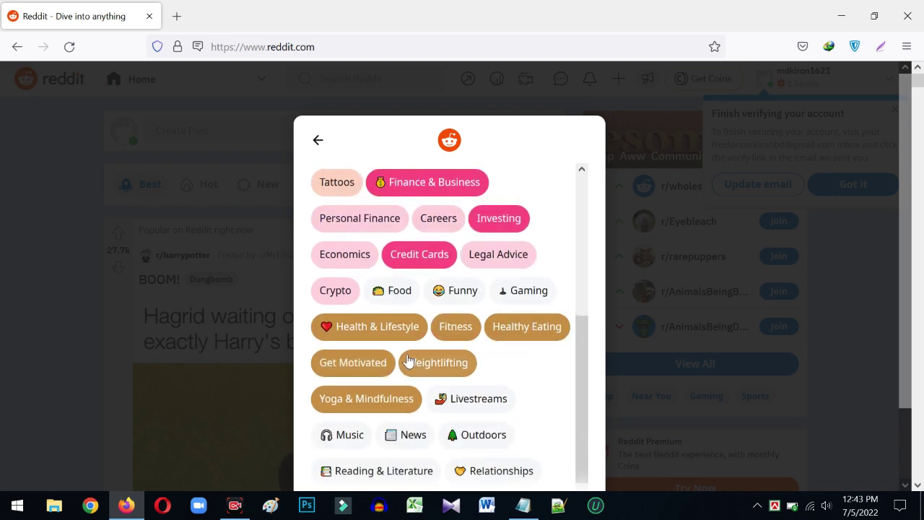
scroll(412, 354, up, 2)
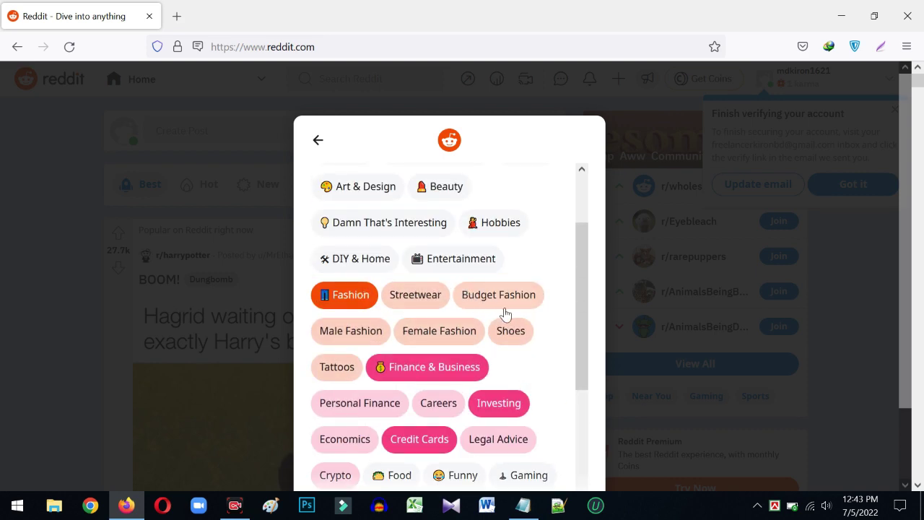
scroll(383, 365, down, 2)
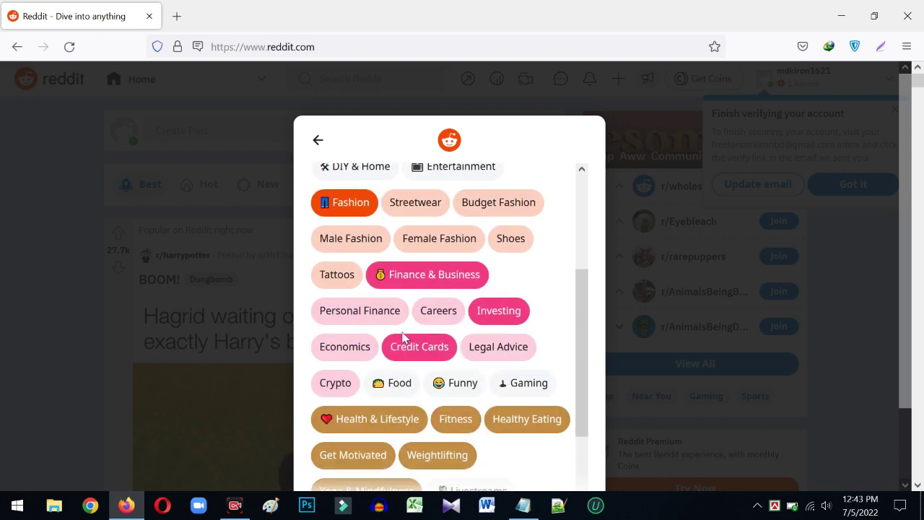
scroll(499, 351, down, 4)
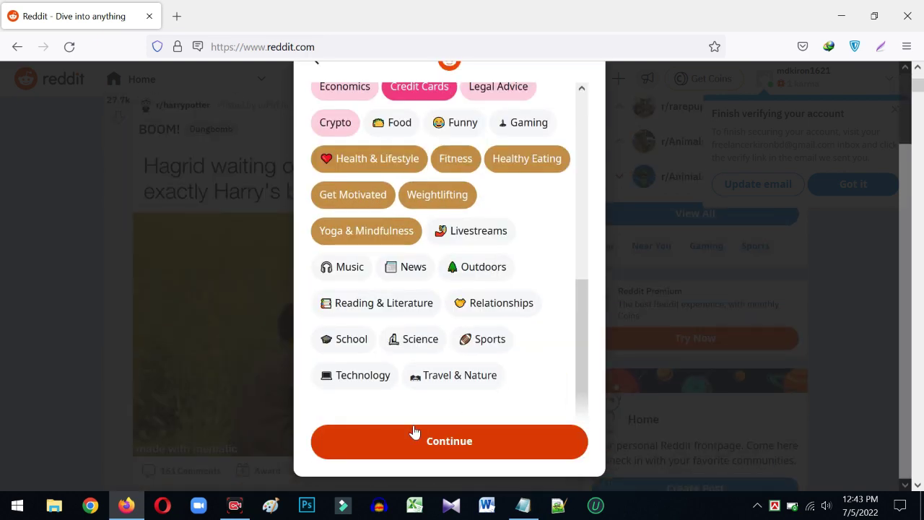
click(447, 441)
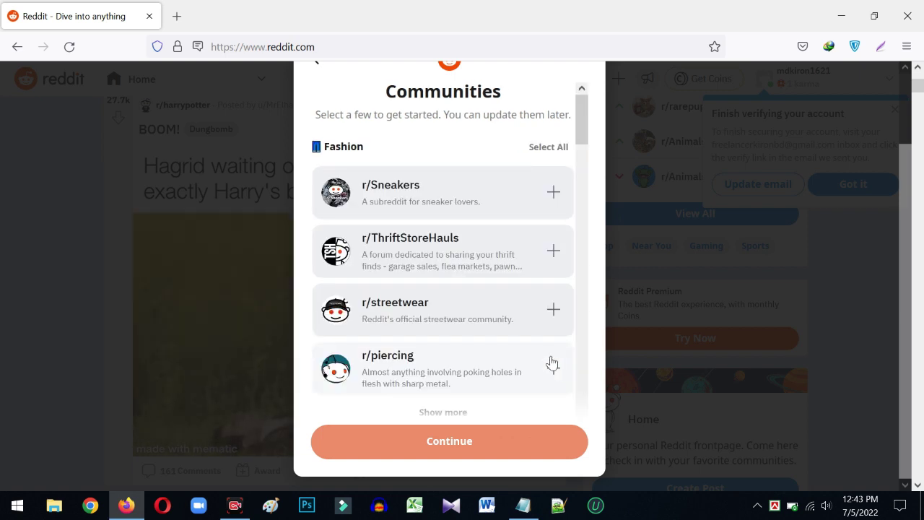
- Browse the suggested communities and join r/HealthyFood and r/Fitness
scroll(568, 293, up, 2)
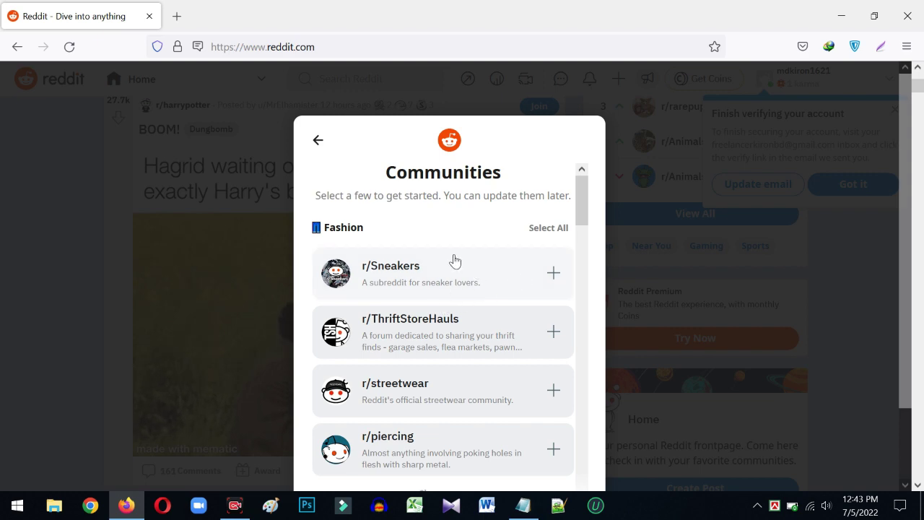
scroll(449, 267, down, 5)
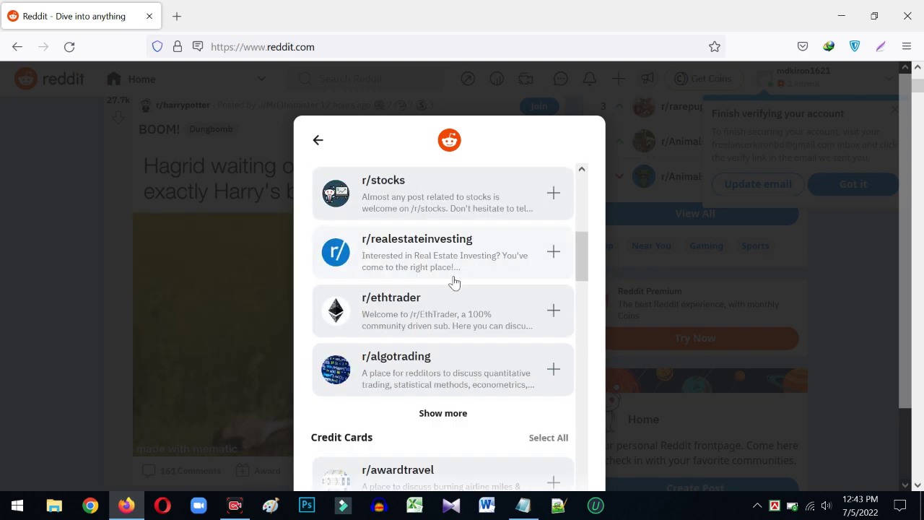
scroll(486, 340, down, 3)
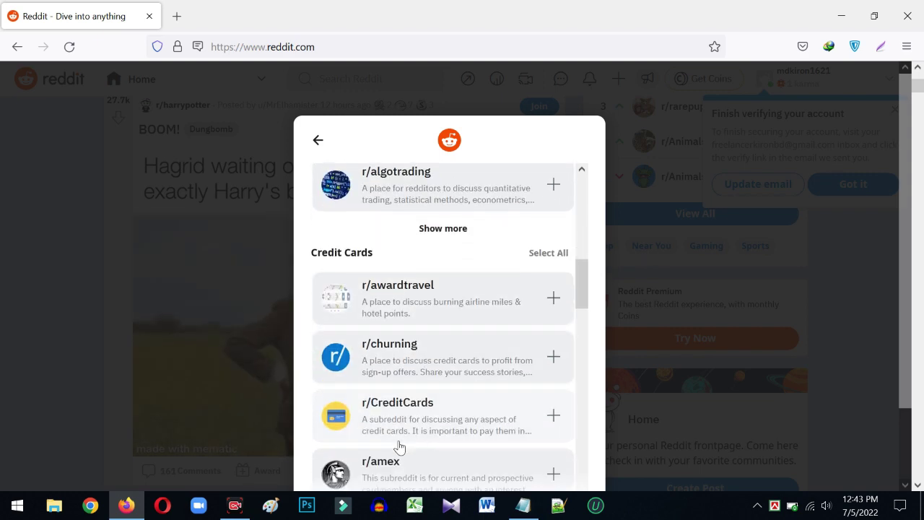
scroll(383, 435, up, 10)
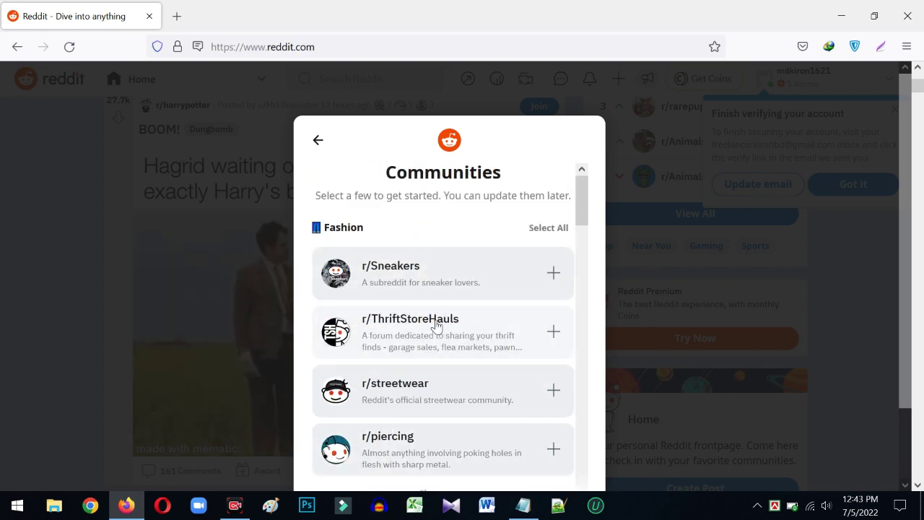
scroll(435, 327, down, 5)
scroll(438, 329, down, 5)
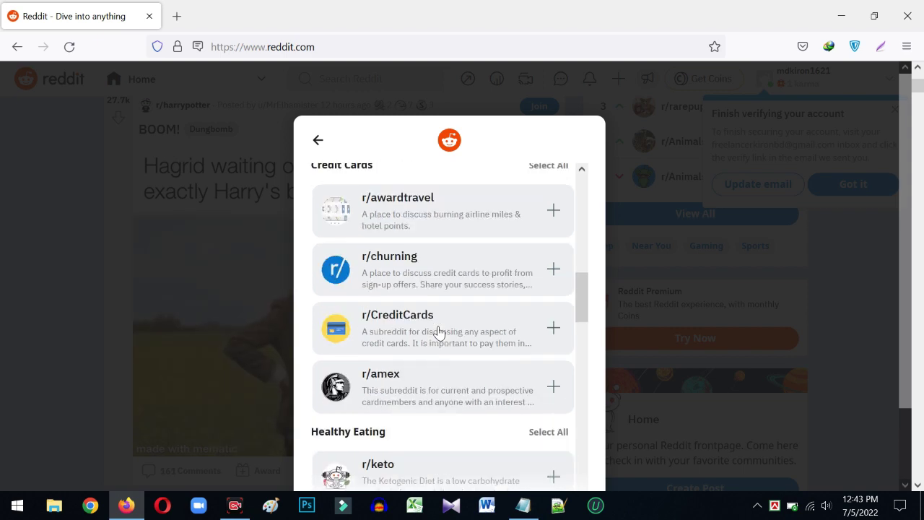
scroll(438, 330, down, 3)
scroll(438, 330, down, 2)
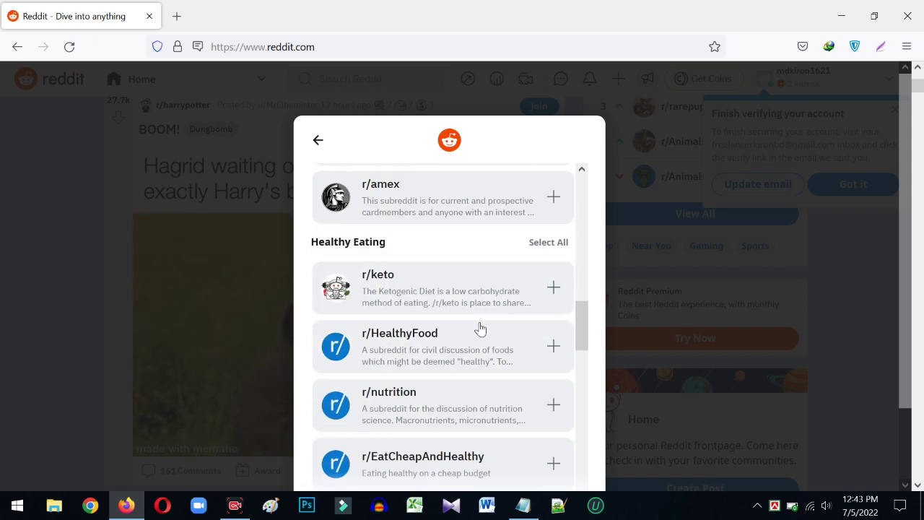
click(553, 346)
scroll(510, 363, down, 3)
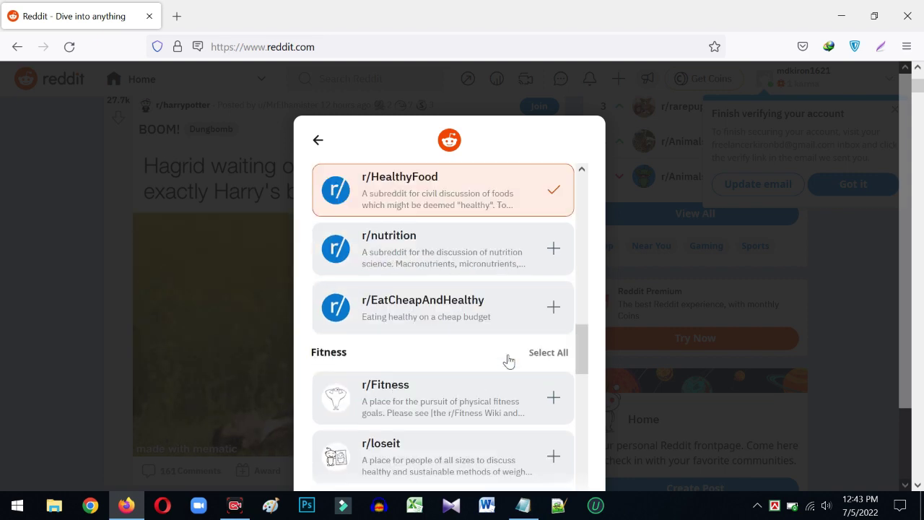
scroll(506, 277, down, 3)
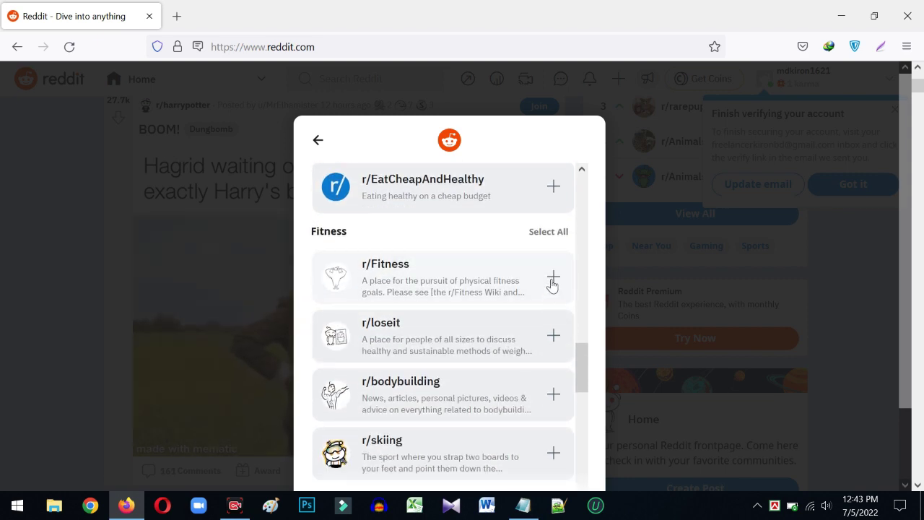
click(553, 282)
- Join r/bodybuilding, r/bodyweightfitness, r/lifting and r/strength_training, then continue to avatar styling
scroll(527, 313, down, 3)
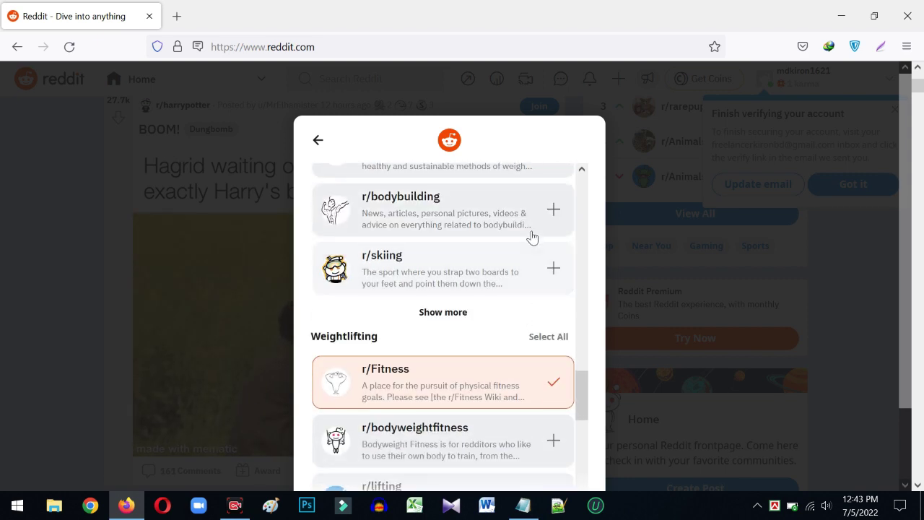
click(550, 211)
scroll(521, 296, down, 3)
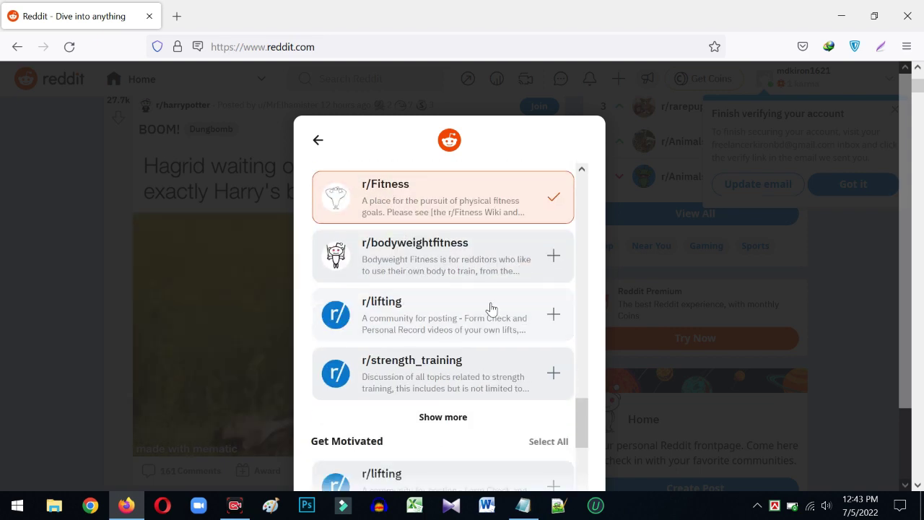
click(557, 253)
click(553, 313)
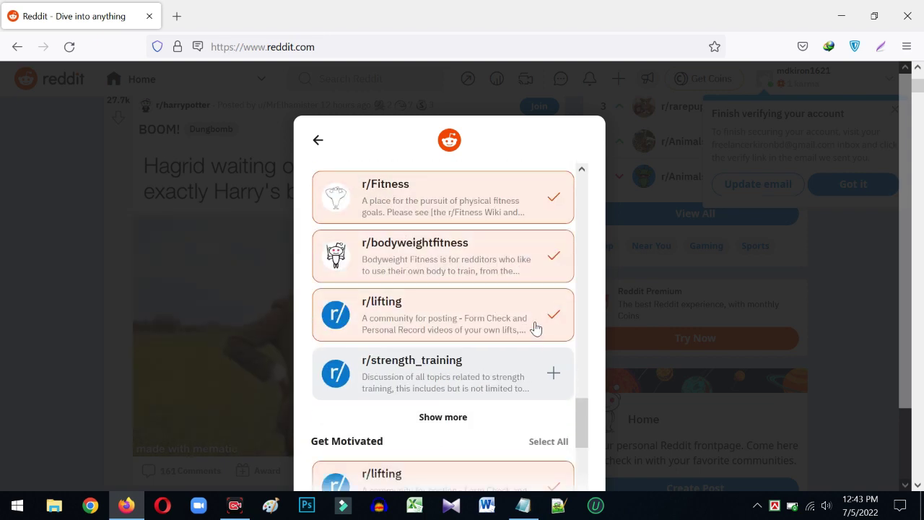
click(551, 378)
scroll(439, 330, down, 10)
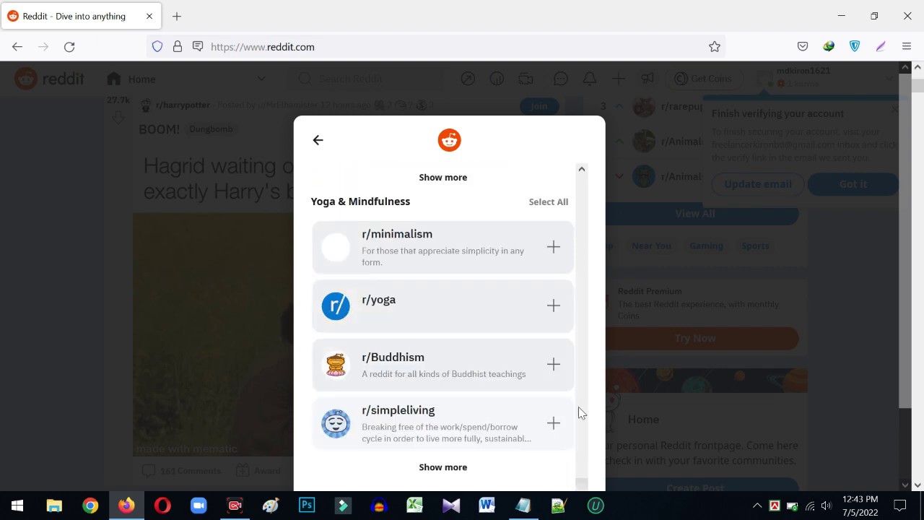
click(470, 447)
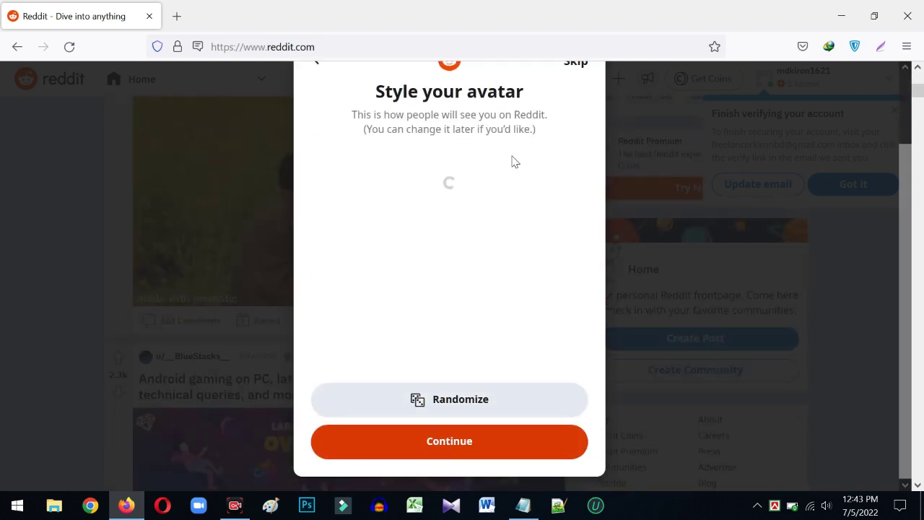
- Accept the suggested avatar to finish onboarding
click(462, 445)
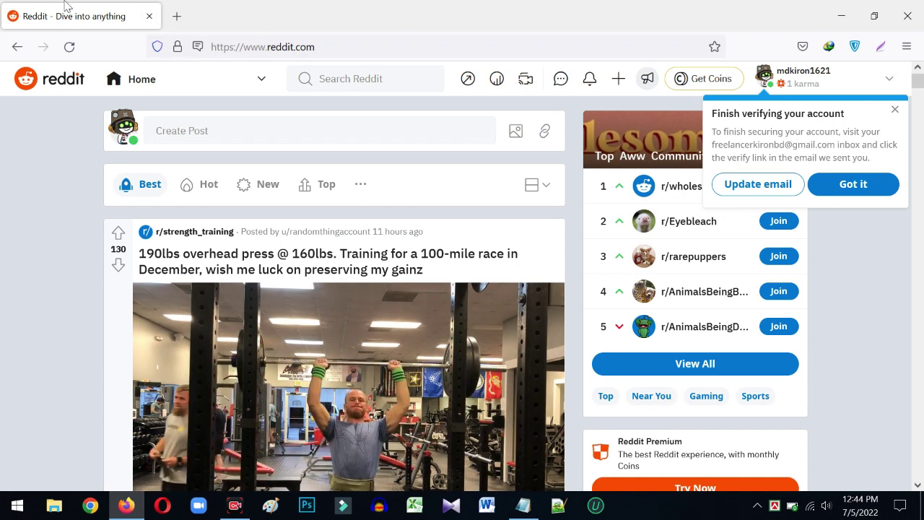
- Confirm the Reddit account's email via the verification message in Gmail, then close that tab
click(176, 16)
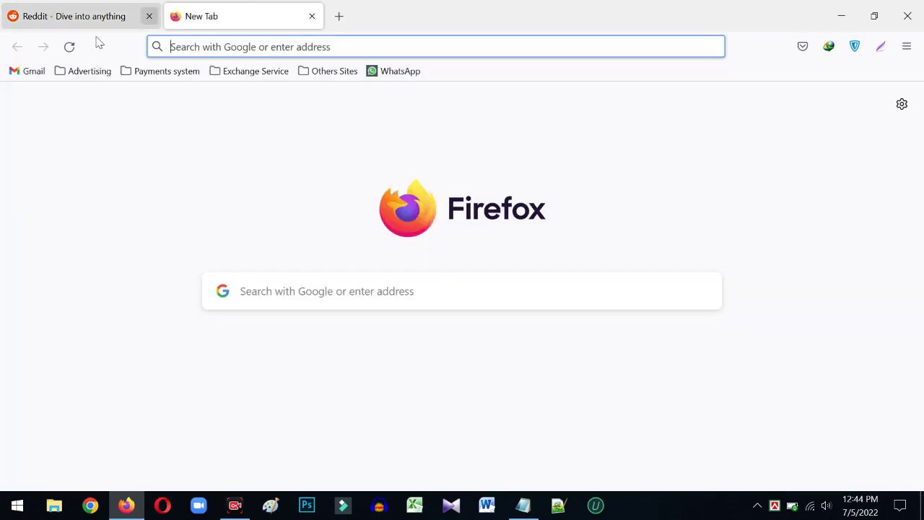
click(40, 73)
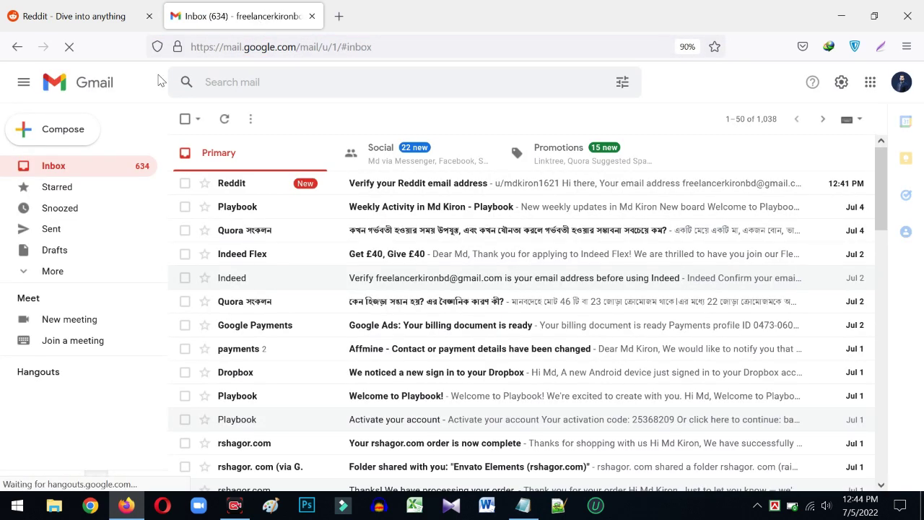
click(381, 185)
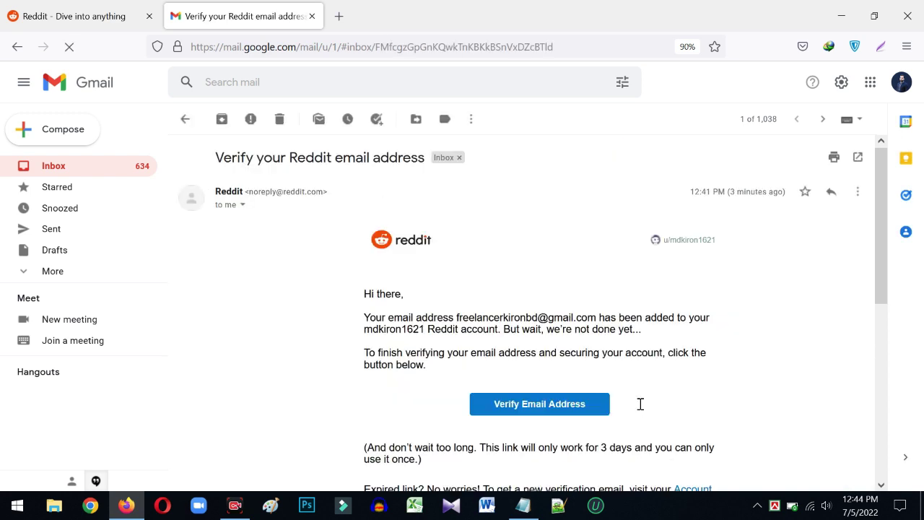
scroll(636, 401, down, 1)
click(549, 330)
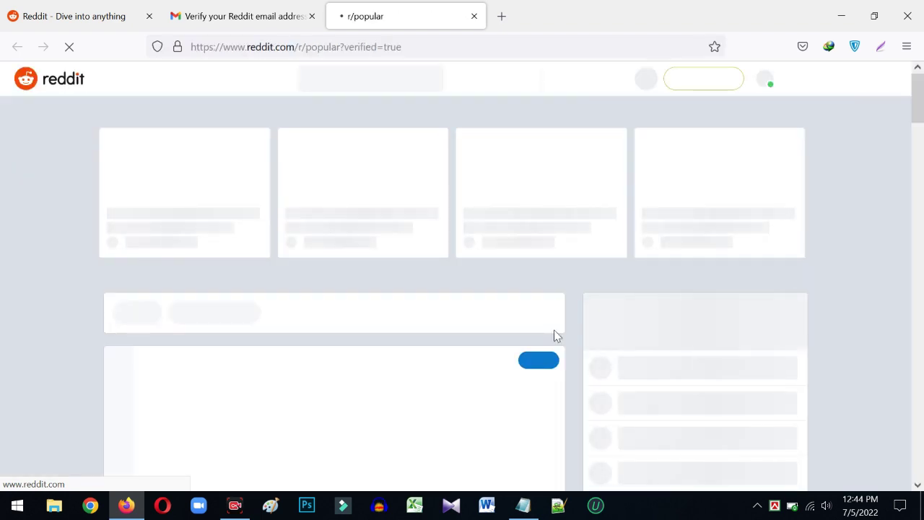
middle_click(233, 26)
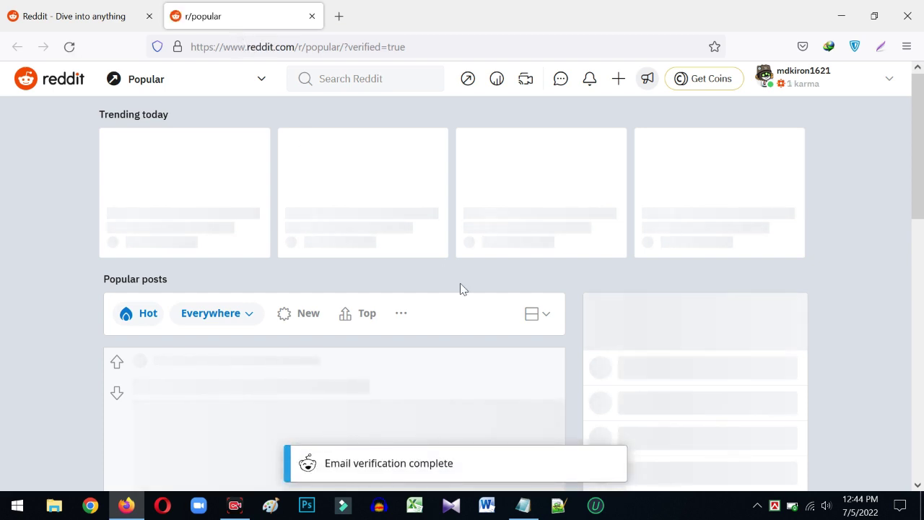
- Check the Email verification complete notice on r/popular and open the account menu
scroll(414, 293, down, 3)
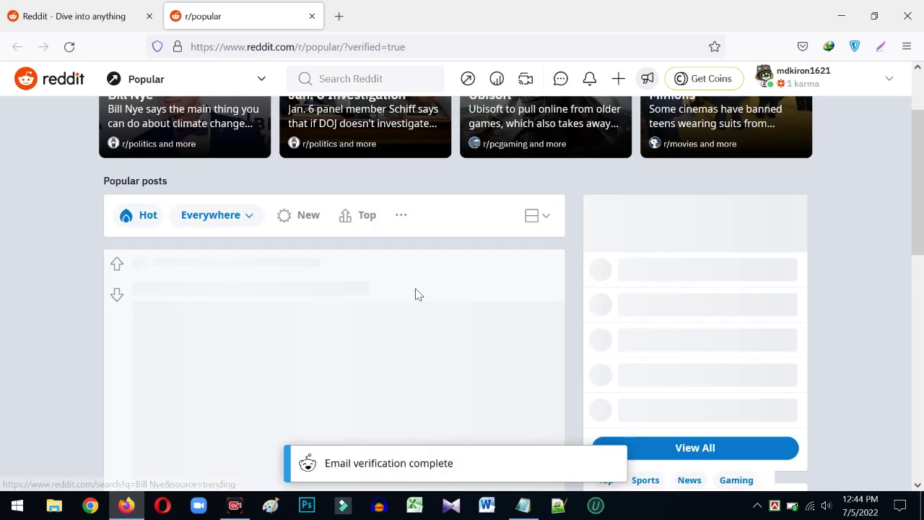
scroll(455, 335, up, 3)
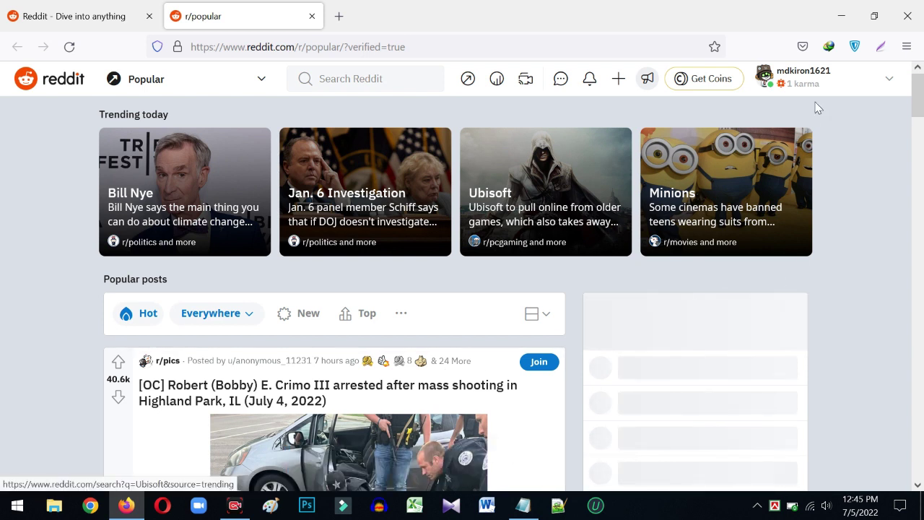
click(886, 80)
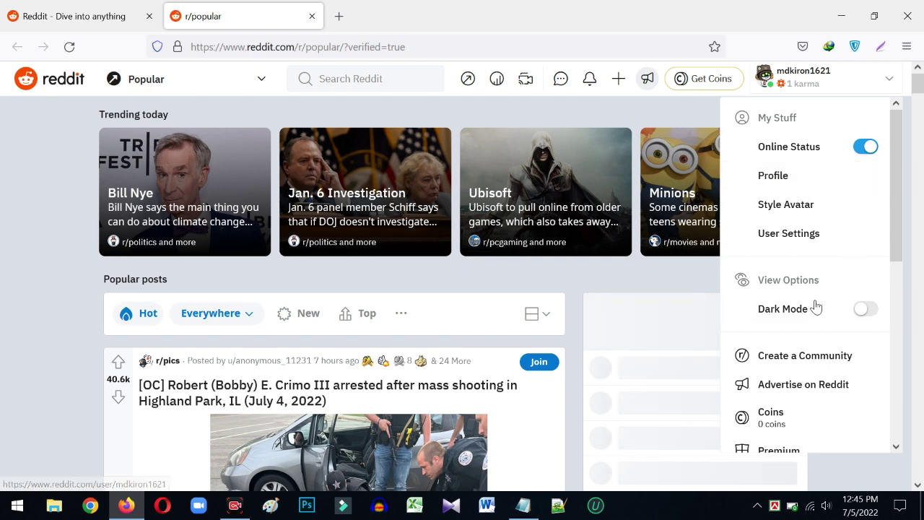
scroll(815, 308, down, 5)
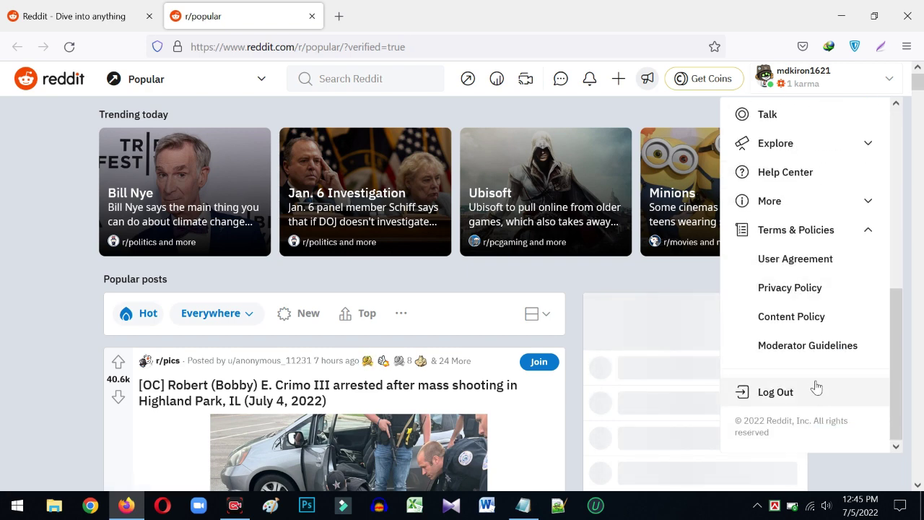
scroll(816, 387, up, 5)
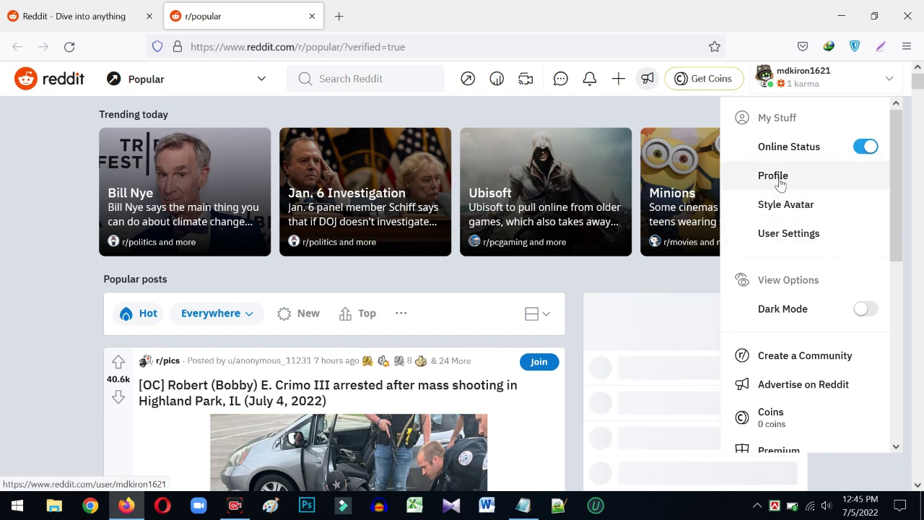
- Upload pexels-negative-space-139387 from Downloads as the profile banner image
click(779, 182)
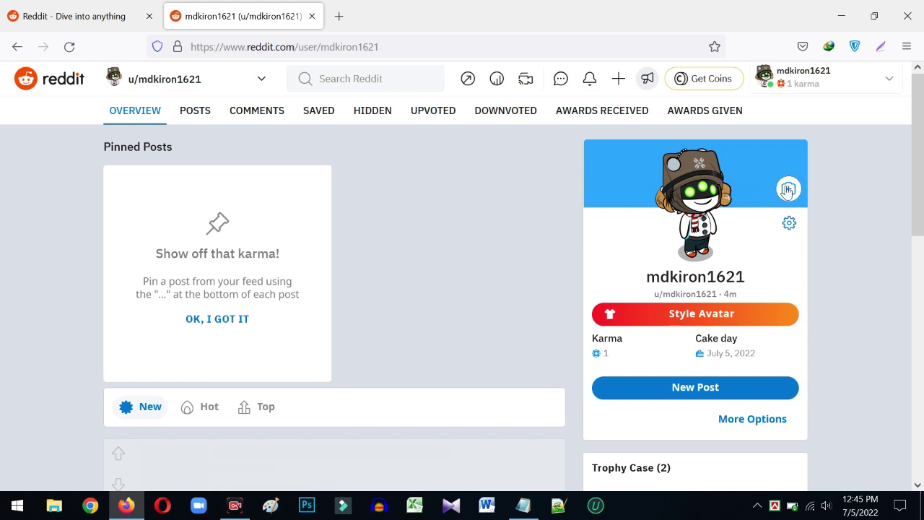
click(787, 189)
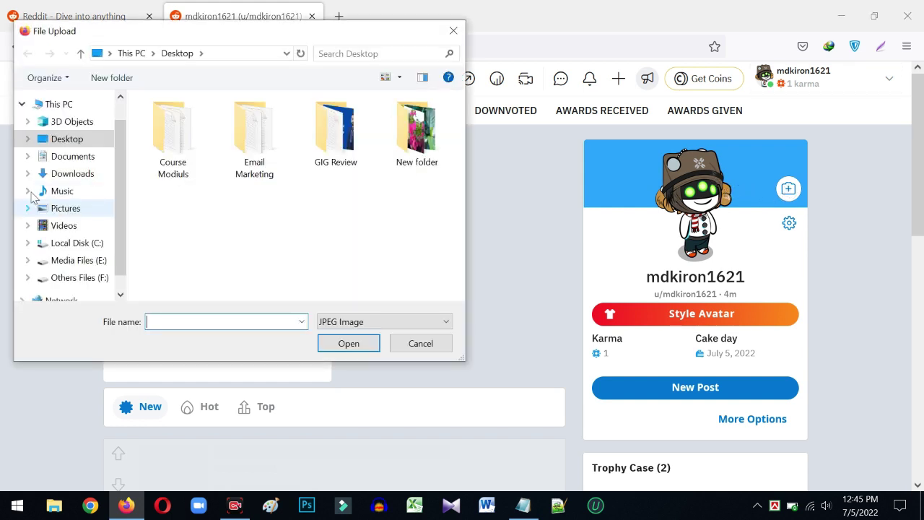
click(66, 173)
scroll(311, 192, down, 3)
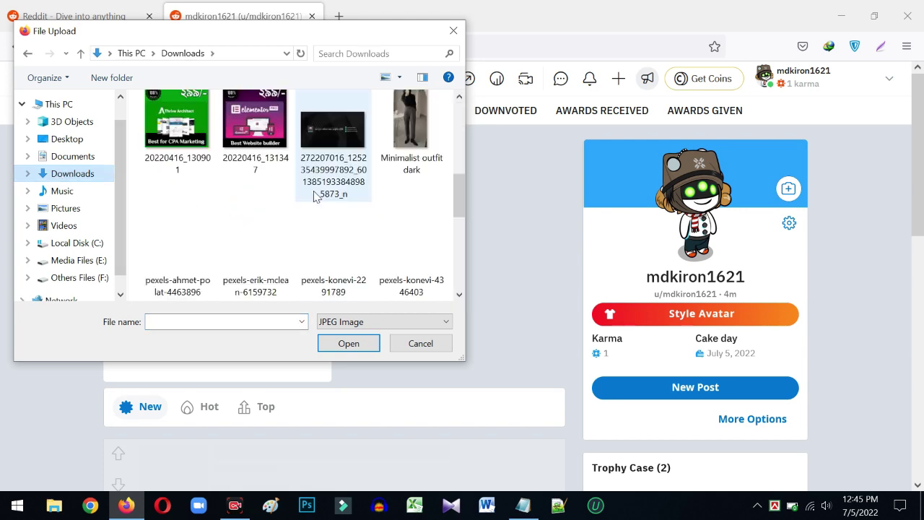
scroll(314, 195, down, 3)
scroll(314, 191, up, 2)
scroll(313, 191, down, 2)
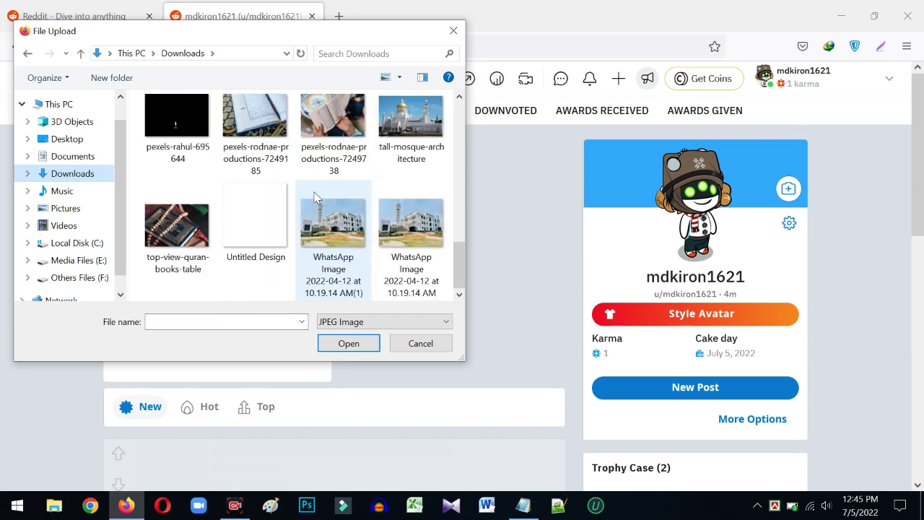
scroll(313, 190, up, 2)
scroll(313, 192, down, 2)
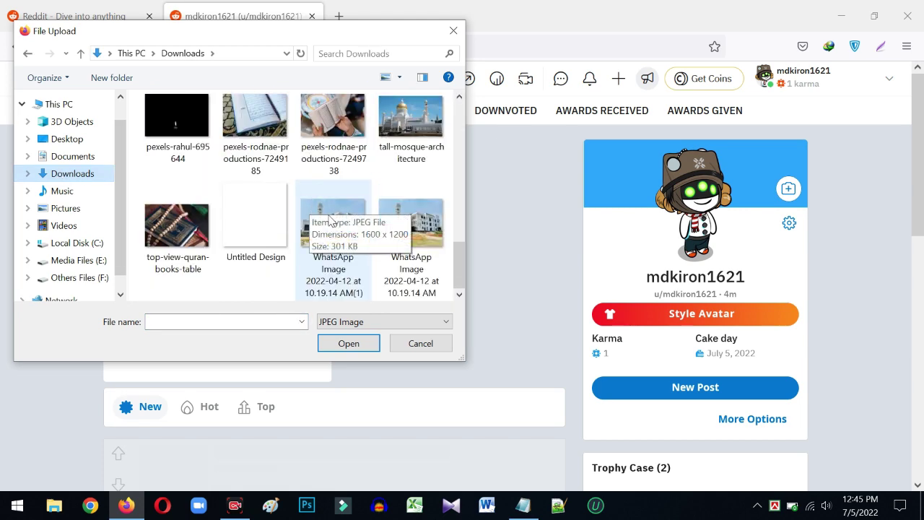
scroll(329, 218, up, 2)
click(204, 227)
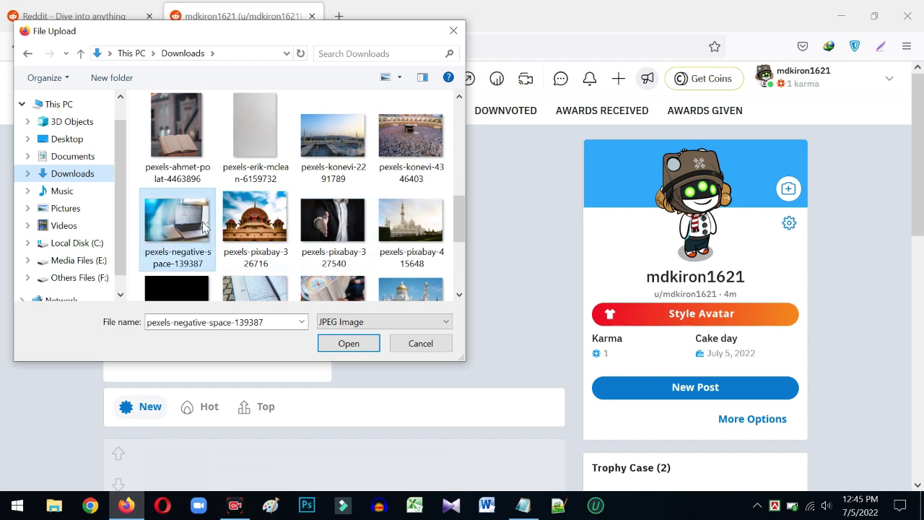
click(361, 347)
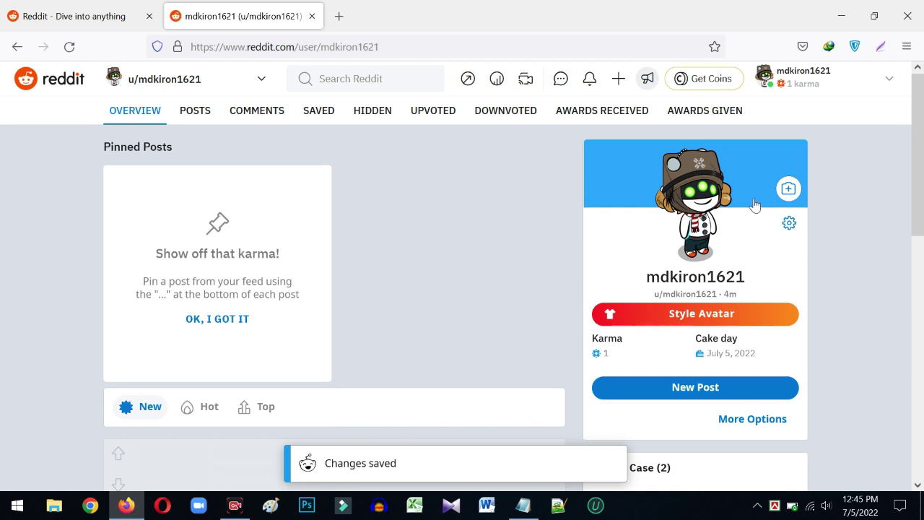
click(757, 418)
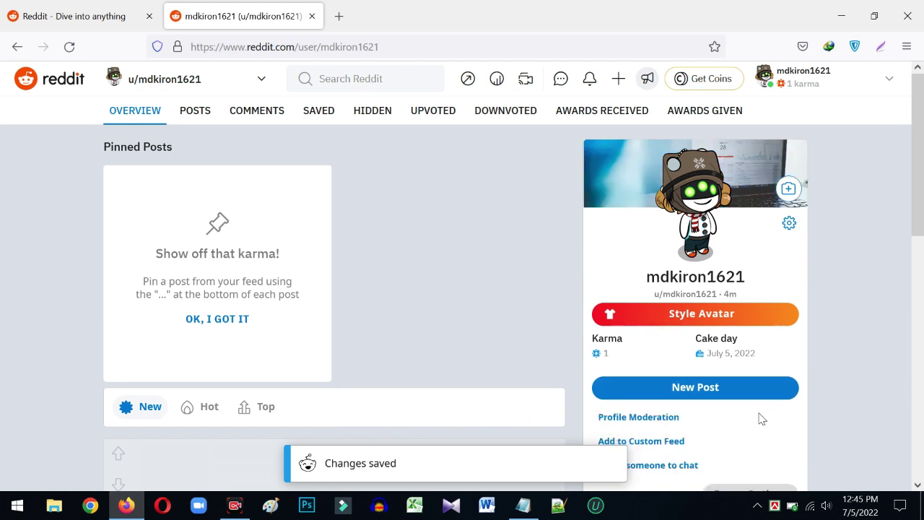
- Review the profile moderation settings and go to the AutoModerator configuration page
scroll(751, 382, down, 2)
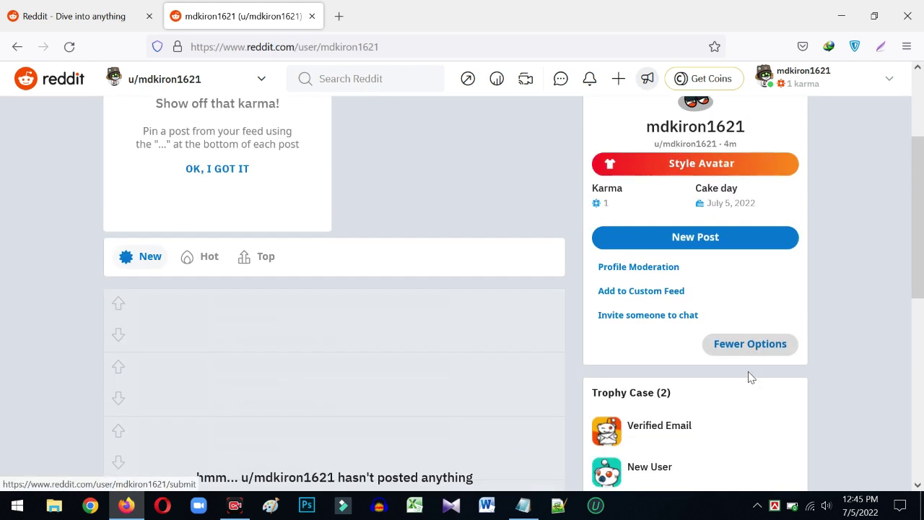
click(648, 273)
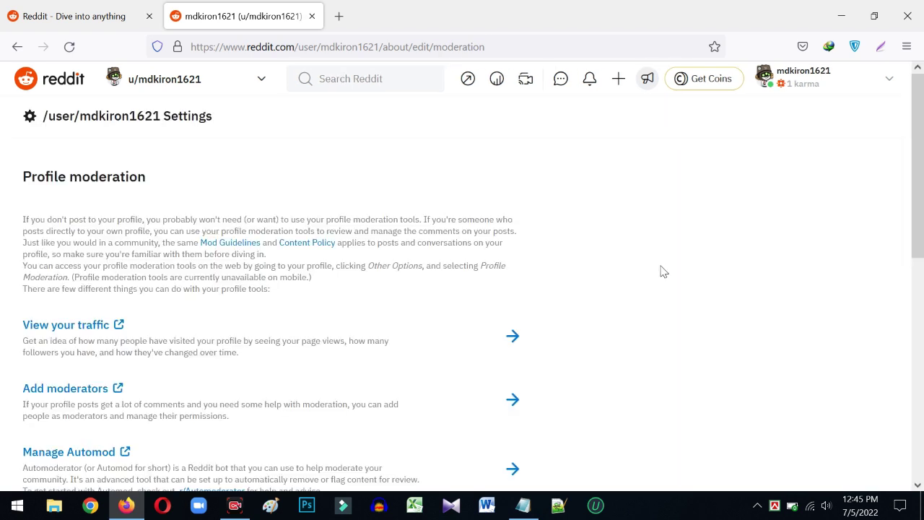
scroll(101, 233, down, 2)
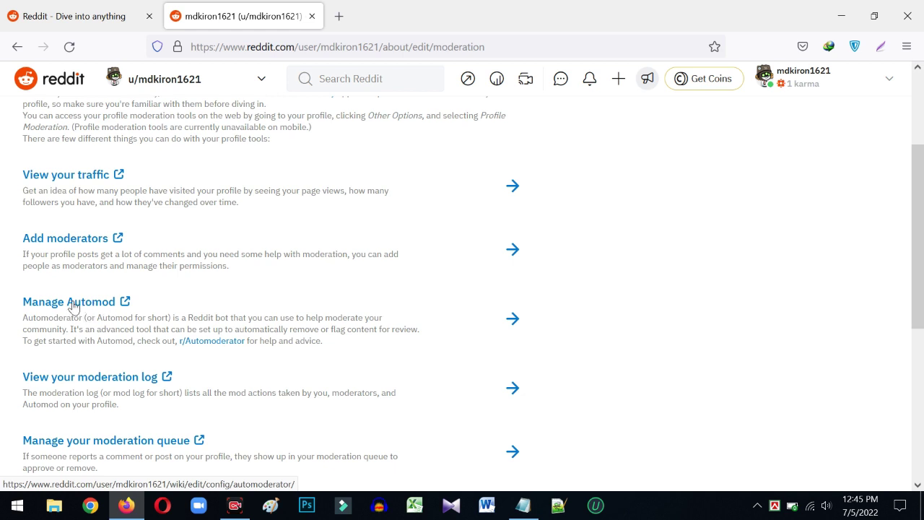
scroll(78, 305, up, 1)
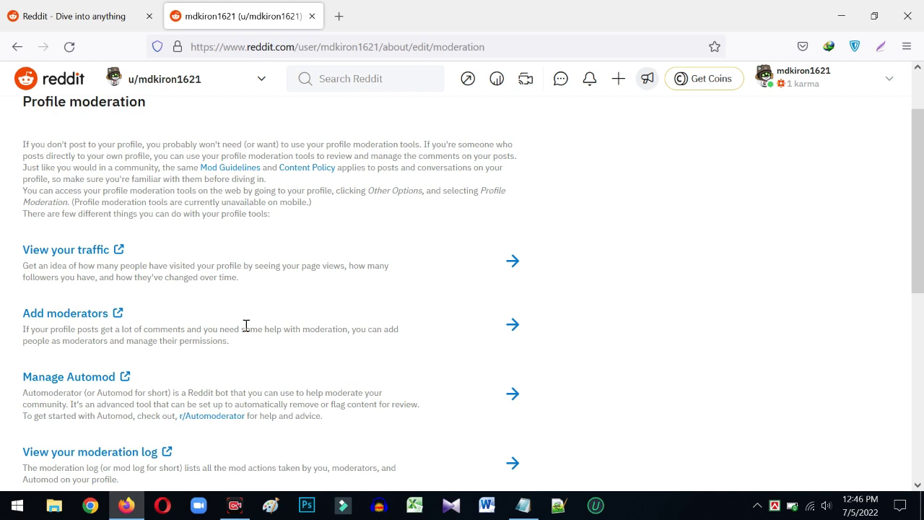
scroll(84, 340, down, 2)
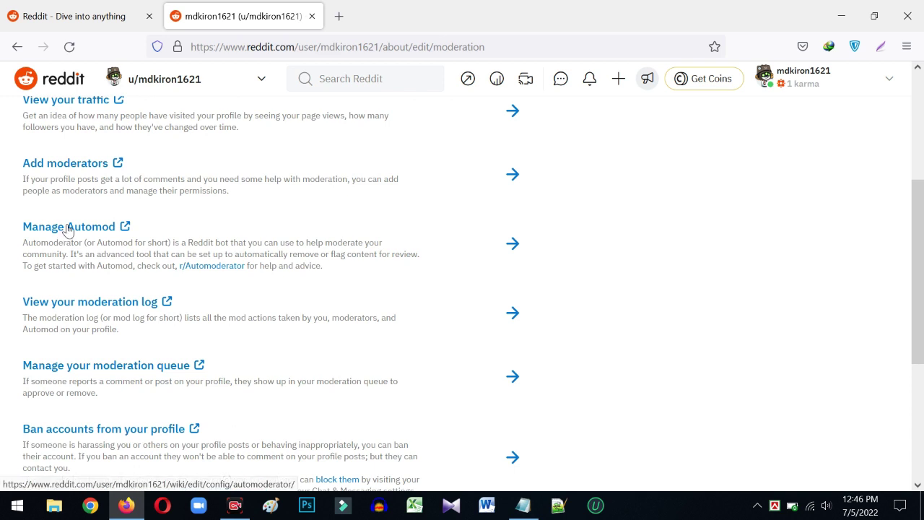
click(85, 230)
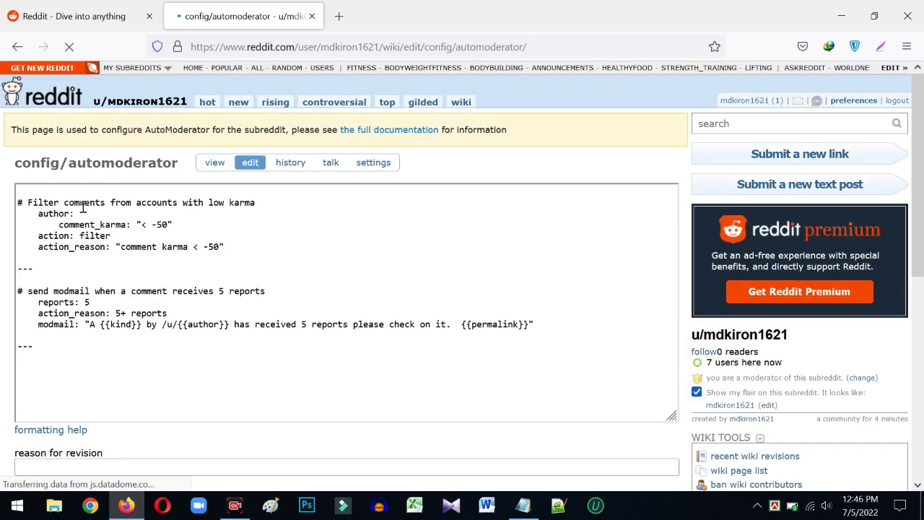
- Read the AutoModerator config rules, then go back through moderation settings to the profile
scroll(221, 247, down, 2)
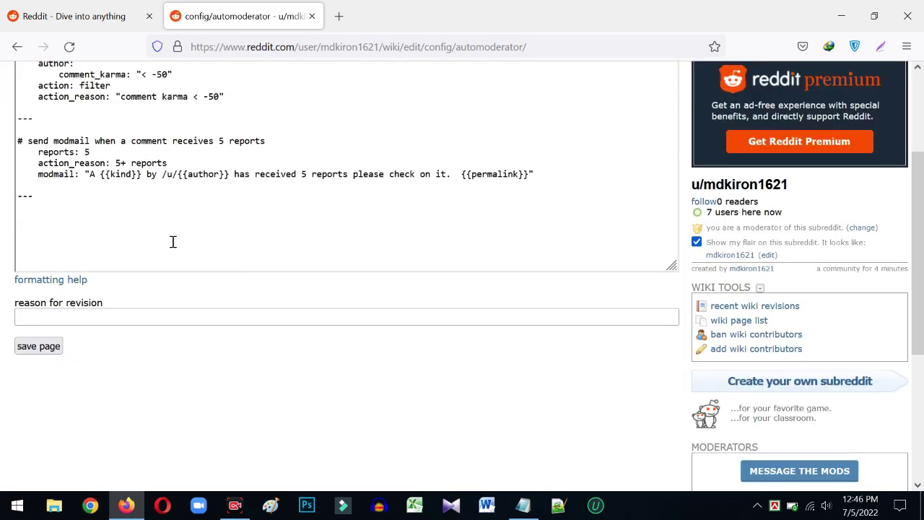
scroll(269, 245, up, 2)
scroll(433, 259, down, 5)
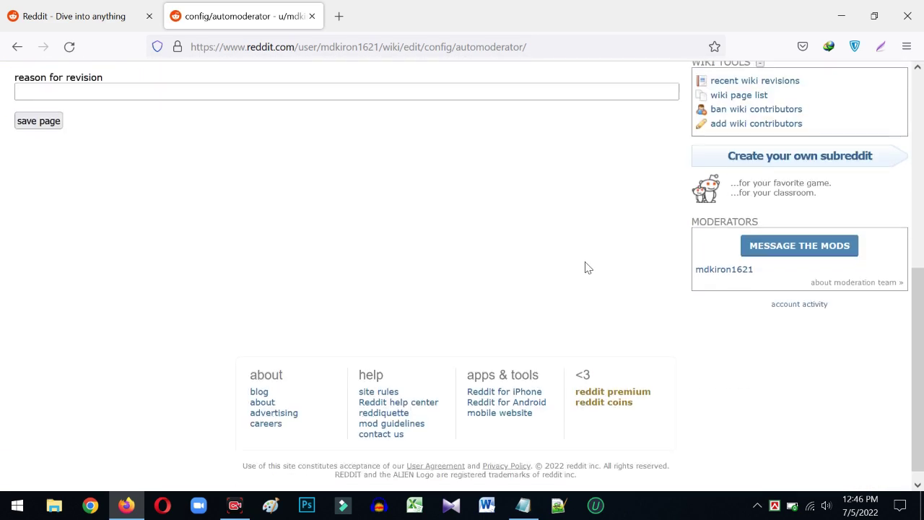
scroll(200, 233, up, 5)
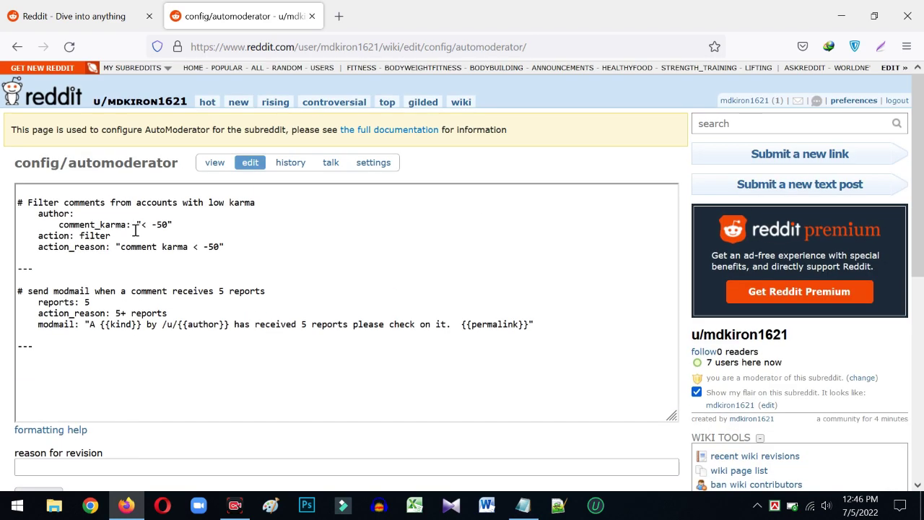
click(17, 46)
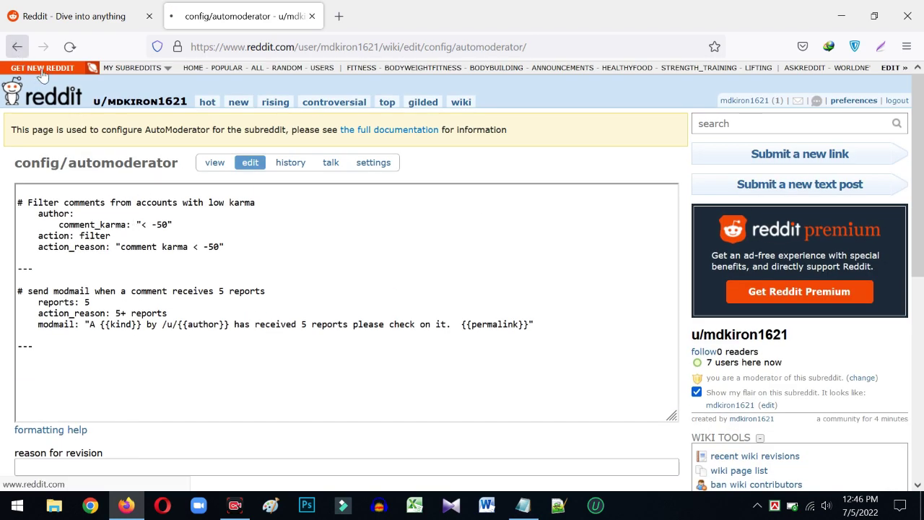
scroll(253, 268, down, 5)
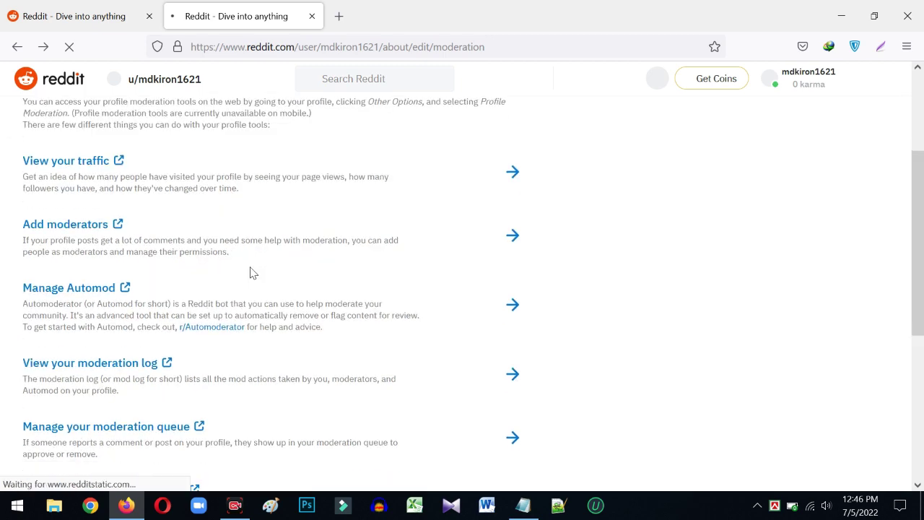
scroll(251, 272, down, 2)
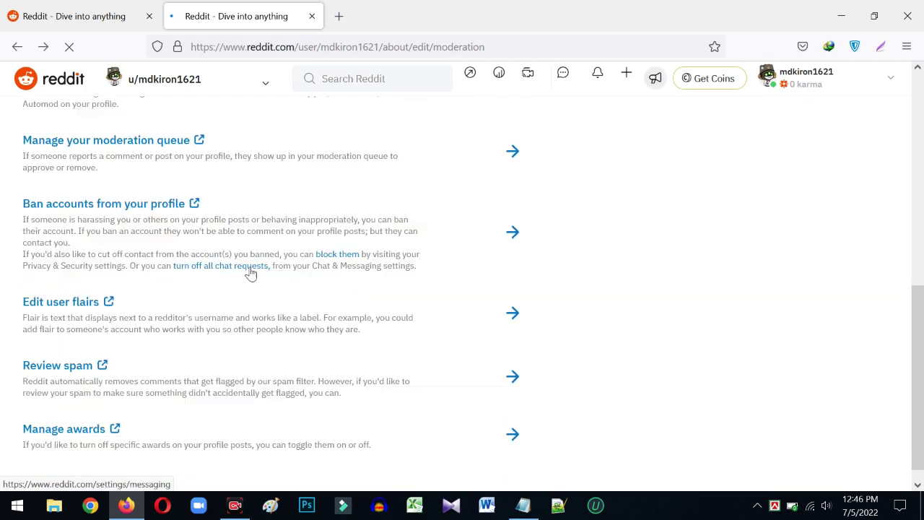
scroll(239, 268, up, 8)
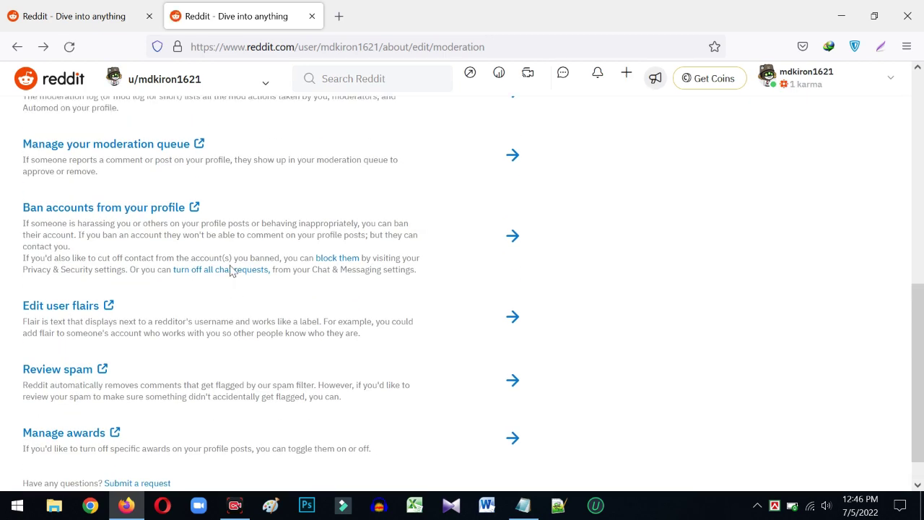
click(18, 46)
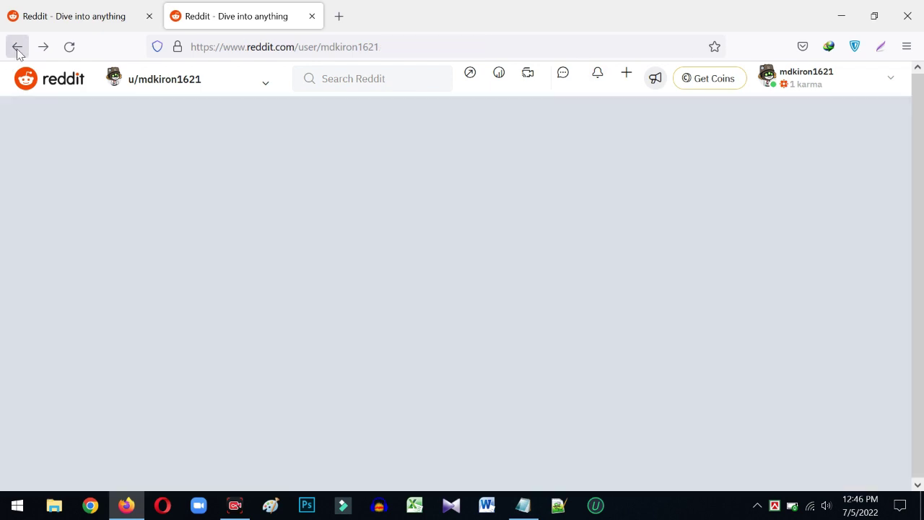
- Open profile customization and enter the display name 'Halth and Fitness'
scroll(748, 326, down, 4)
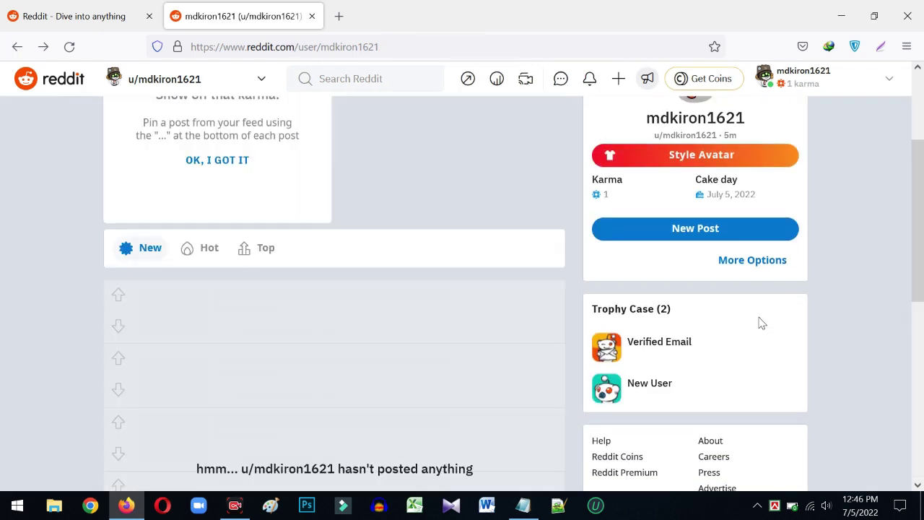
scroll(735, 315, up, 4)
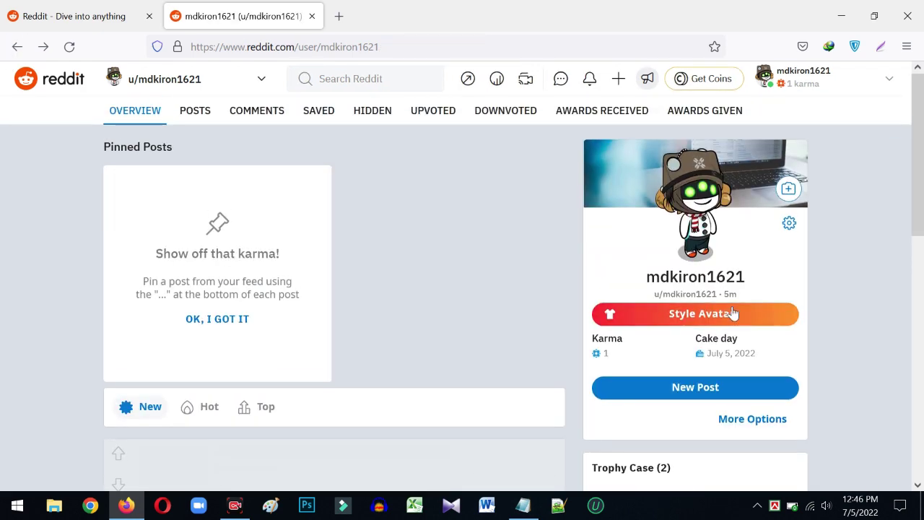
click(788, 225)
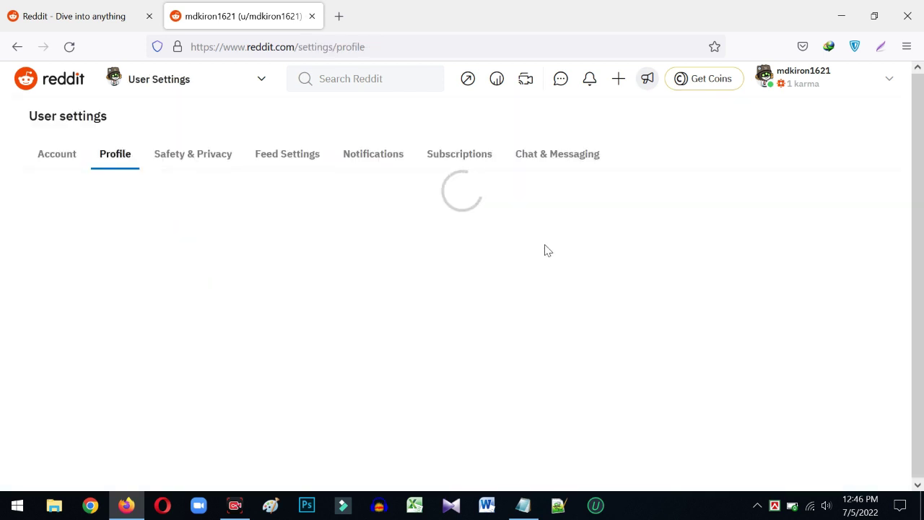
scroll(115, 309, down, 2)
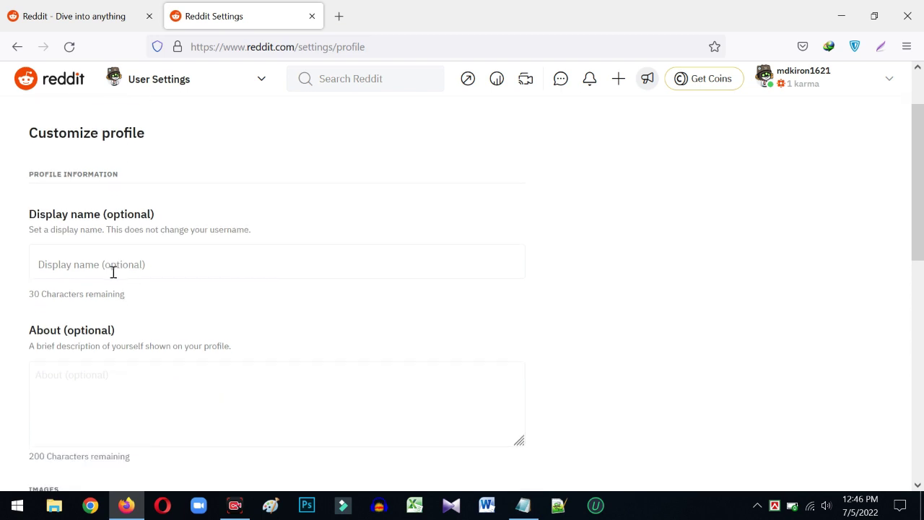
click(110, 261)
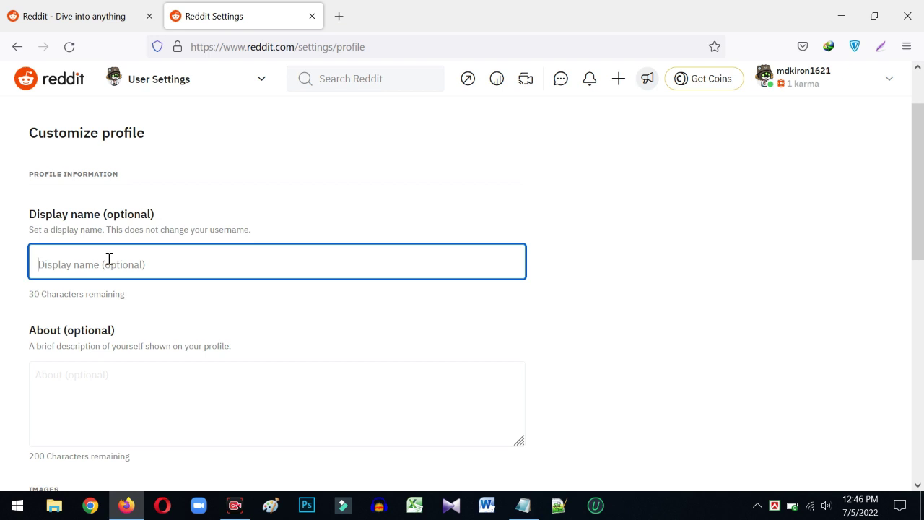
text(Fitnes)
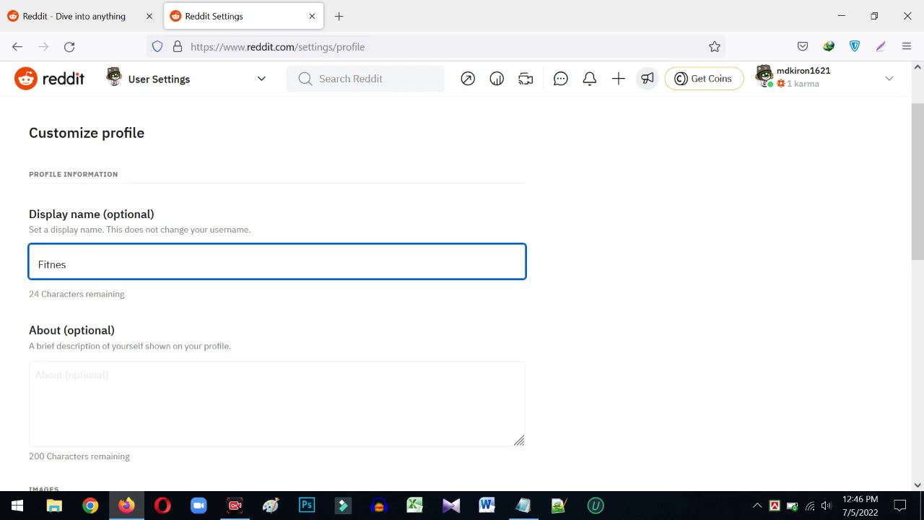
text(s ans)
key(BackSpace)
key(BackSpace)
key(BackSpace)
key(BackSpace)
key(BackSpace)
key(BackSpace)
key(BackSpace)
key(BackSpace)
key(BackSpace)
key(BackSpace)
text(H)
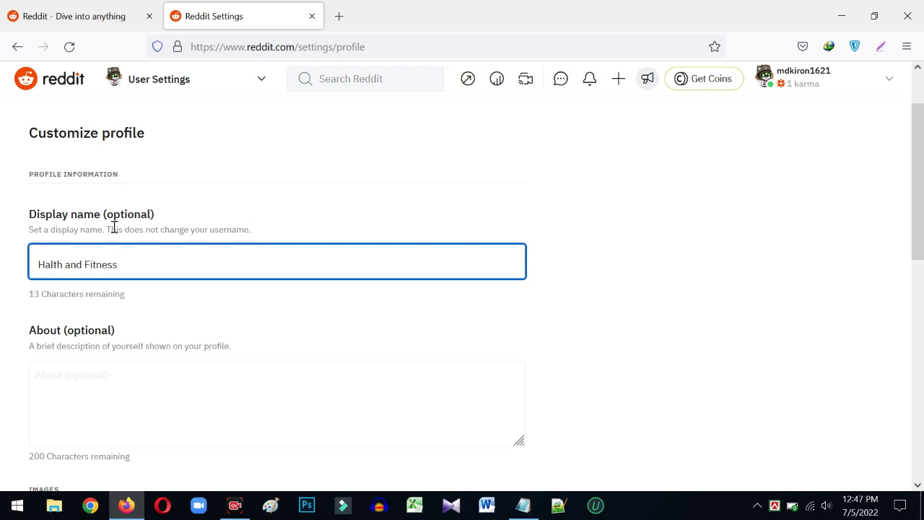
- Review the Customize profile page for 'Halth and Fitness' down to the Advanced toggles and back
click(89, 380)
scroll(94, 260, down, 2)
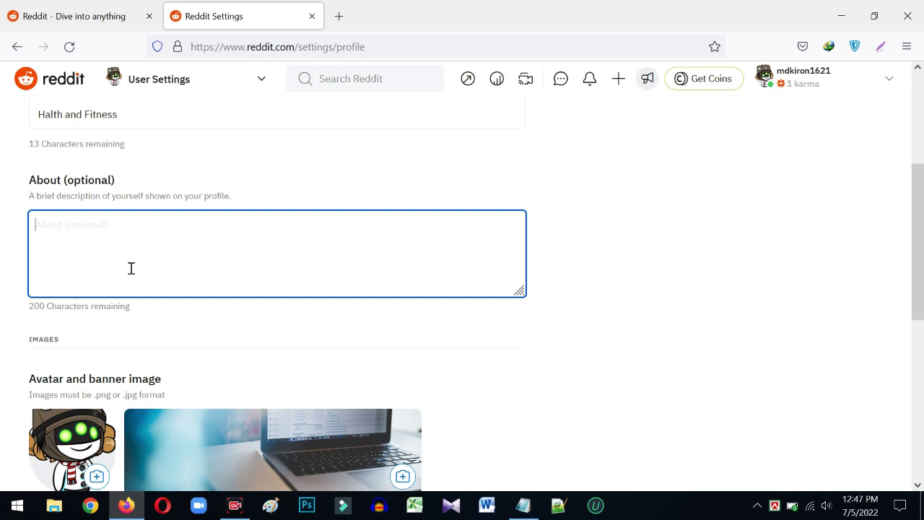
scroll(134, 256, down, 5)
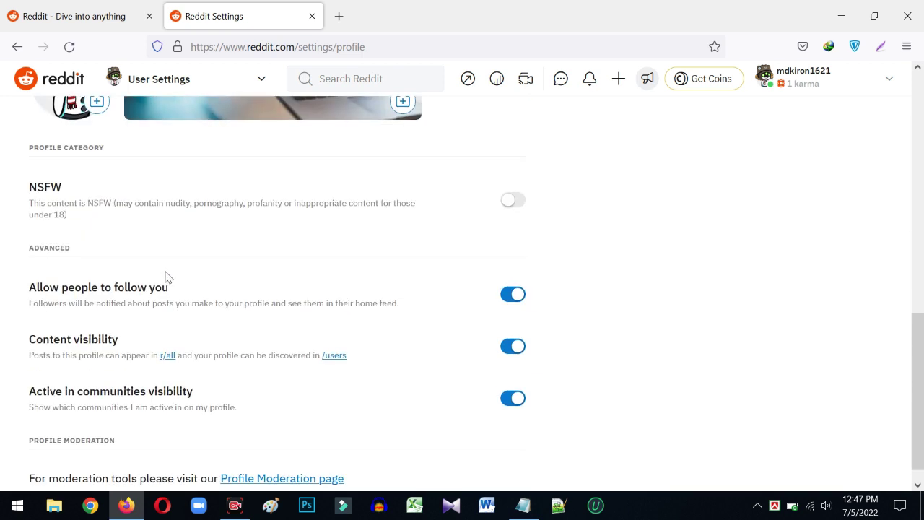
scroll(183, 317, down, 1)
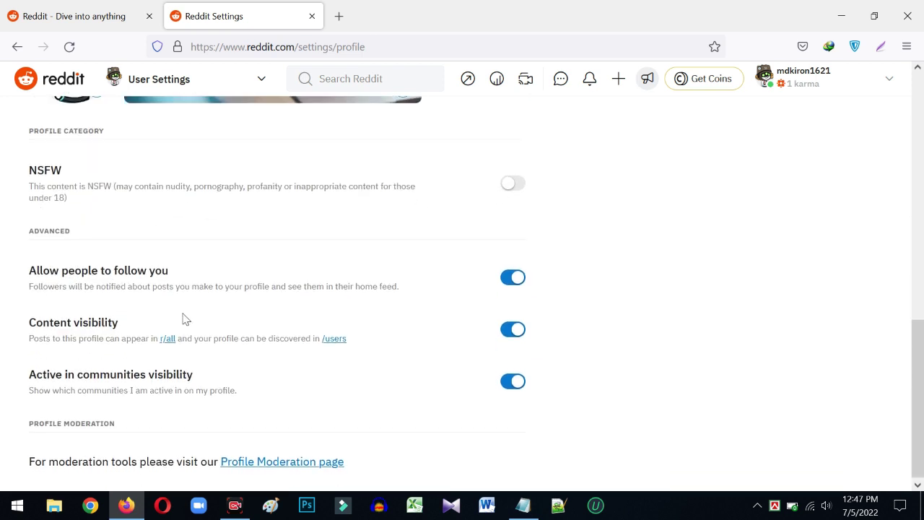
scroll(253, 346, up, 7)
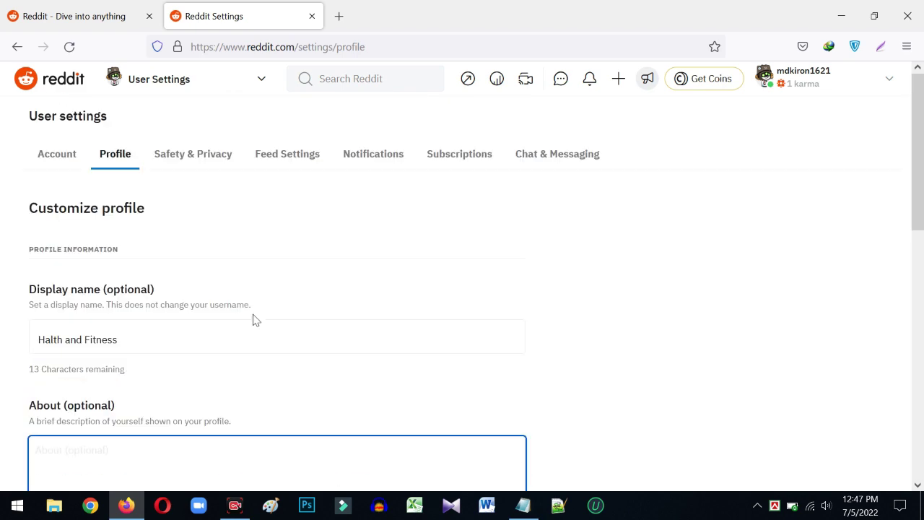
- Review the Safety & Privacy settings page
click(187, 157)
scroll(175, 192, down, 2)
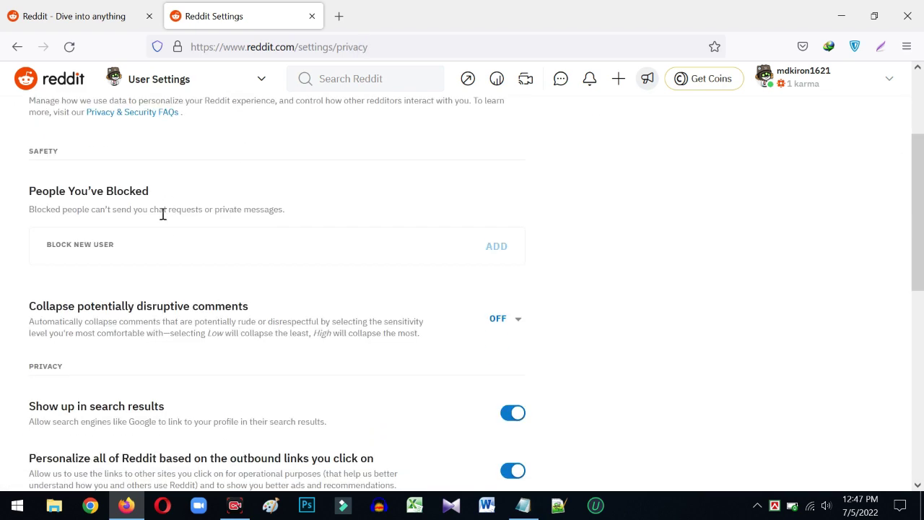
scroll(93, 281, down, 6)
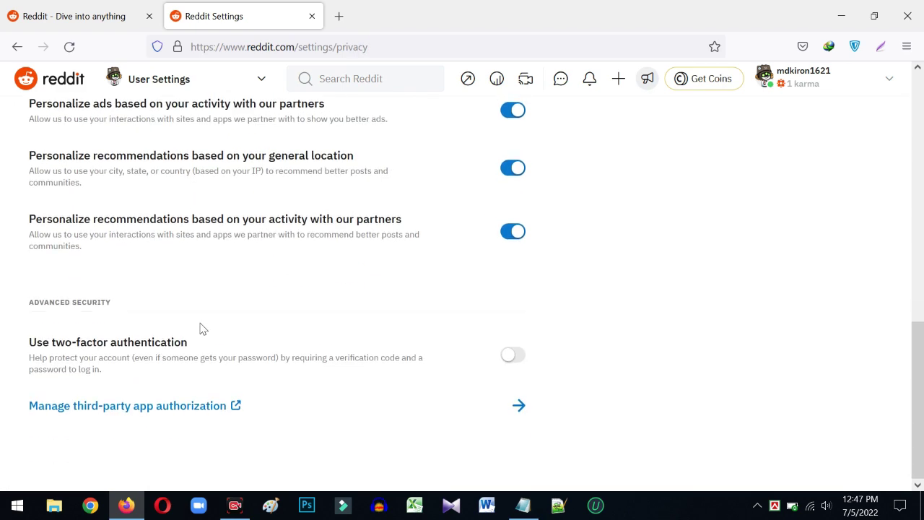
scroll(253, 347, up, 8)
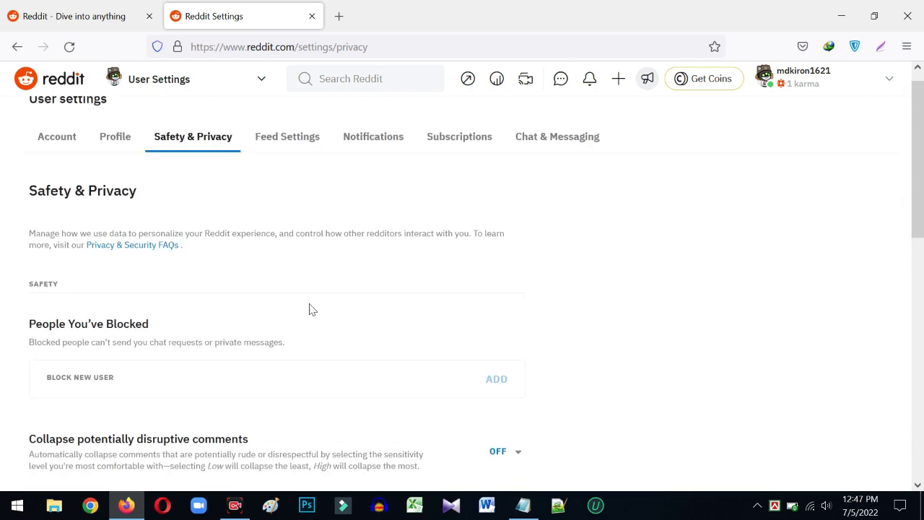
- Review the Feed Settings page
click(288, 160)
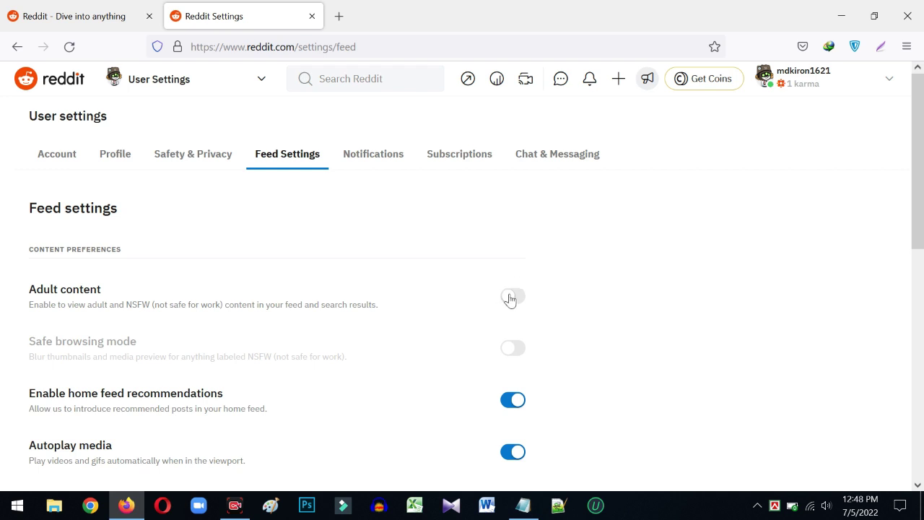
scroll(471, 325, down, 3)
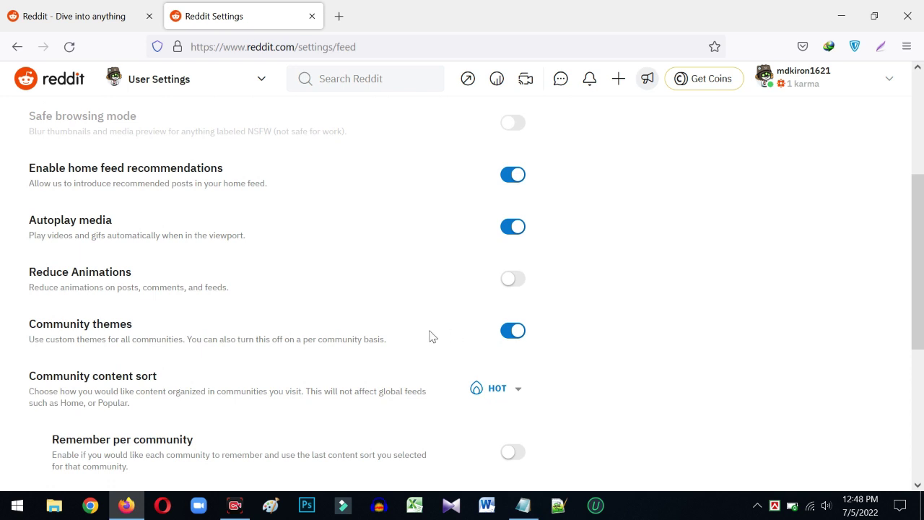
scroll(235, 325, down, 2)
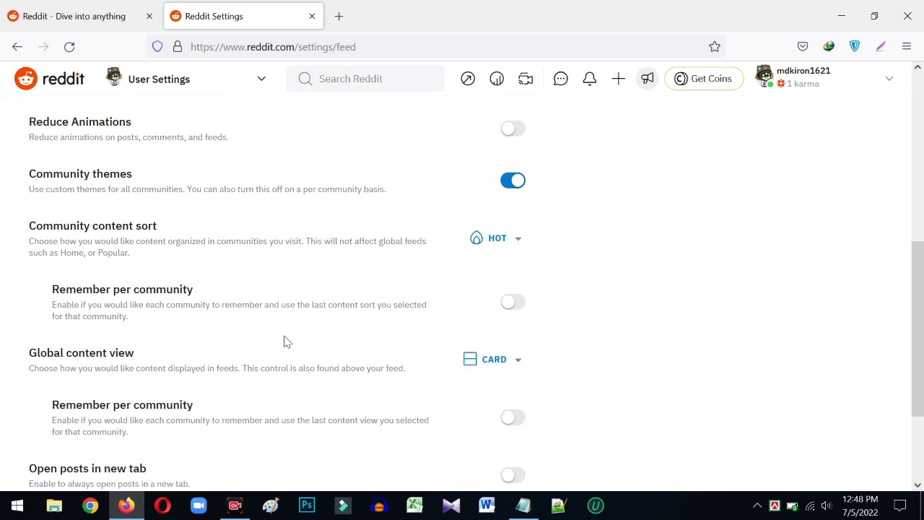
scroll(401, 327, down, 2)
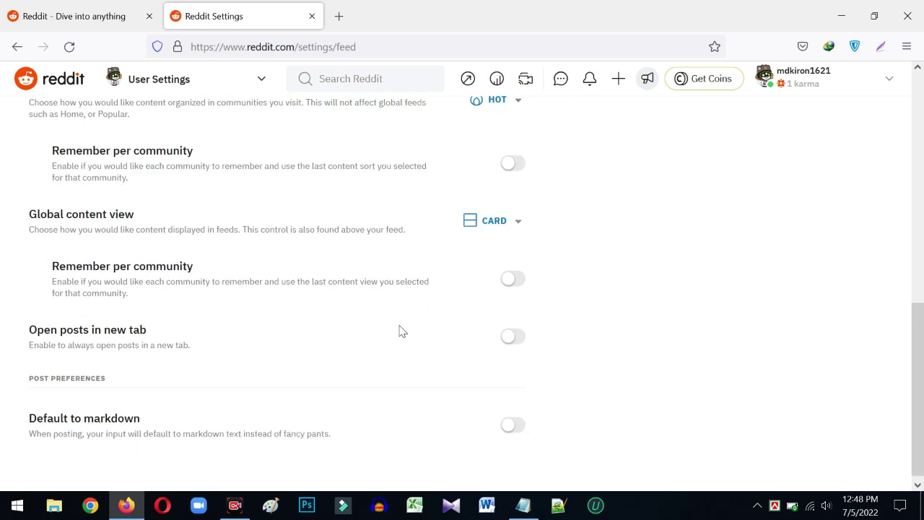
scroll(380, 320, up, 7)
- Check the Notifications, Subscriptions and Chat & Messaging settings, where chat and messages allow Everyone
click(364, 156)
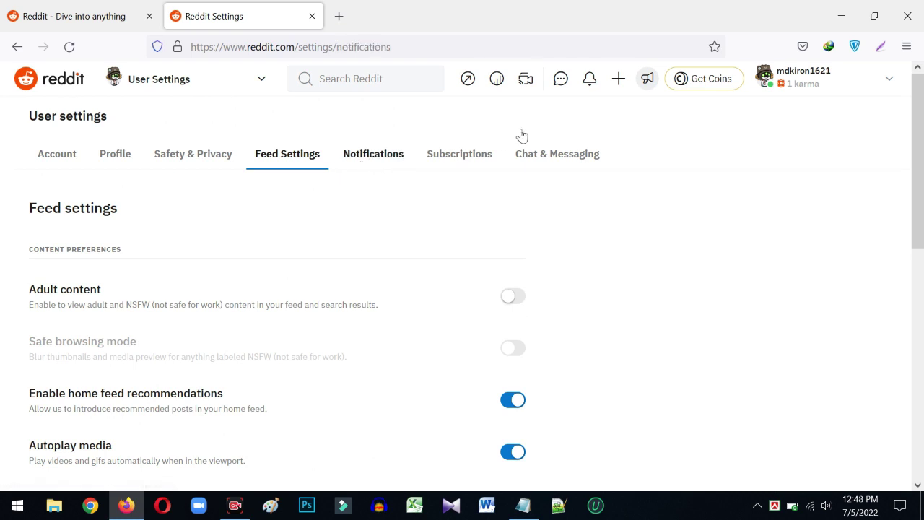
click(467, 154)
click(543, 158)
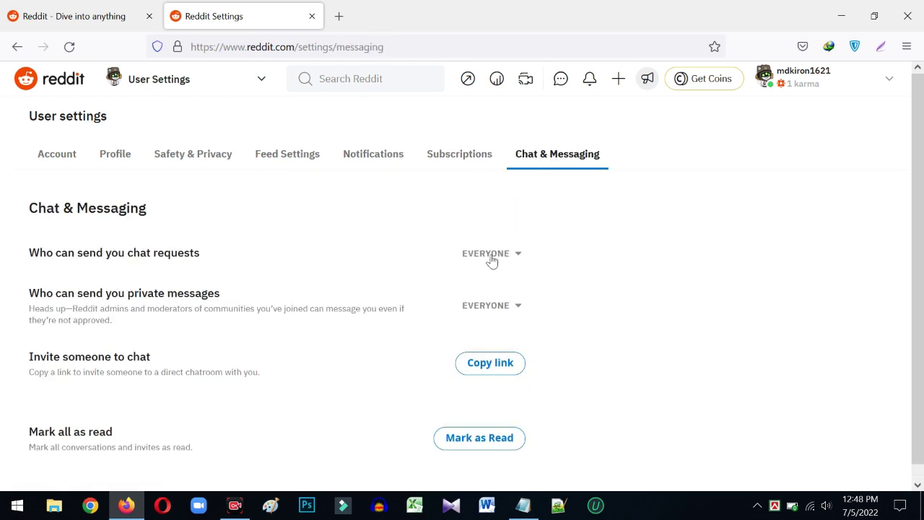
scroll(361, 303, down, 1)
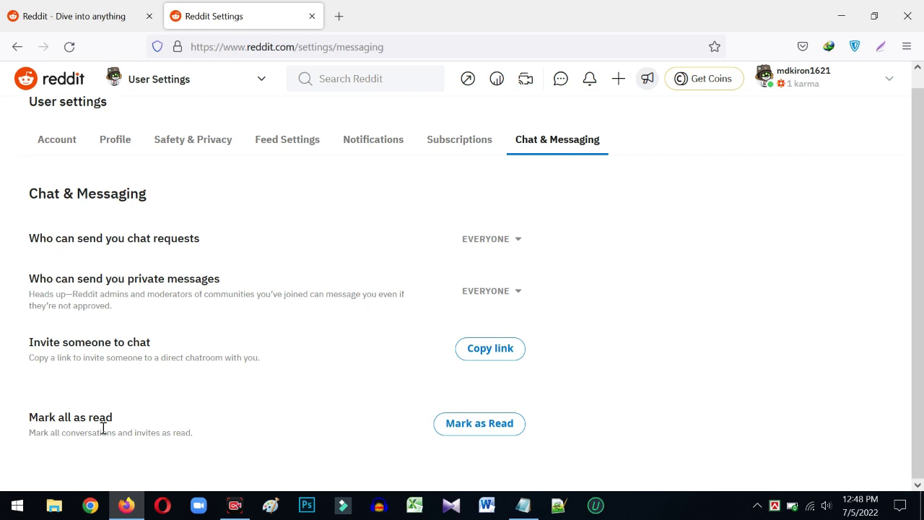
scroll(513, 347, up, 1)
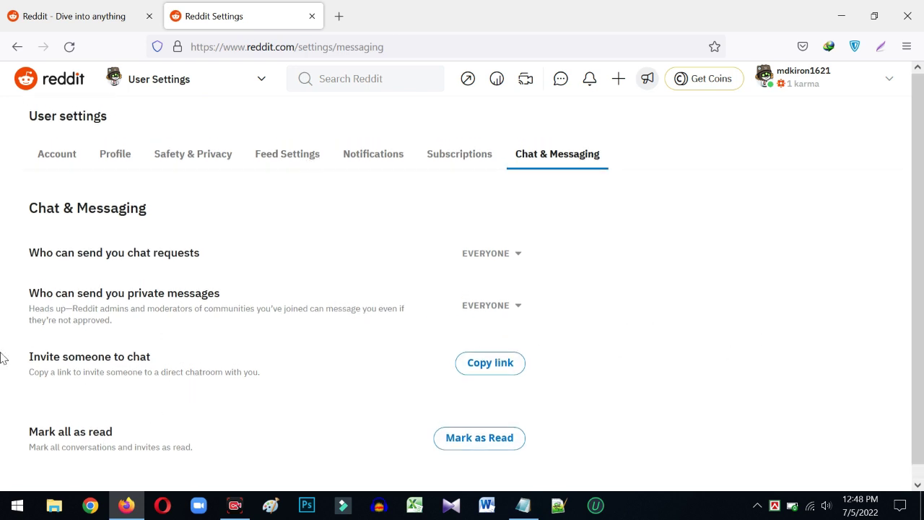
- Review the Account settings (gender Man, English (US), Bangladesh), then return to the home feed
click(78, 160)
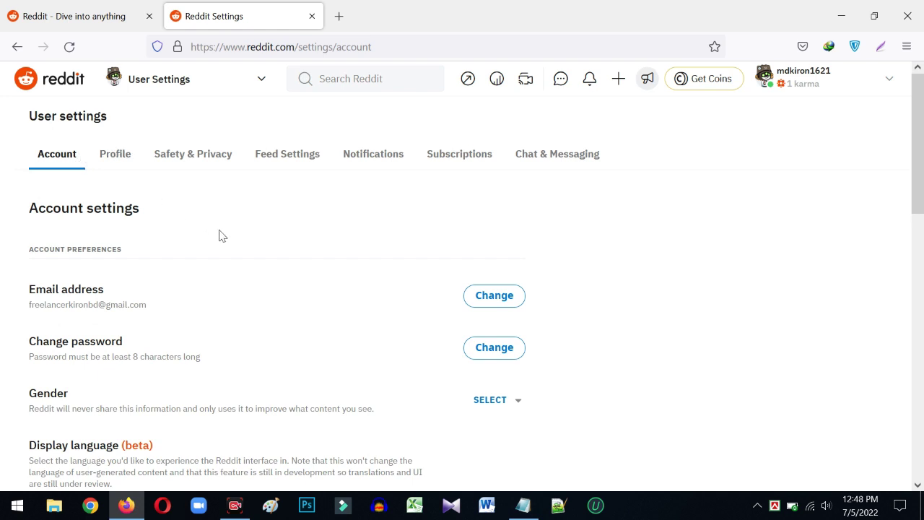
scroll(222, 236, down, 2)
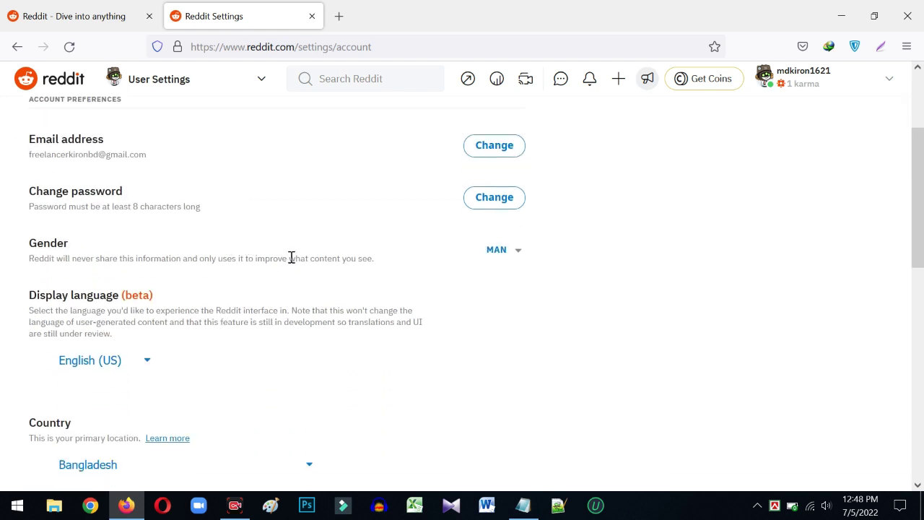
scroll(296, 261, up, 2)
scroll(291, 272, down, 7)
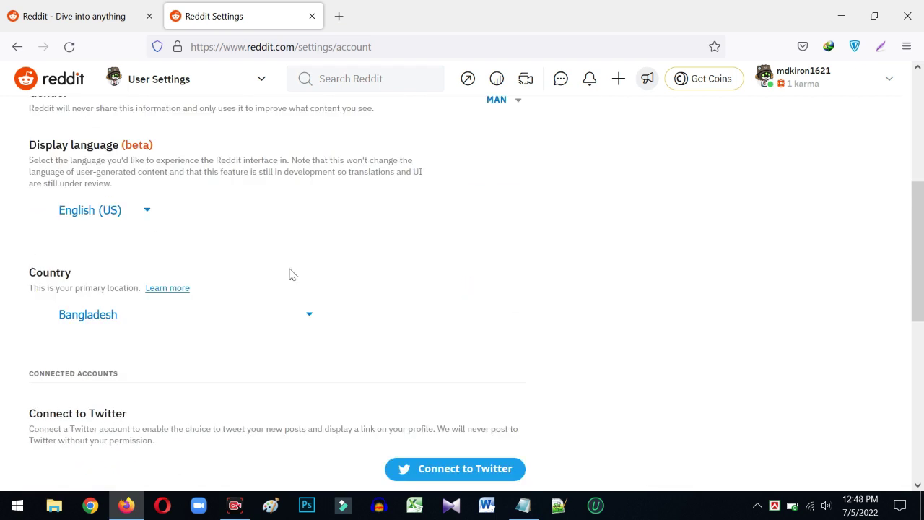
scroll(105, 284, up, 2)
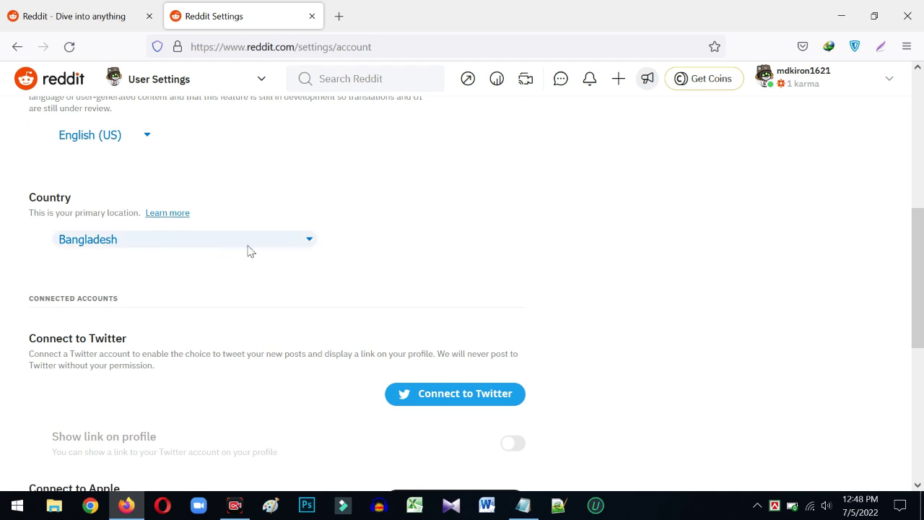
scroll(251, 250, down, 2)
scroll(254, 250, down, 3)
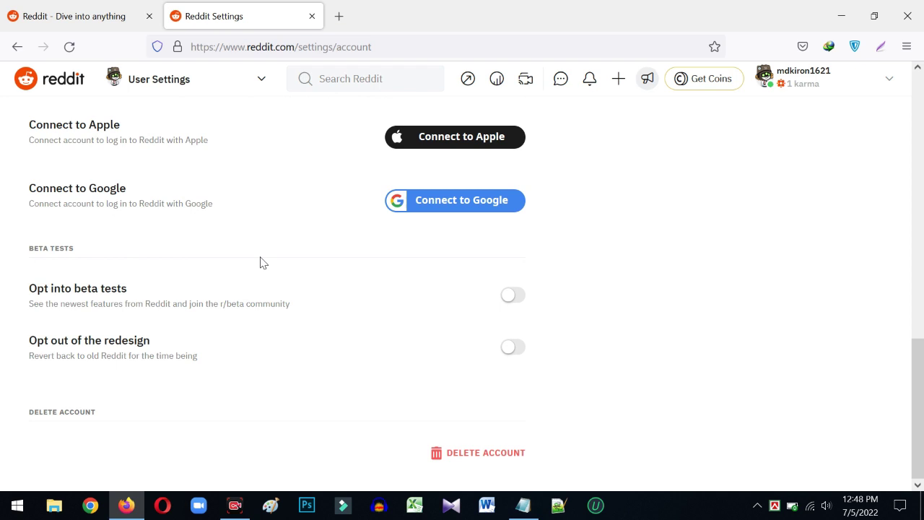
scroll(262, 262, up, 10)
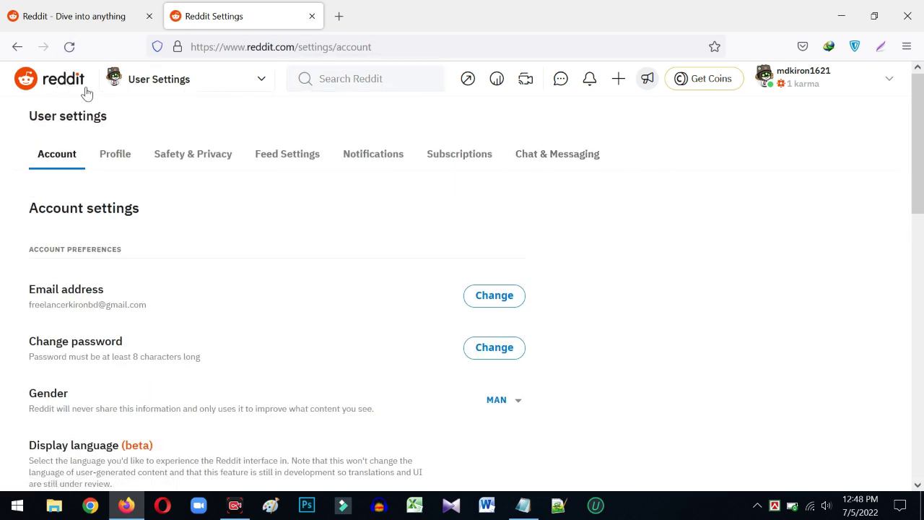
click(54, 88)
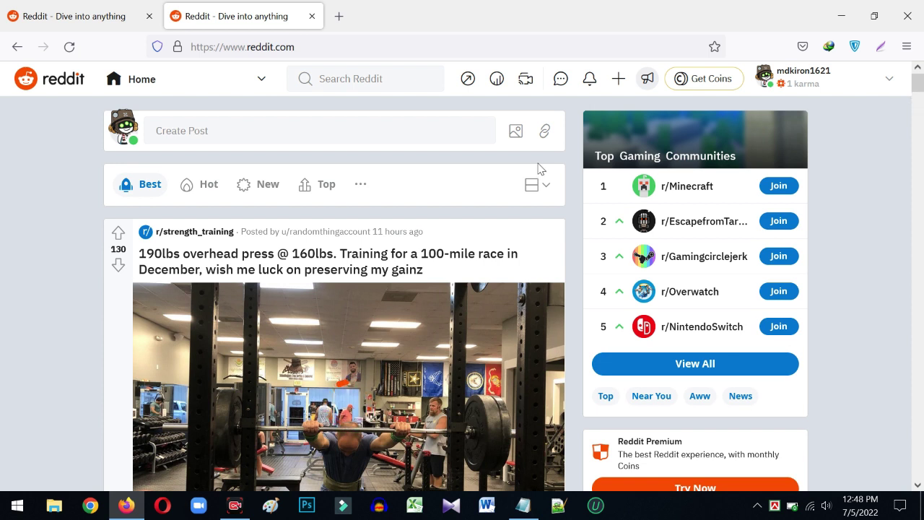
- Search Reddit for 'Fitness tips'
click(220, 131)
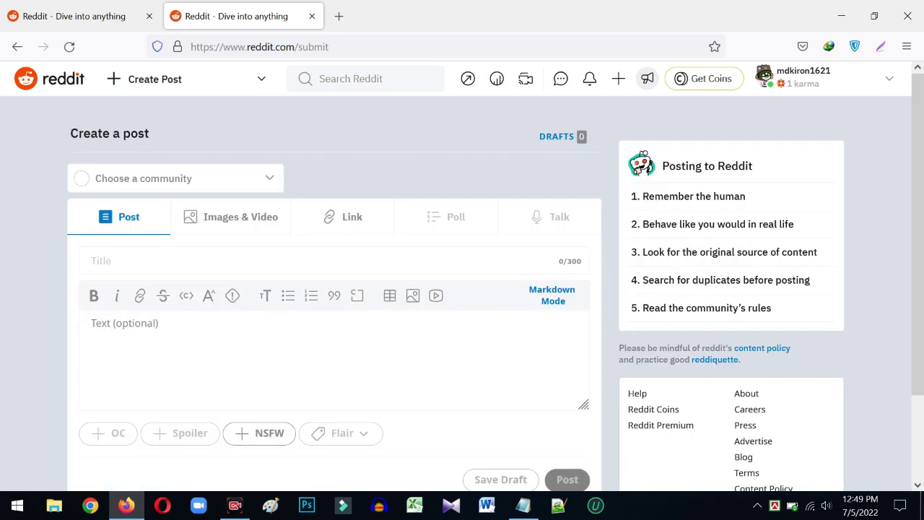
click(348, 73)
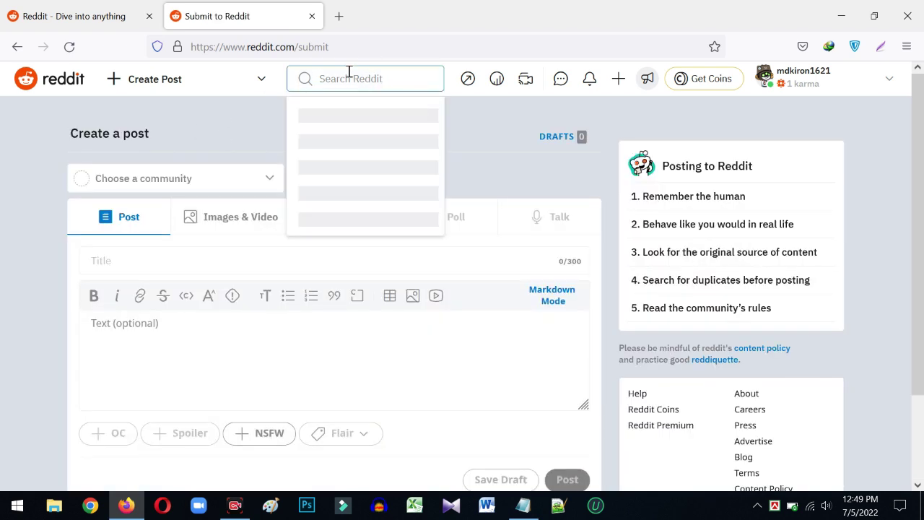
text(Fine)
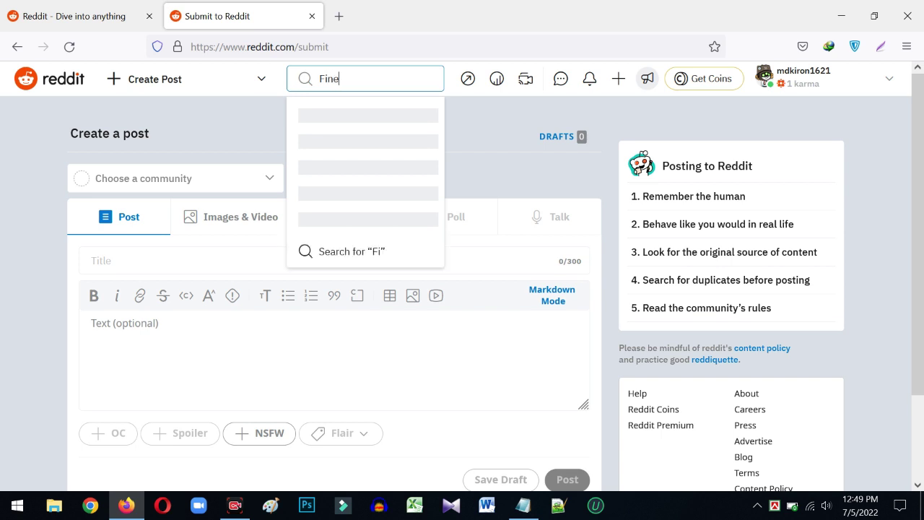
text(ss tips)
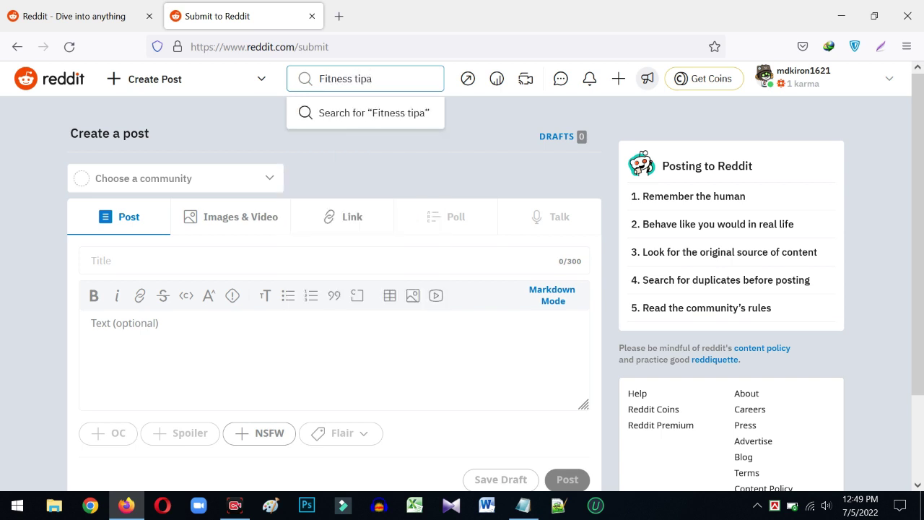
key(Return)
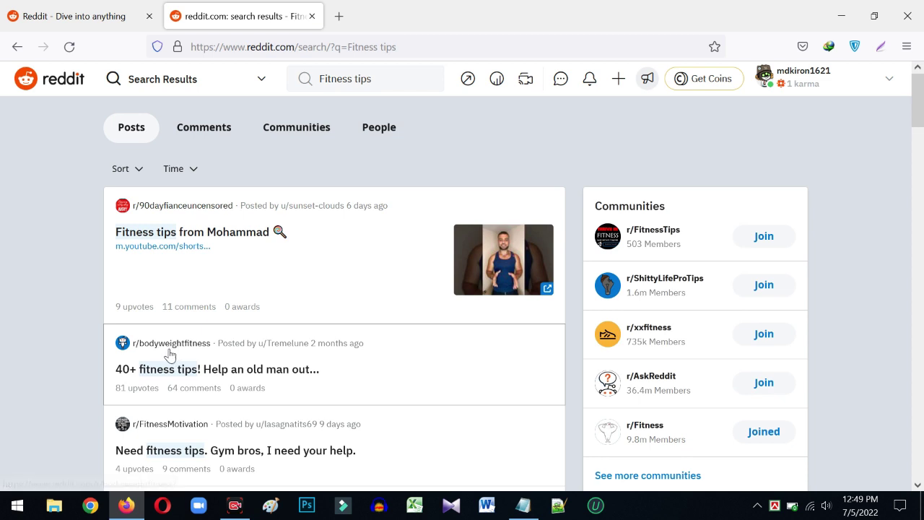
scroll(262, 249, down, 2)
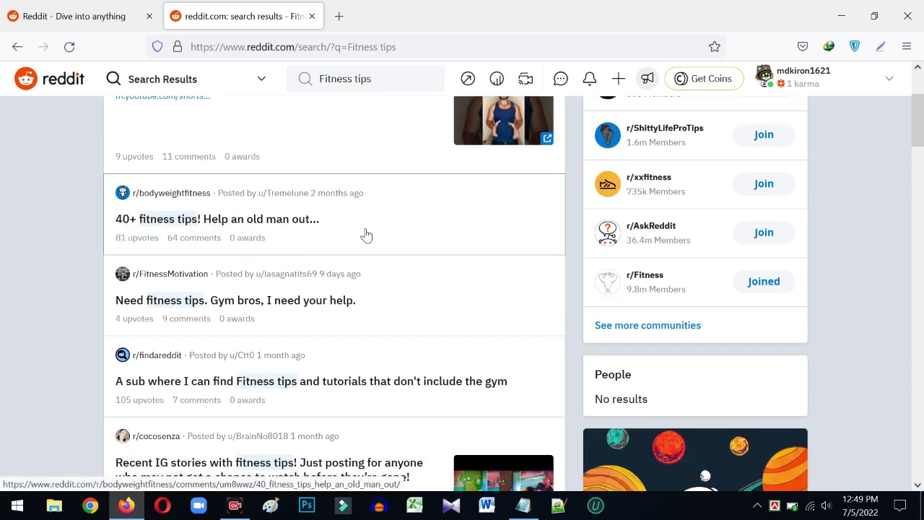
scroll(195, 249, down, 2)
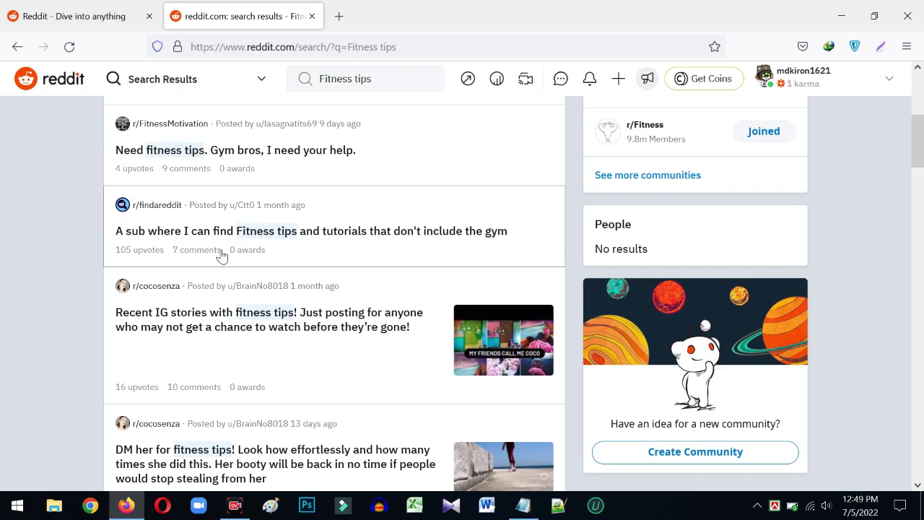
scroll(181, 208, down, 5)
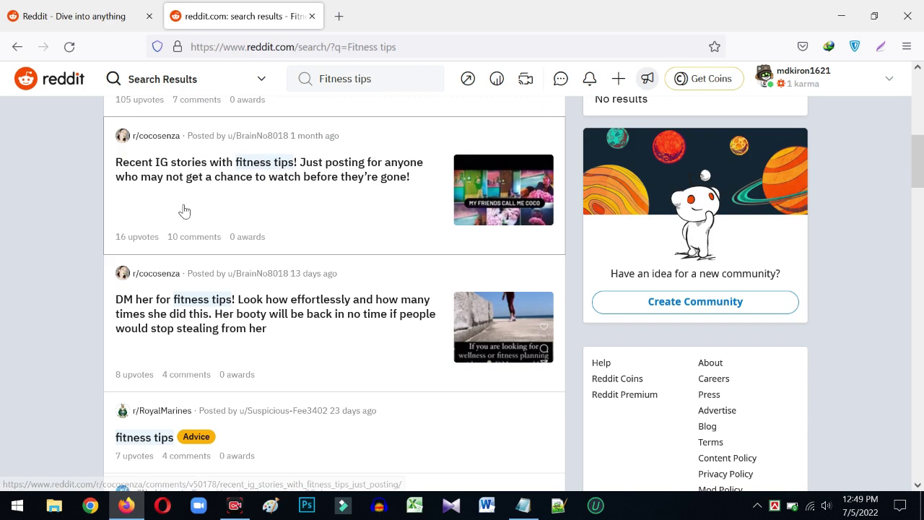
scroll(210, 294, down, 4)
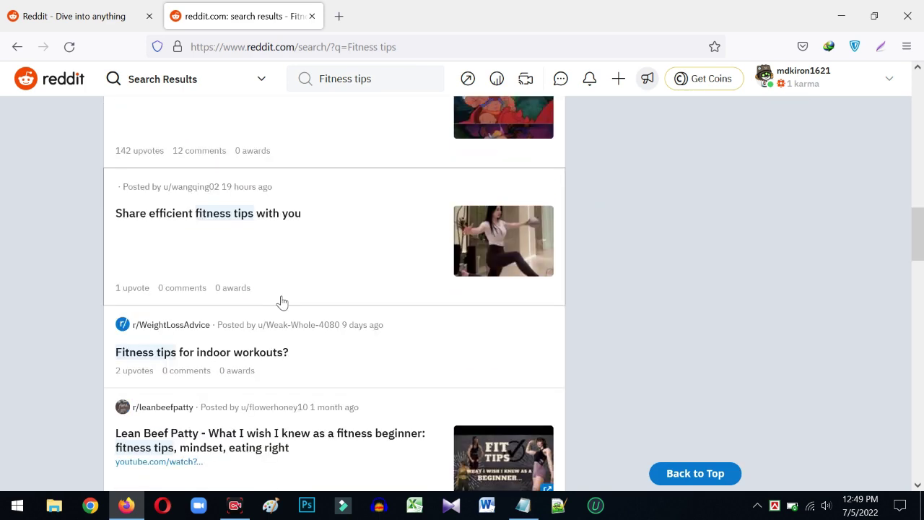
scroll(228, 299, up, 1)
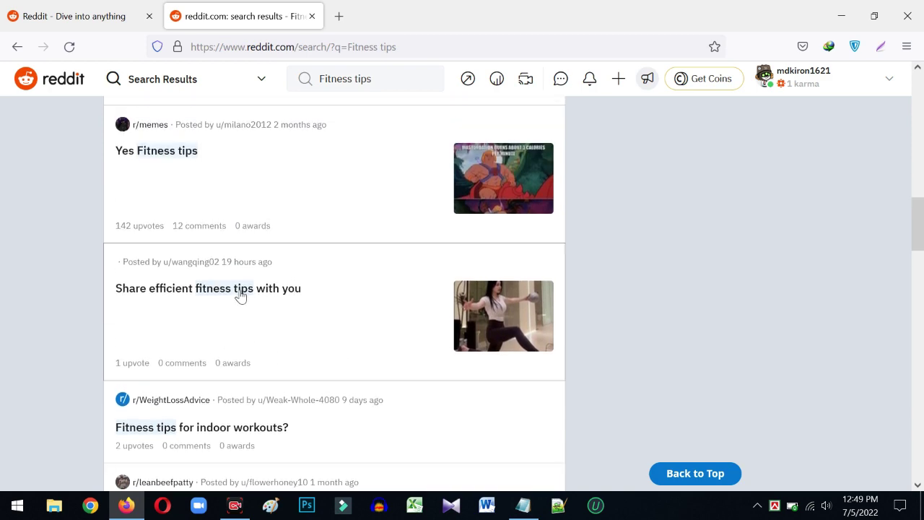
scroll(238, 254, up, 7)
scroll(240, 254, up, 3)
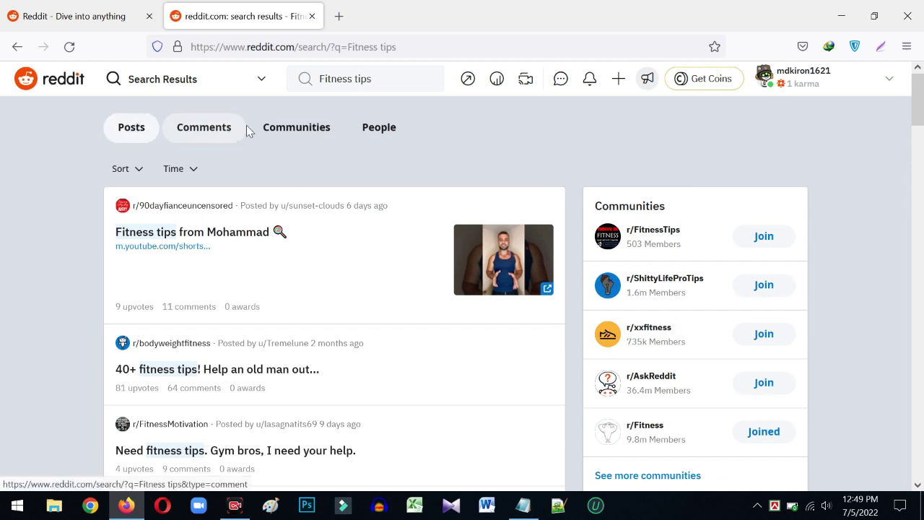
click(376, 130)
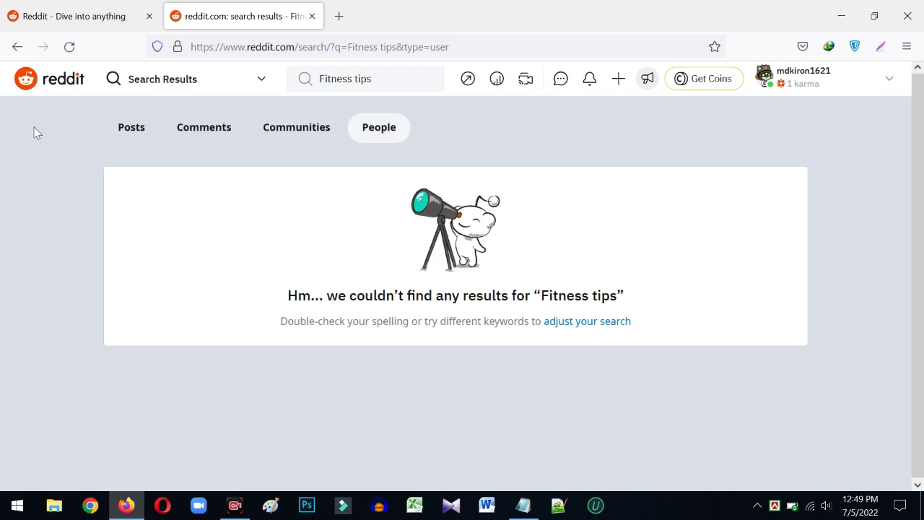
click(132, 127)
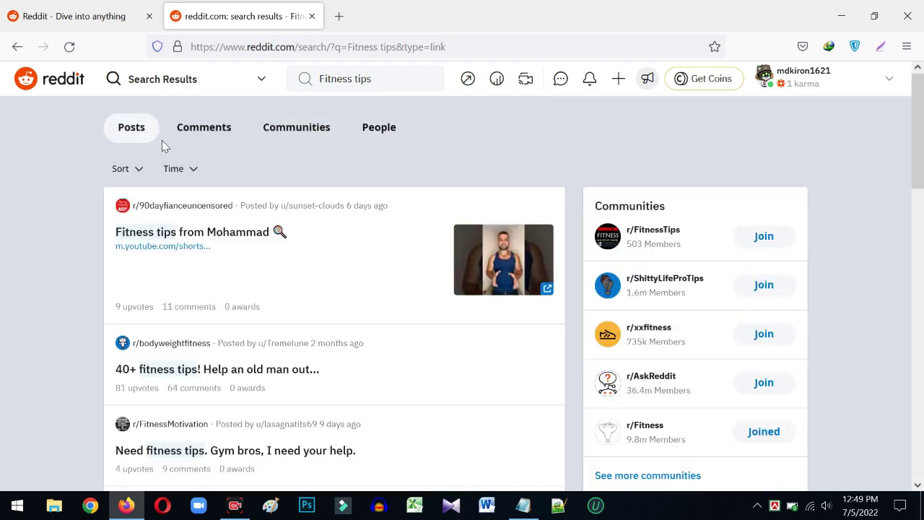
scroll(295, 262, down, 3)
scroll(649, 242, up, 3)
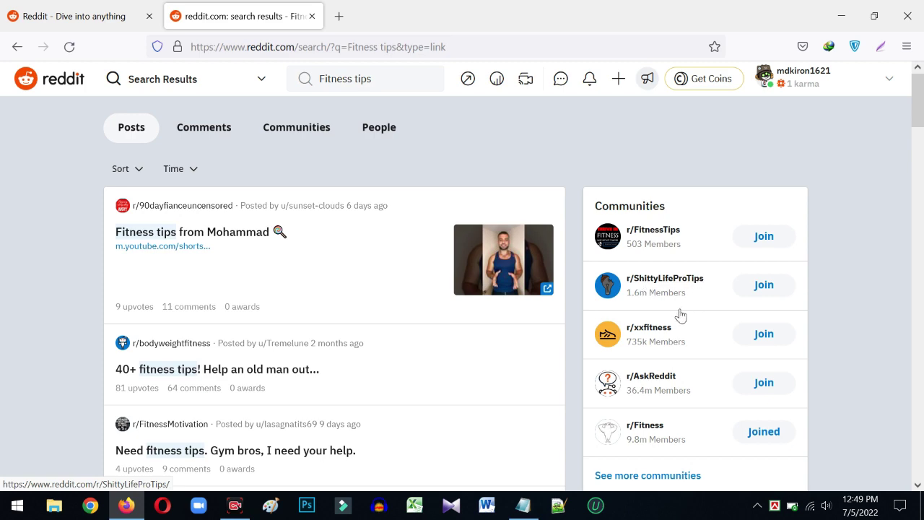
scroll(656, 371, down, 2)
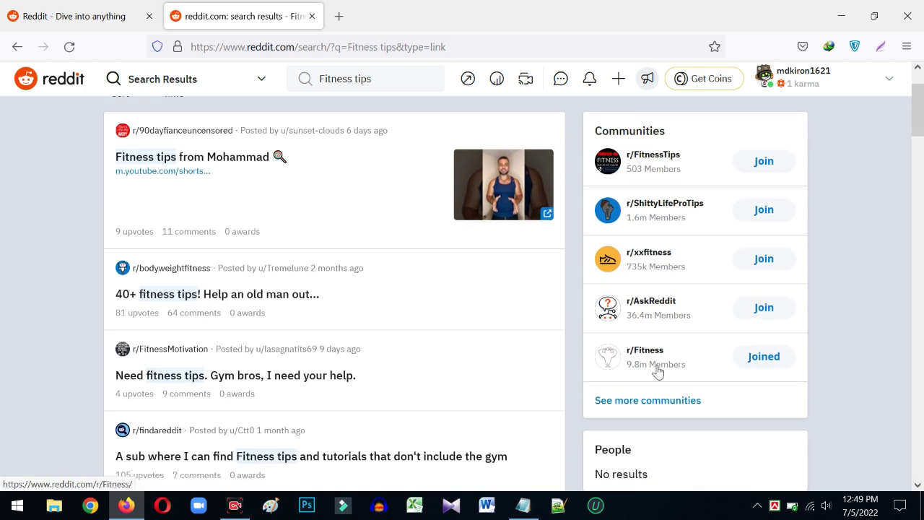
scroll(293, 293, down, 4)
scroll(217, 269, up, 2)
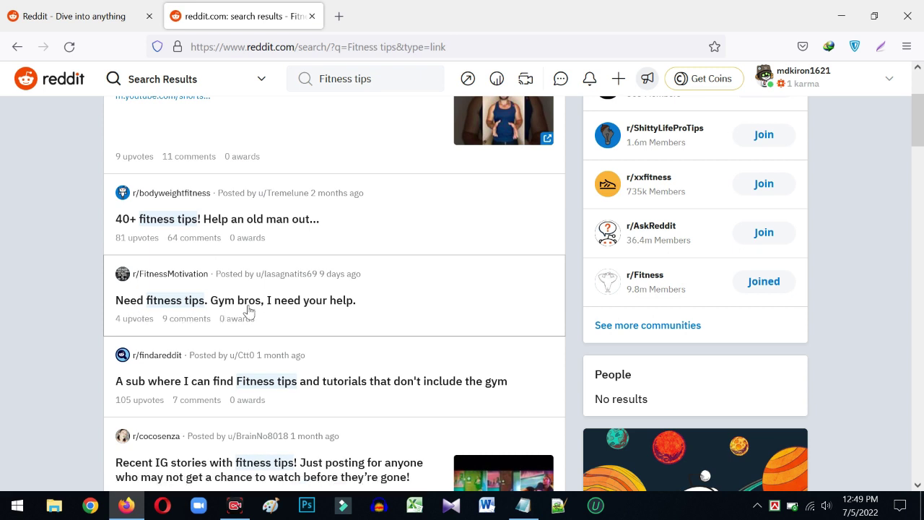
- Open the 'Need fitness tips. Gym bros, I need your help.' post and select its question text
click(289, 305)
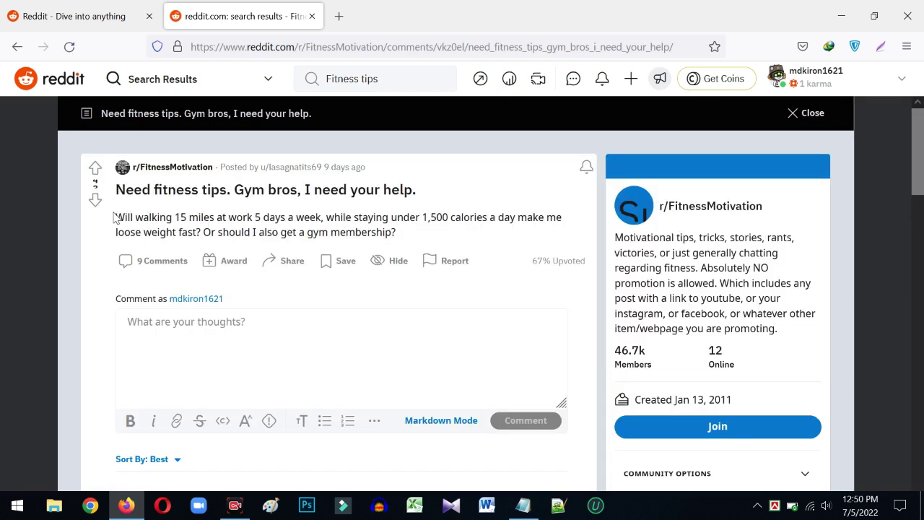
drag(115, 217, 405, 241)
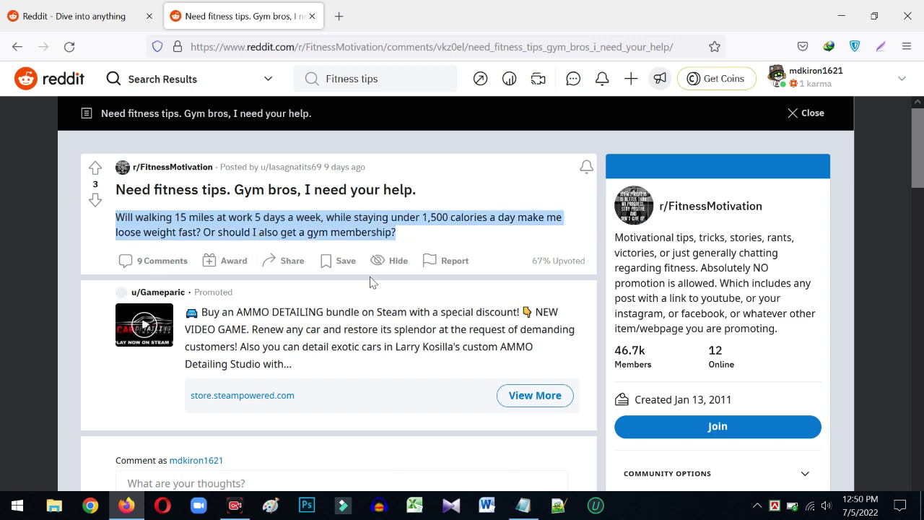
scroll(368, 285, down, 2)
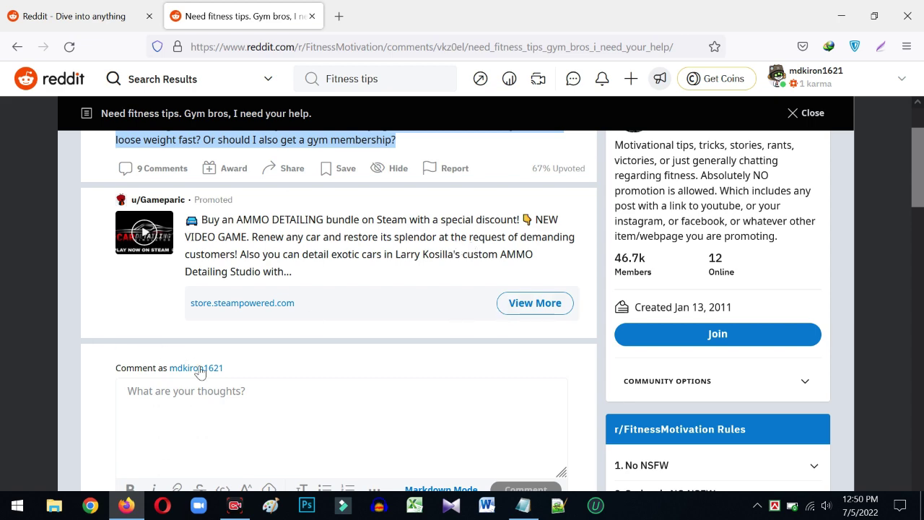
scroll(198, 361, down, 5)
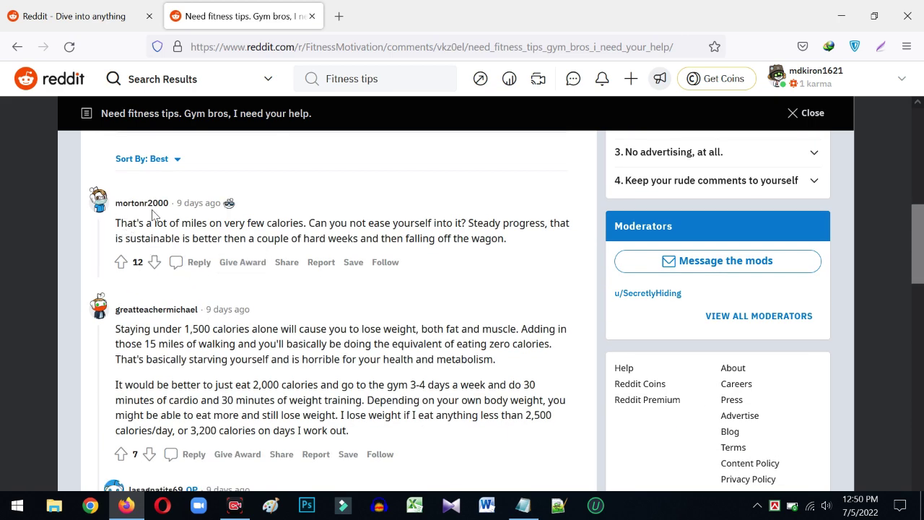
scroll(115, 210, up, 4)
- Place the cursor in the post's comment box
click(283, 296)
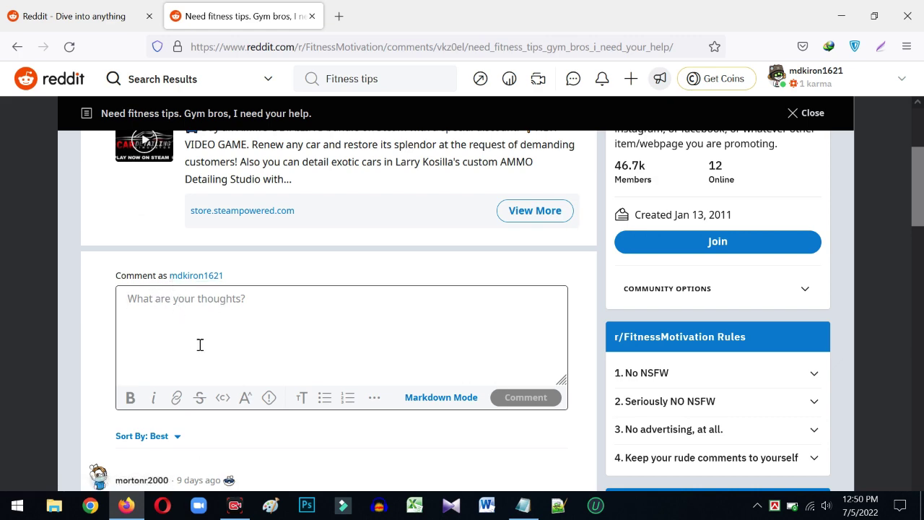
scroll(202, 350, up, 1)
scroll(202, 350, up, 1)
scroll(202, 350, down, 1)
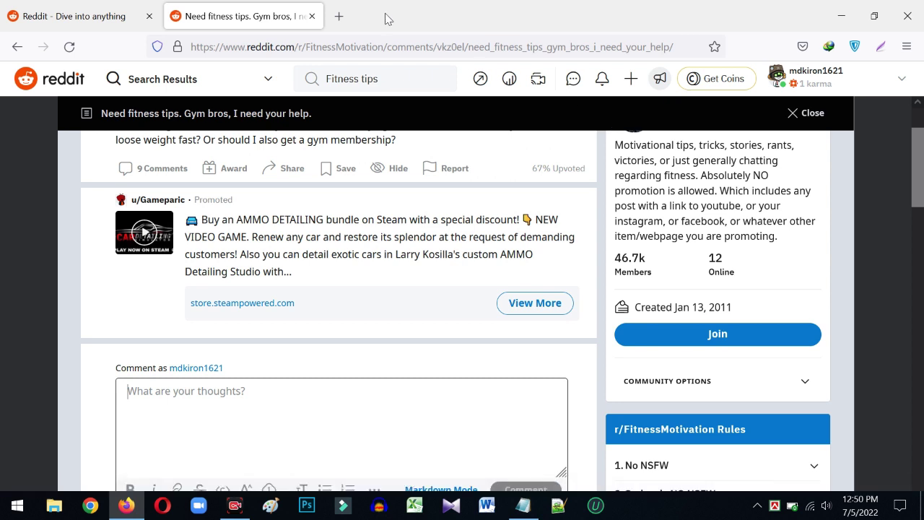
- In Chrome, open Google Sites from the Landing Page bookmarks folder
click(105, 503)
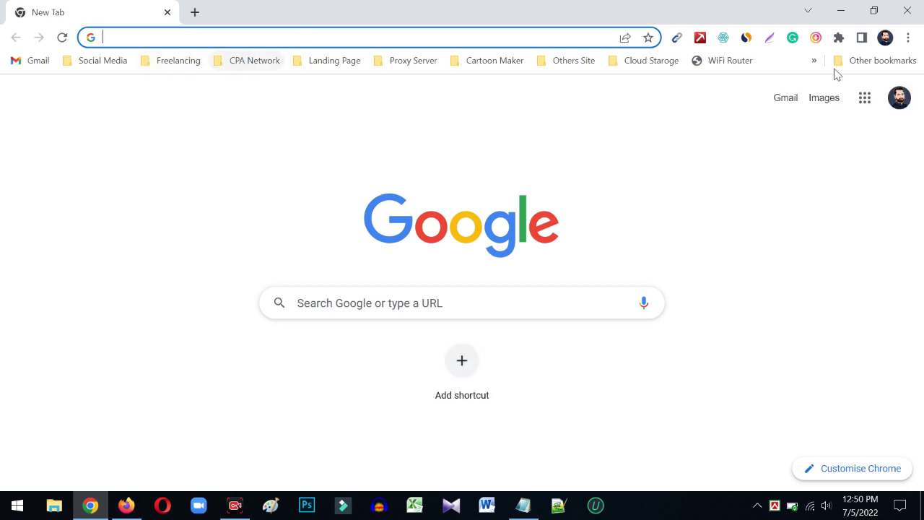
click(326, 64)
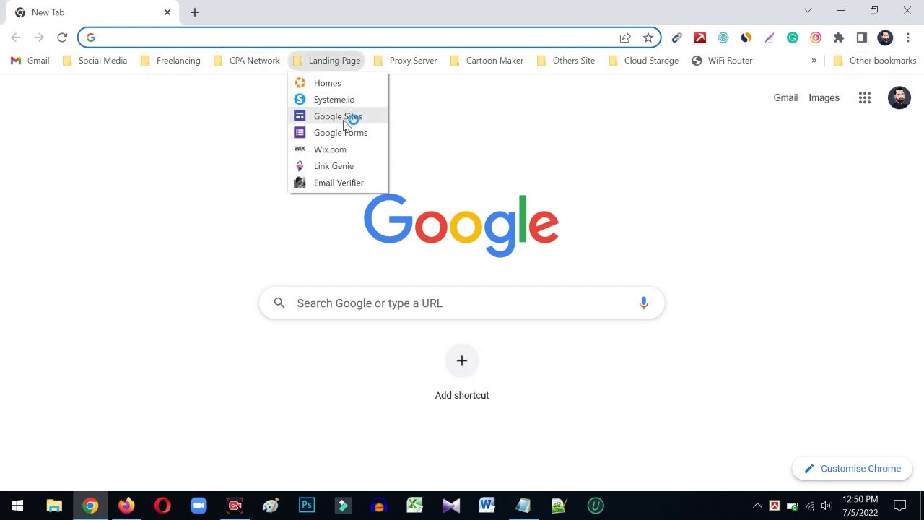
click(348, 120)
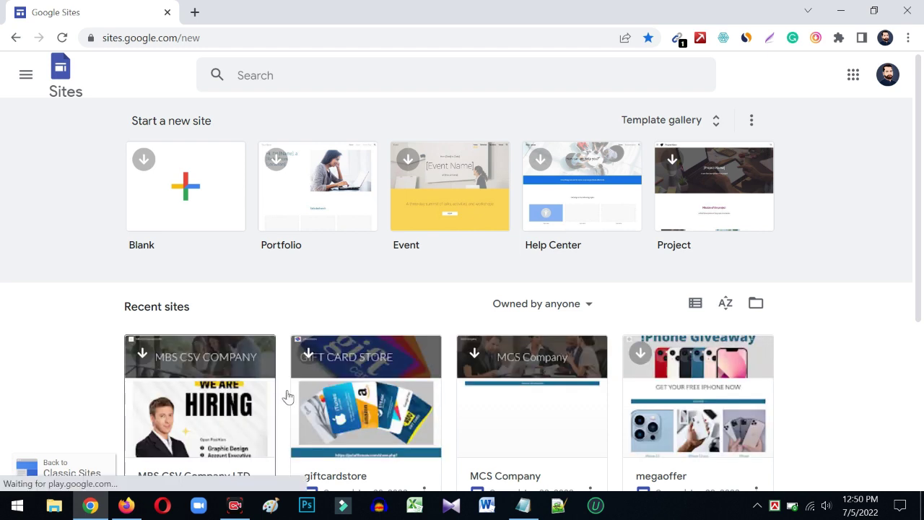
- Open the MCS Company site in a new tab from its card menu
scroll(478, 425, down, 4)
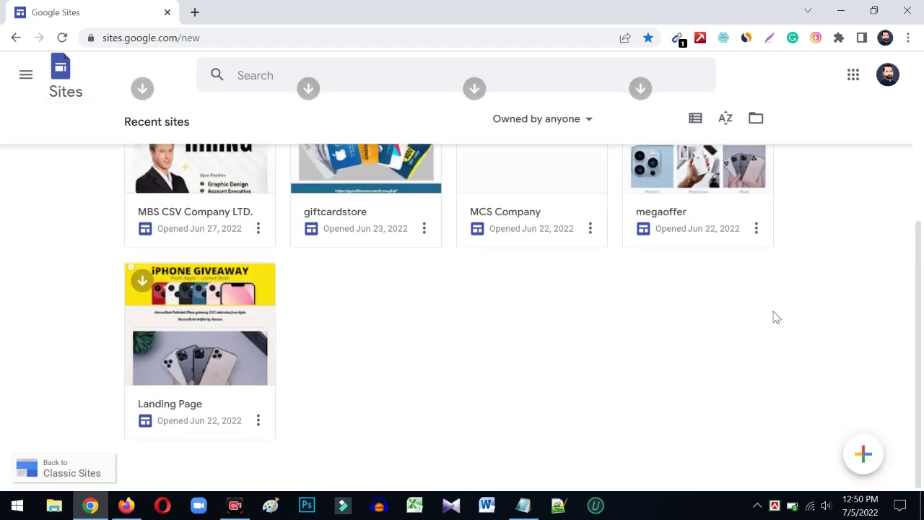
scroll(772, 315, up, 1)
click(591, 297)
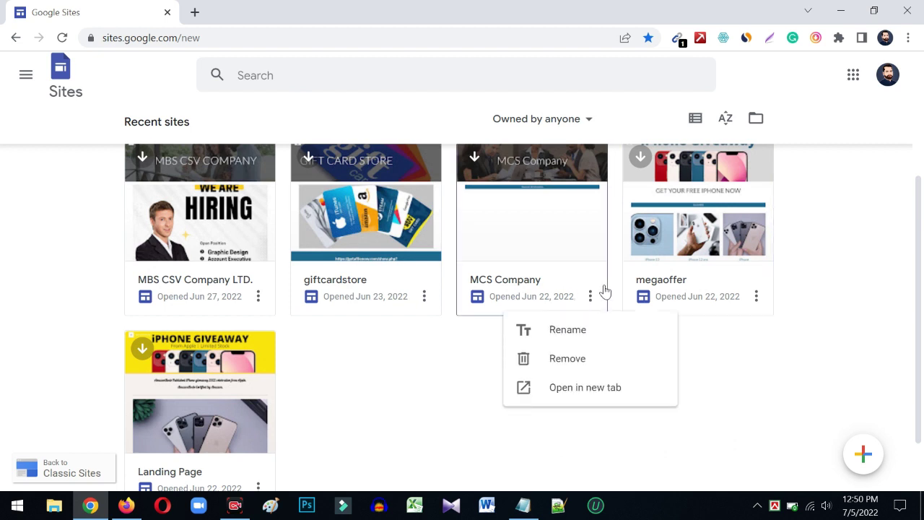
click(586, 388)
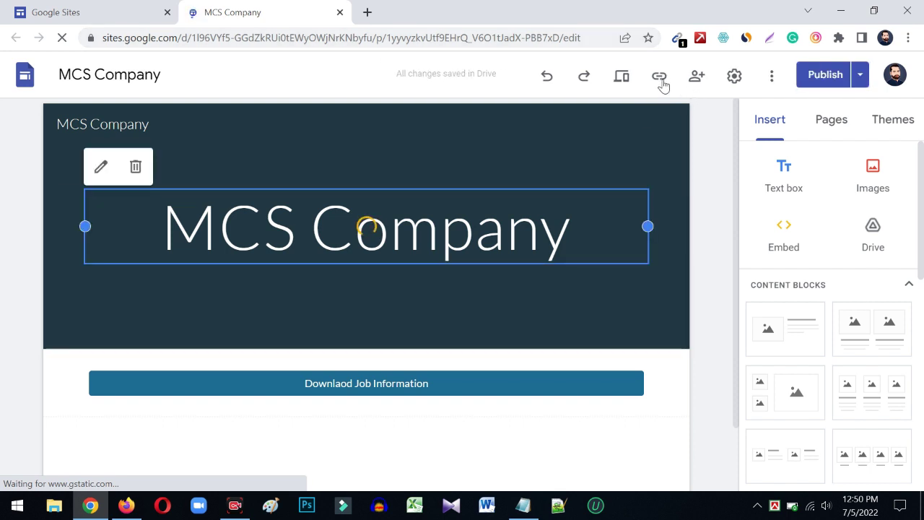
- Copy the MCS Company published link (sites.google.com/view/mcs-company/home) and minimize Chrome
click(659, 75)
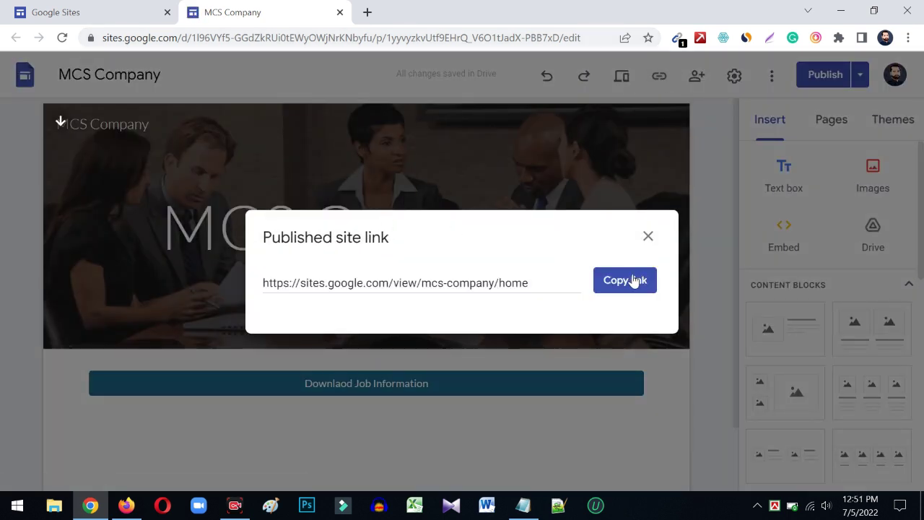
click(635, 280)
click(60, 11)
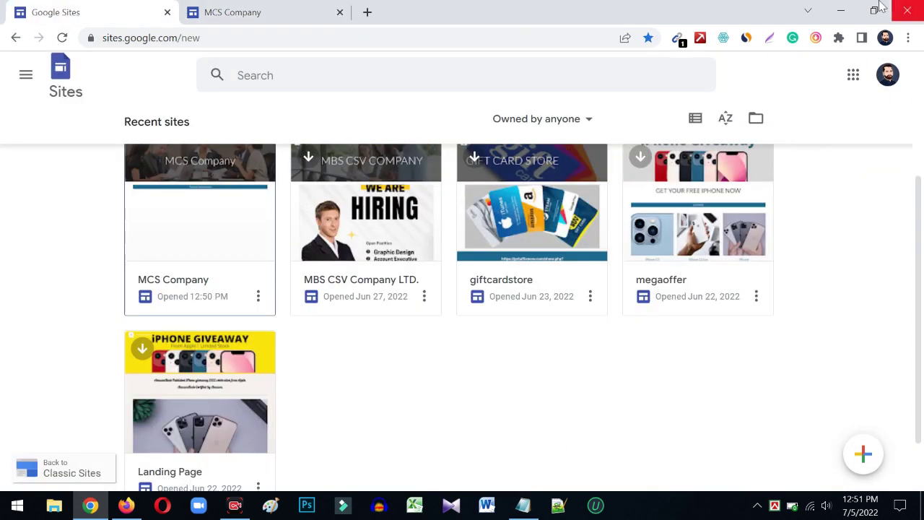
click(841, 10)
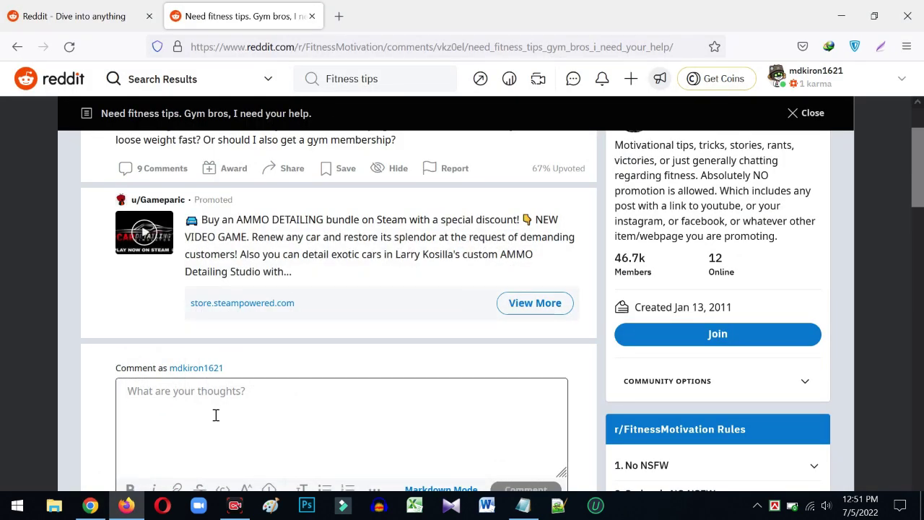
- Paste the Google Sites link below the existing notes in Notepad
scroll(215, 415, down, 1)
scroll(214, 299, up, 2)
scroll(301, 435, down, 2)
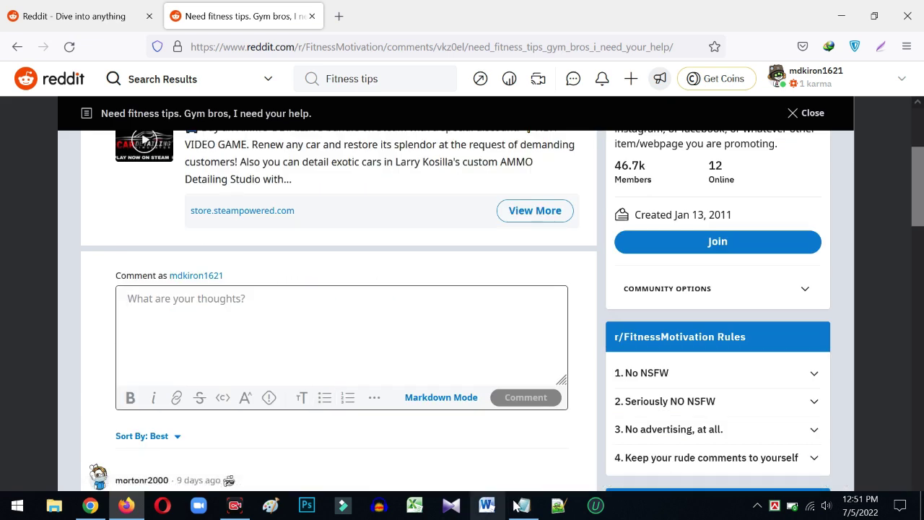
click(522, 506)
click(192, 184)
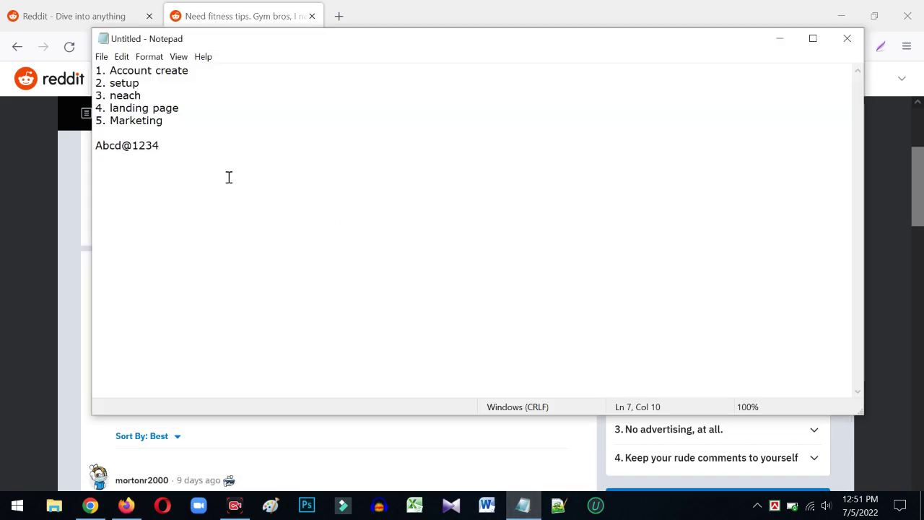
key(Return)
key(Return)
key(ctrl+v)
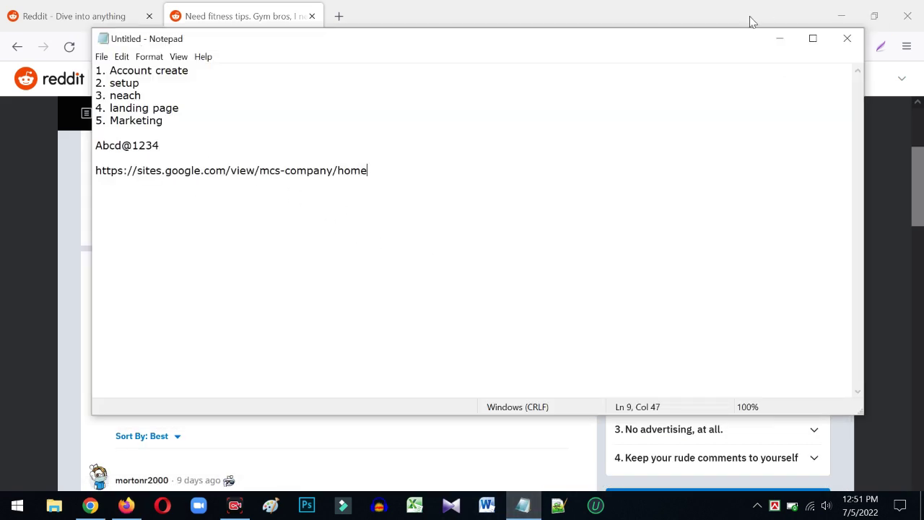
click(778, 38)
- Paste the post's question text into the Reddit comment box
scroll(228, 290, up, 2)
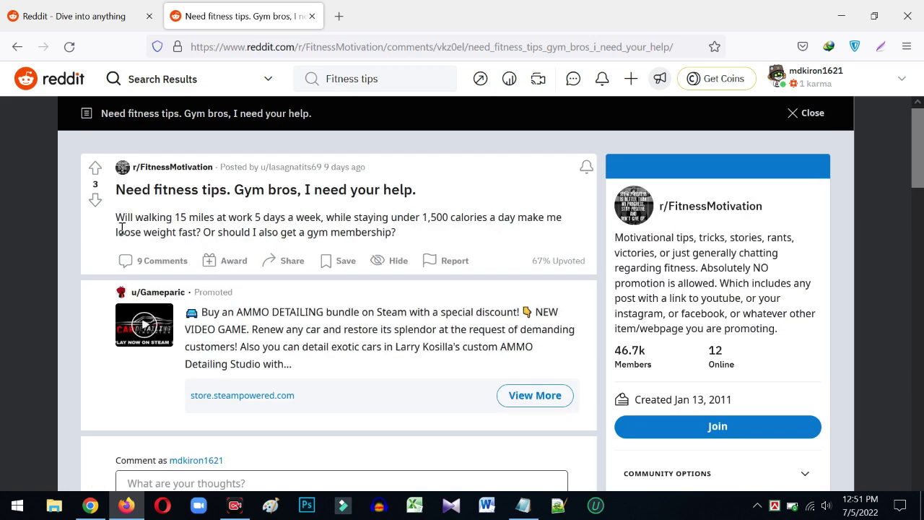
drag(398, 234, 120, 221)
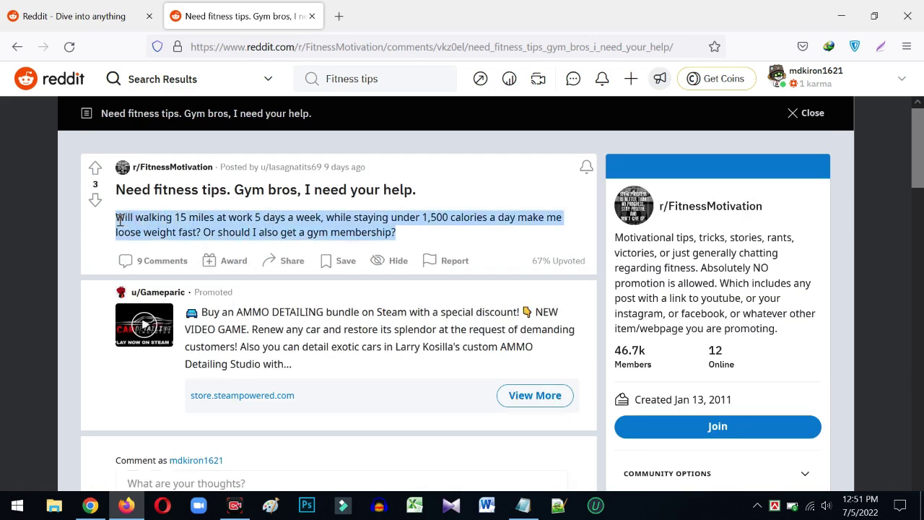
scroll(303, 261, down, 4)
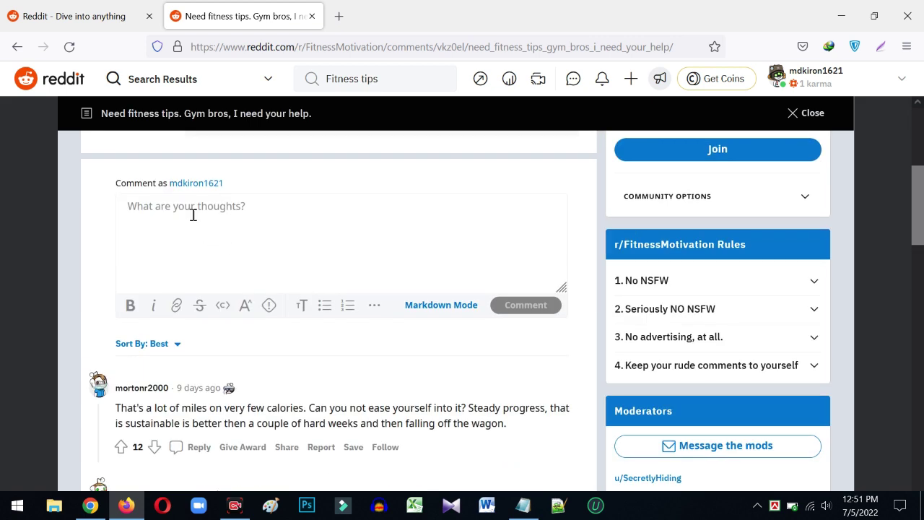
click(191, 210)
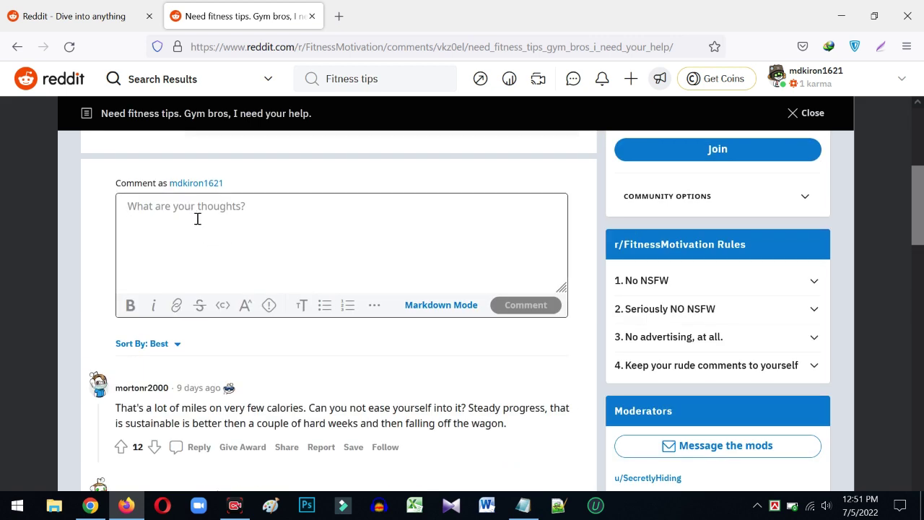
key(ctrl+v)
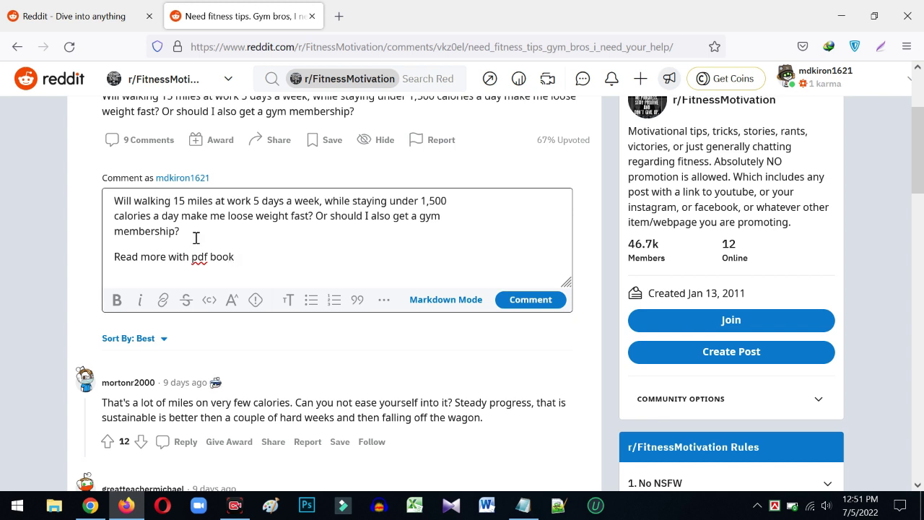
- Select the words 'Read more' in the comment's 'Read more with pdf book' line
drag(246, 254, 117, 259)
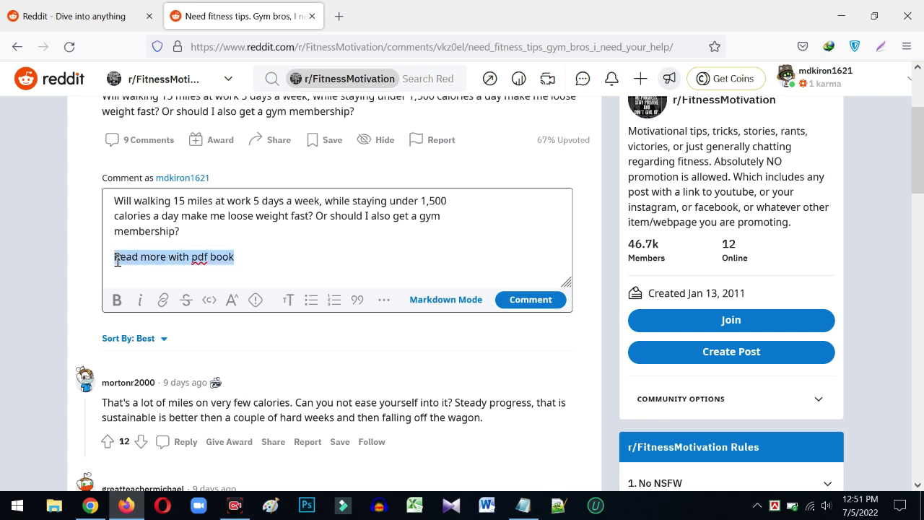
click(165, 256)
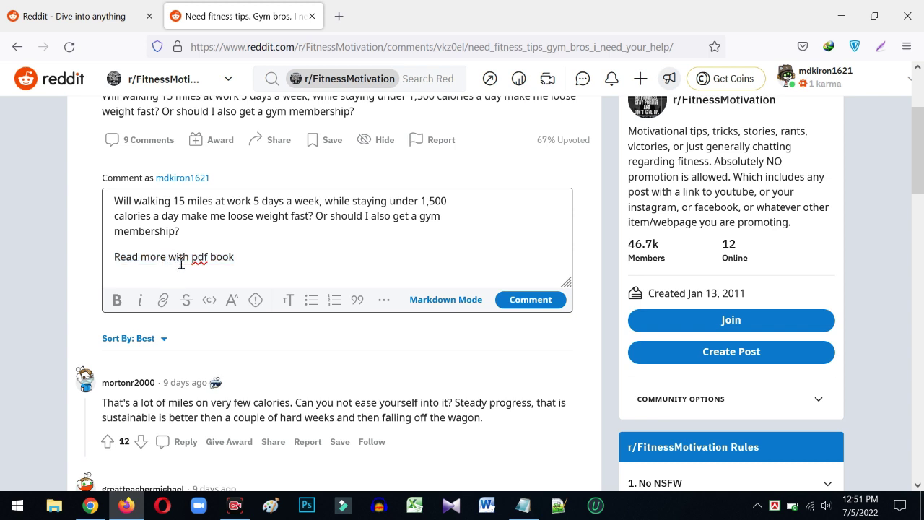
drag(165, 256, 114, 257)
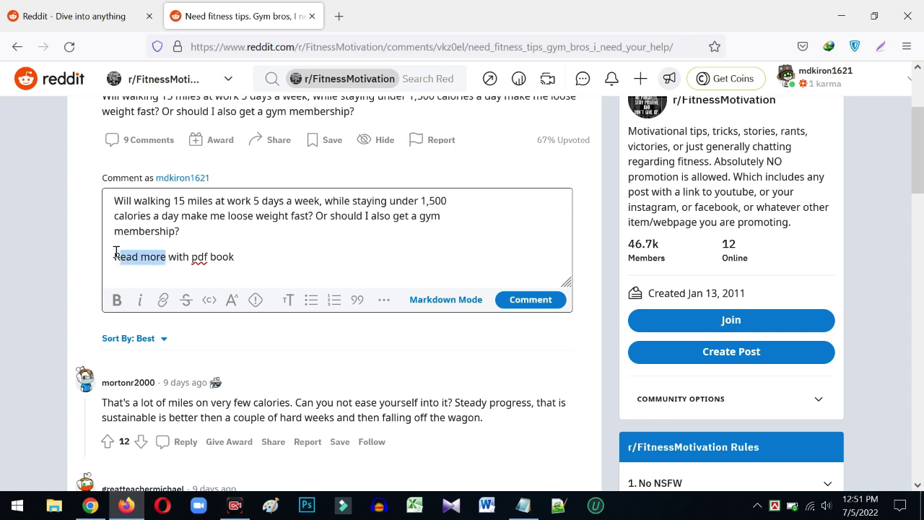
- Link 'Read more' to the MCS Company Google Sites URL and post the comment
click(163, 300)
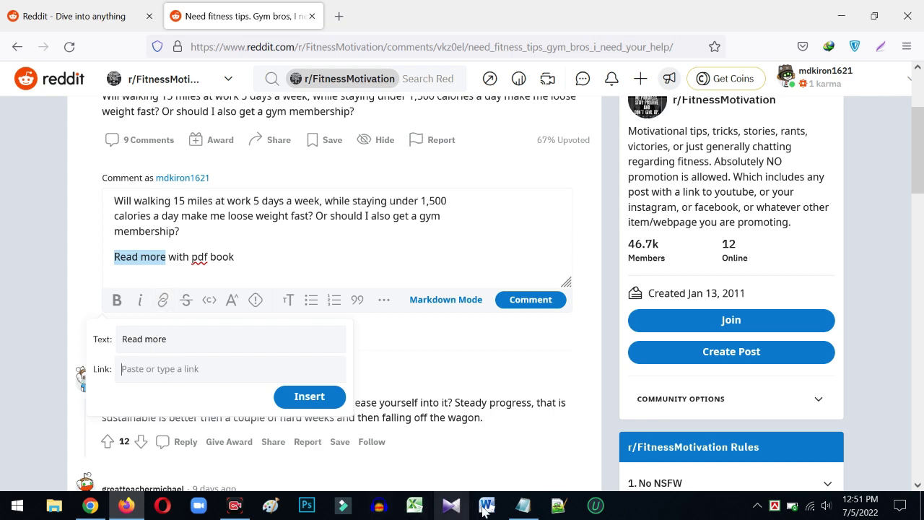
click(522, 505)
drag(378, 166, 137, 162)
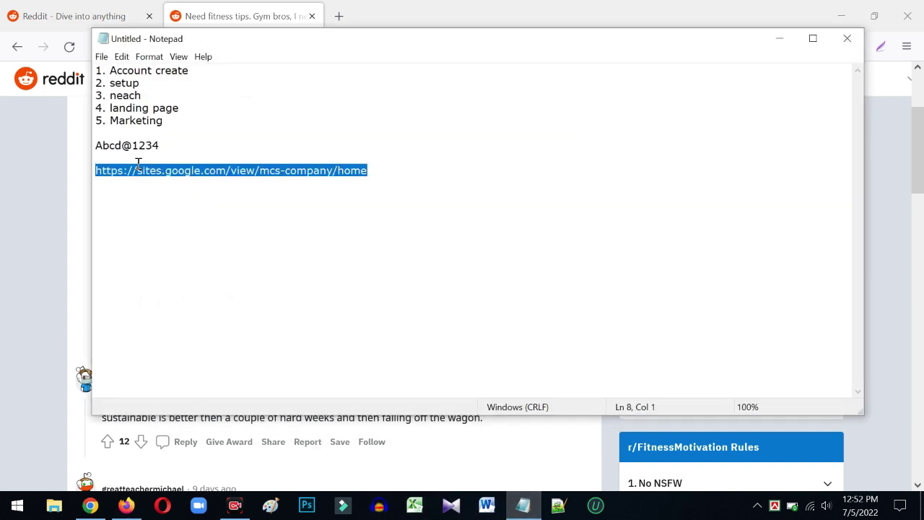
click(778, 38)
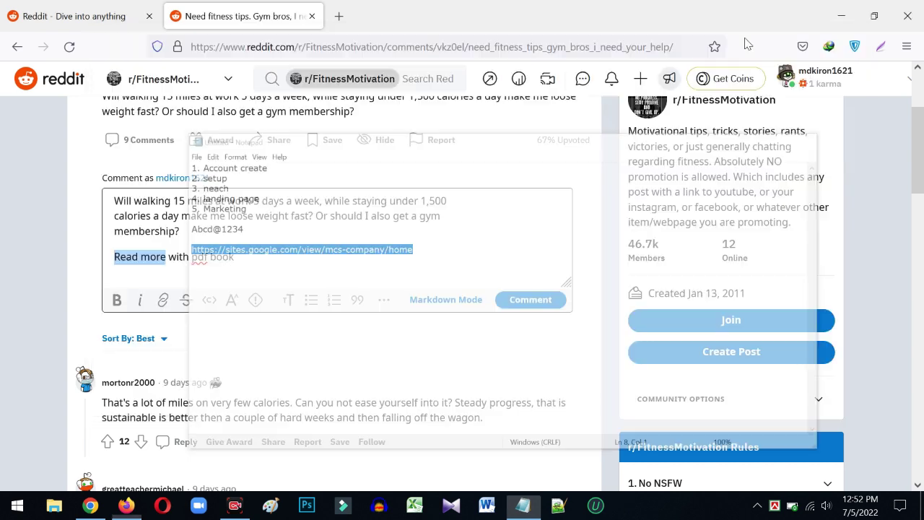
click(163, 299)
key(ctrl+v)
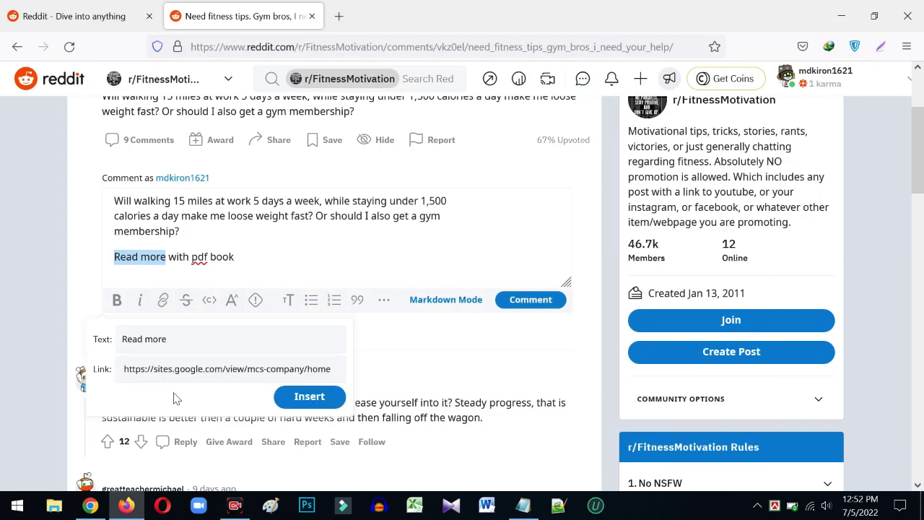
click(309, 396)
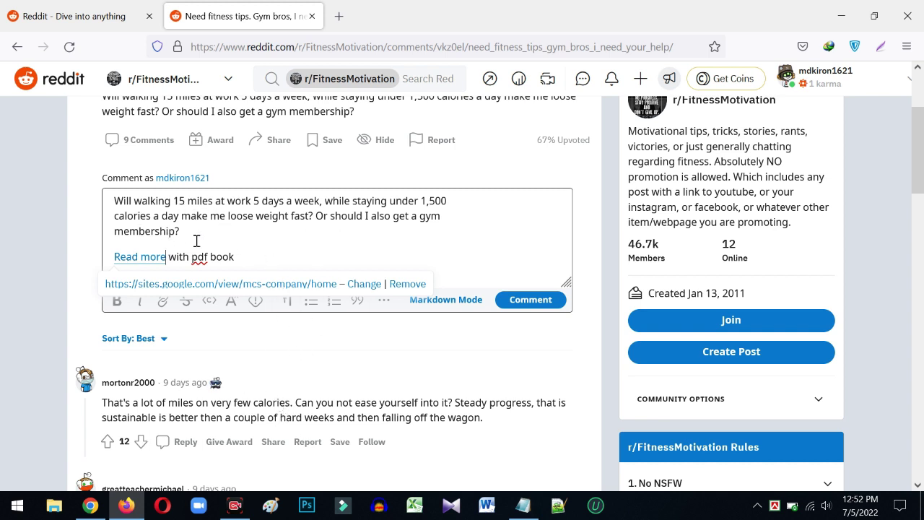
click(518, 302)
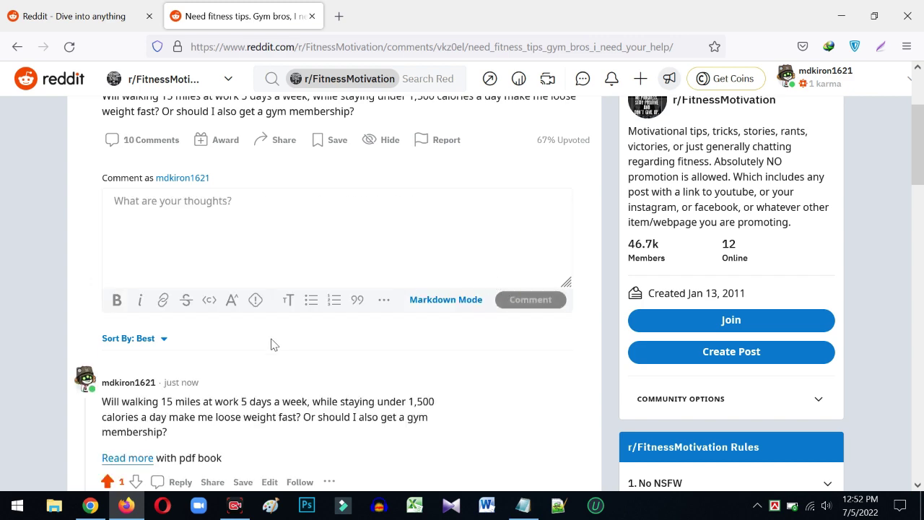
- Scroll past the new comment and open an empty reply box under the next comment
scroll(271, 344, down, 2)
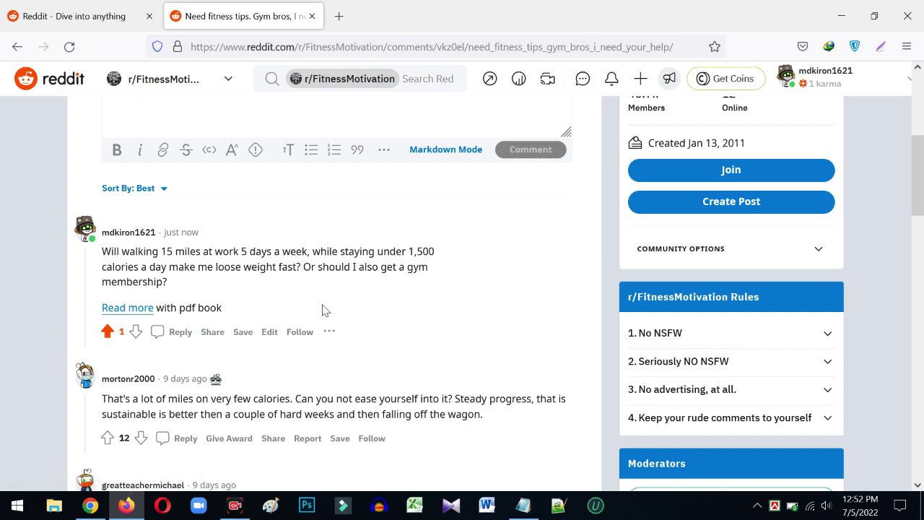
scroll(325, 306, down, 2)
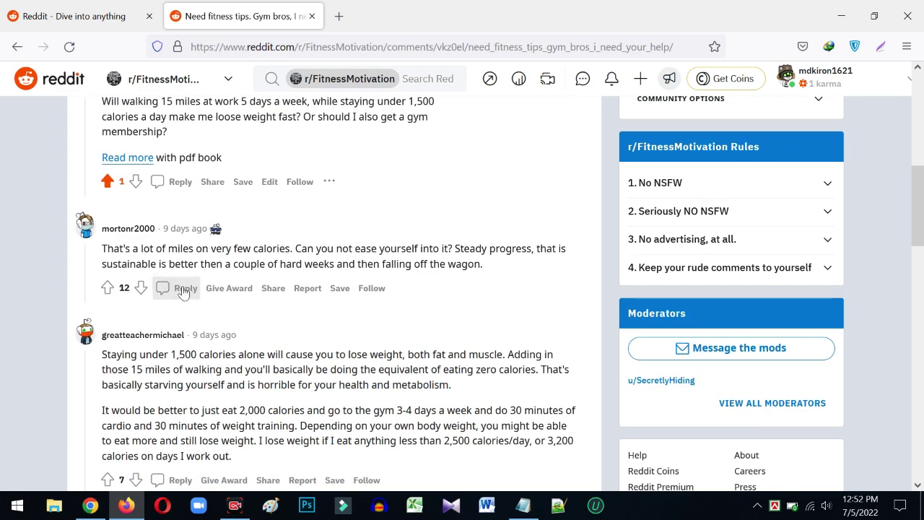
click(182, 288)
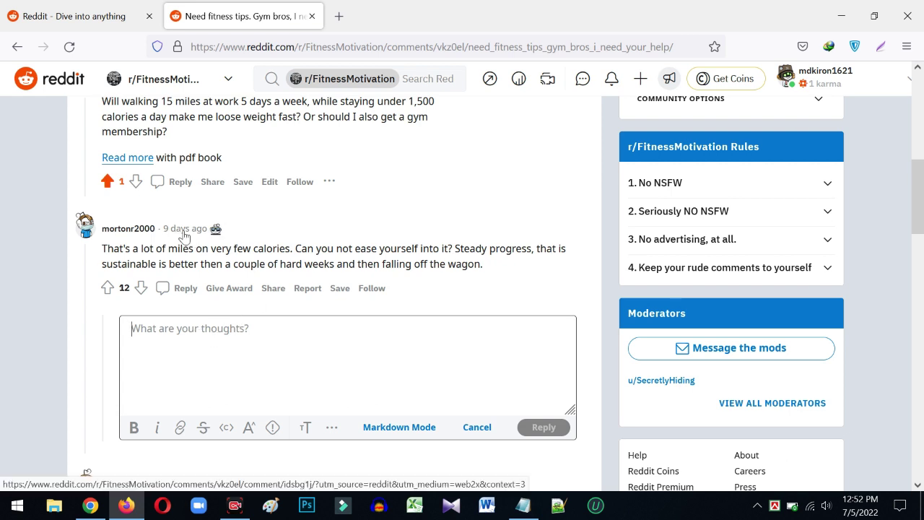
- Read down the replies, selecting the calorie calculator URL and the following comment's text
scroll(218, 252, down, 4)
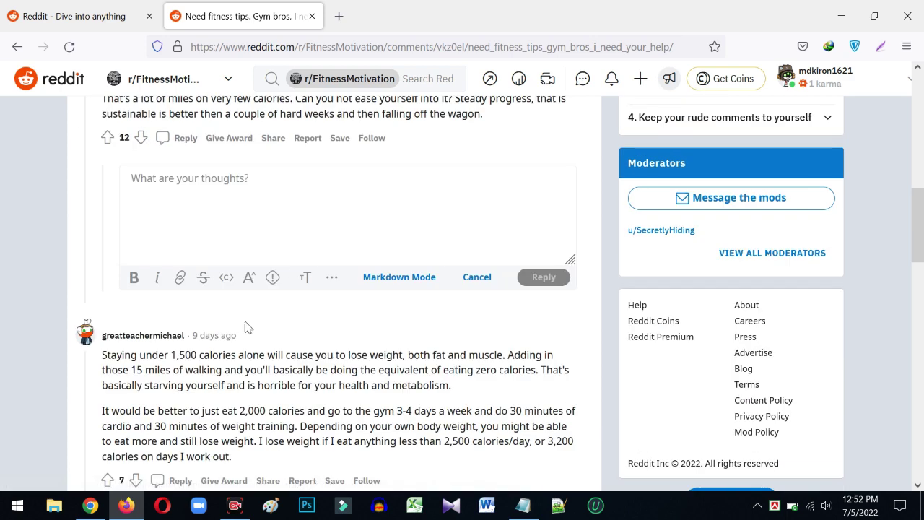
drag(240, 186, 189, 182)
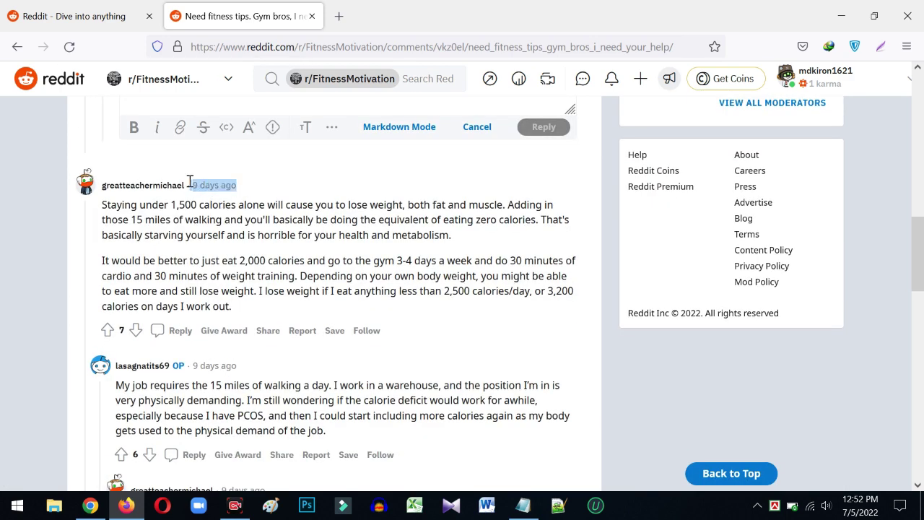
scroll(244, 306, down, 1)
scroll(243, 306, down, 2)
drag(236, 215, 197, 214)
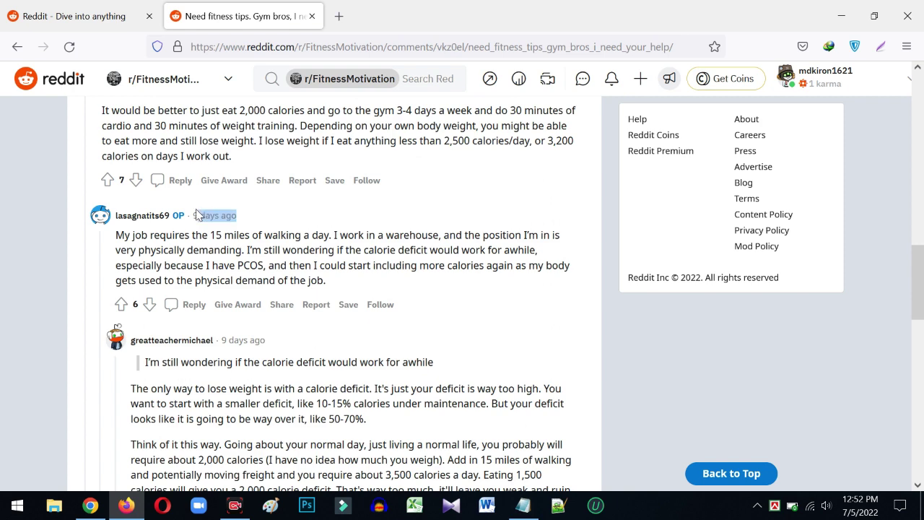
scroll(270, 308, down, 1)
scroll(274, 309, down, 2)
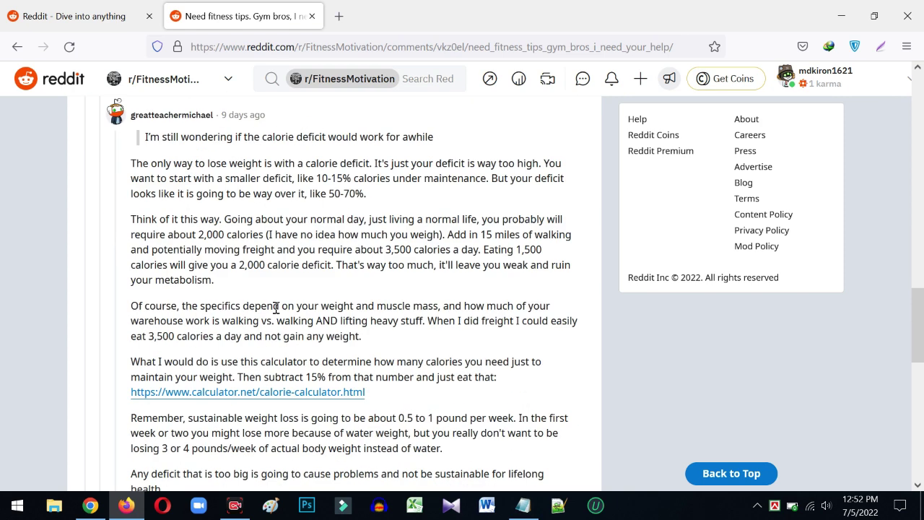
scroll(278, 300, down, 2)
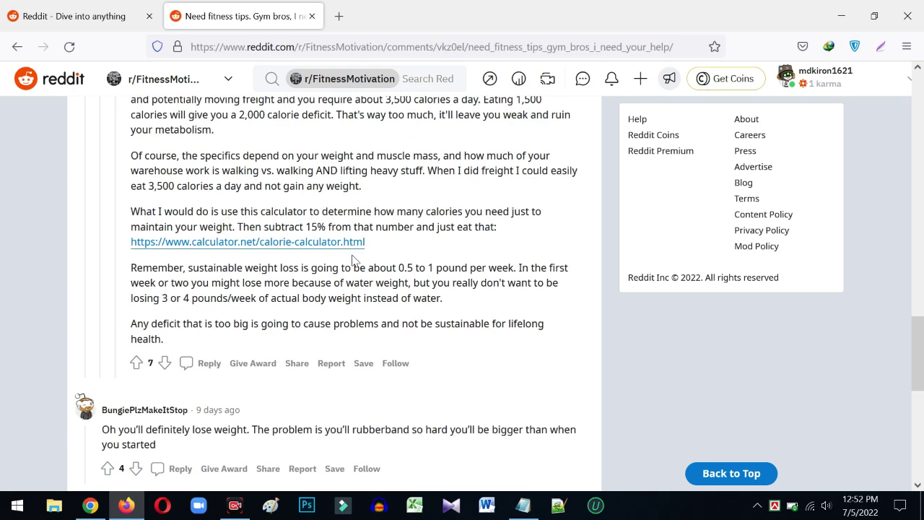
drag(372, 246, 136, 243)
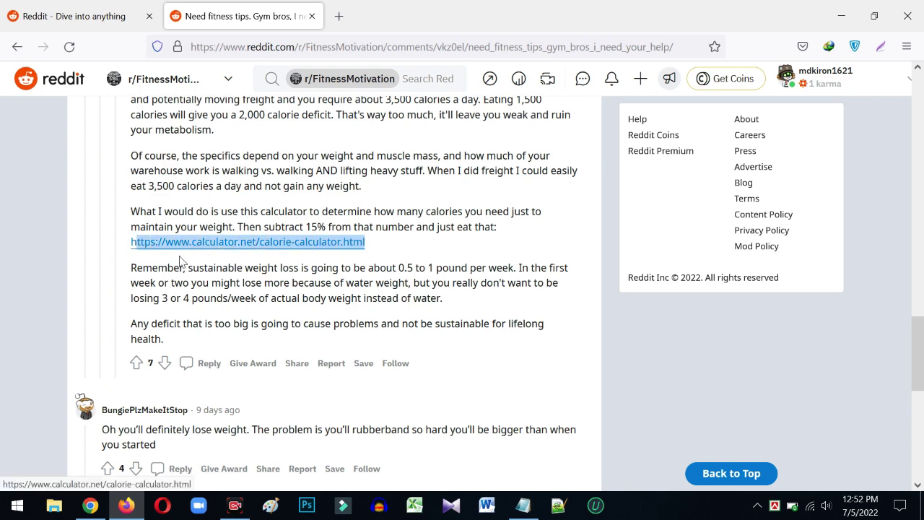
scroll(206, 239, down, 2)
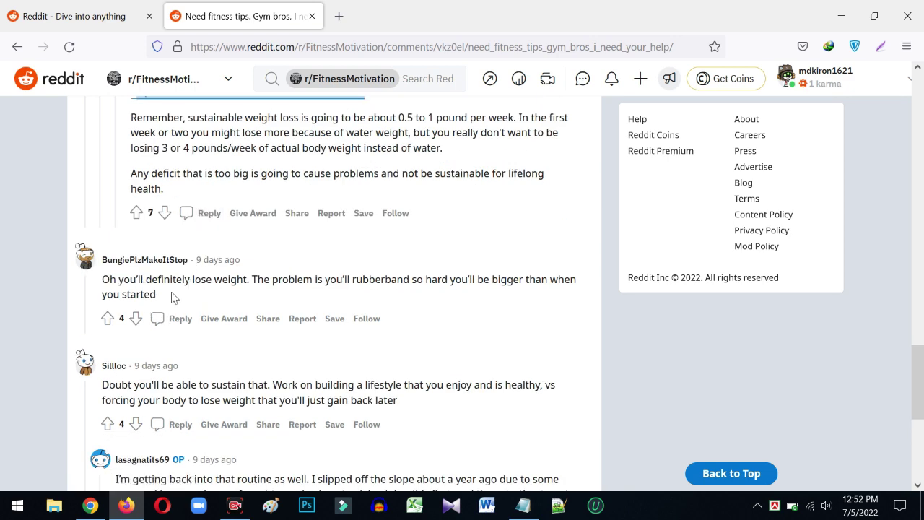
drag(171, 298, 99, 287)
- Scroll further through the thread, then back up toward the top of the post
scroll(225, 355, down, 2)
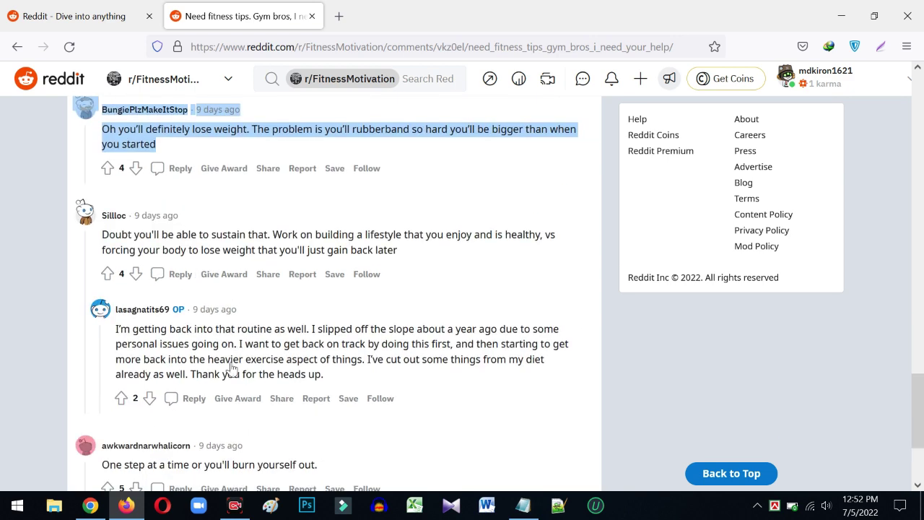
scroll(232, 368, down, 1)
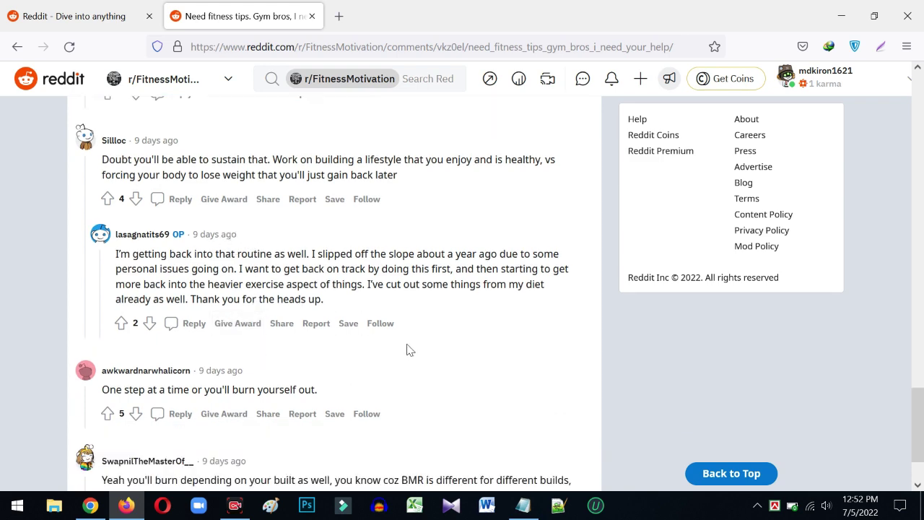
scroll(167, 213, down, 1)
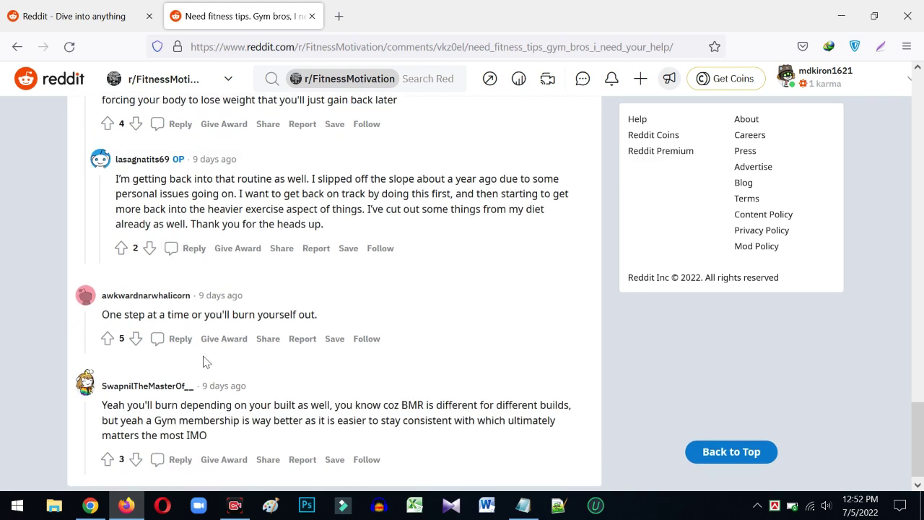
scroll(239, 344, up, 10)
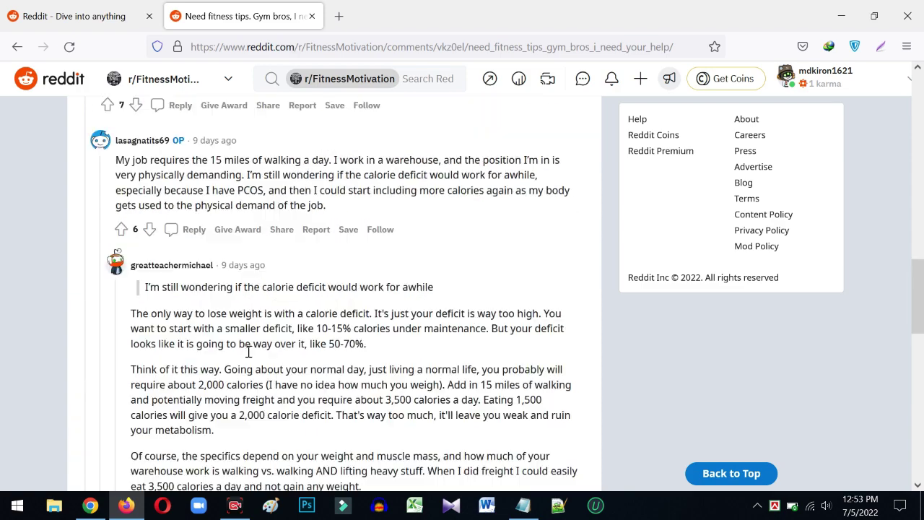
scroll(248, 352, up, 15)
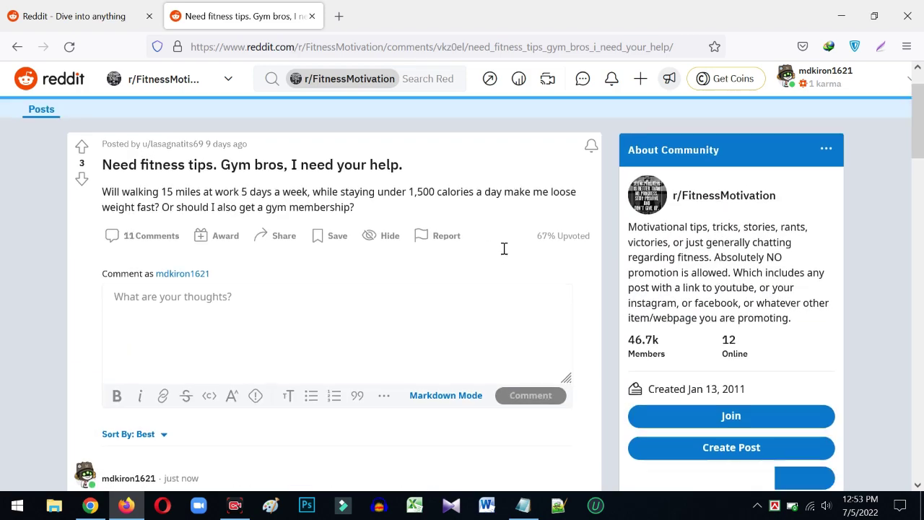
scroll(518, 251, down, 1)
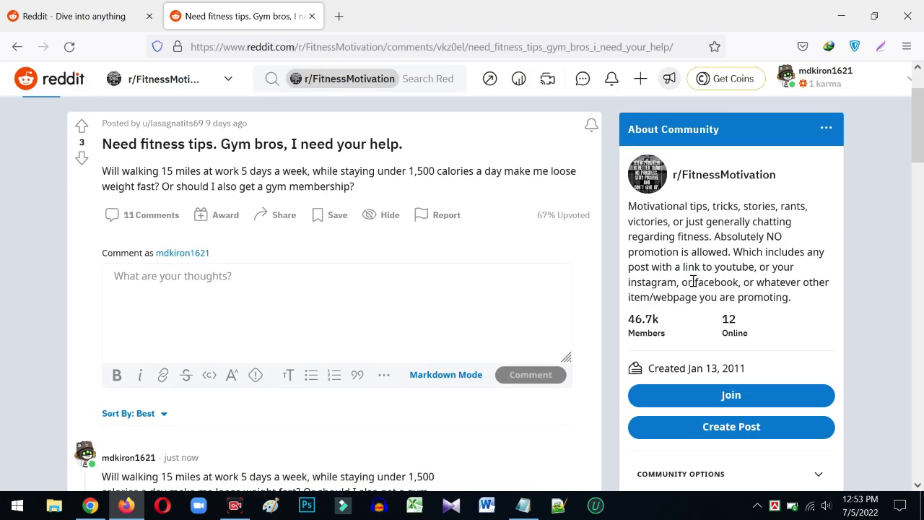
scroll(668, 237, up, 1)
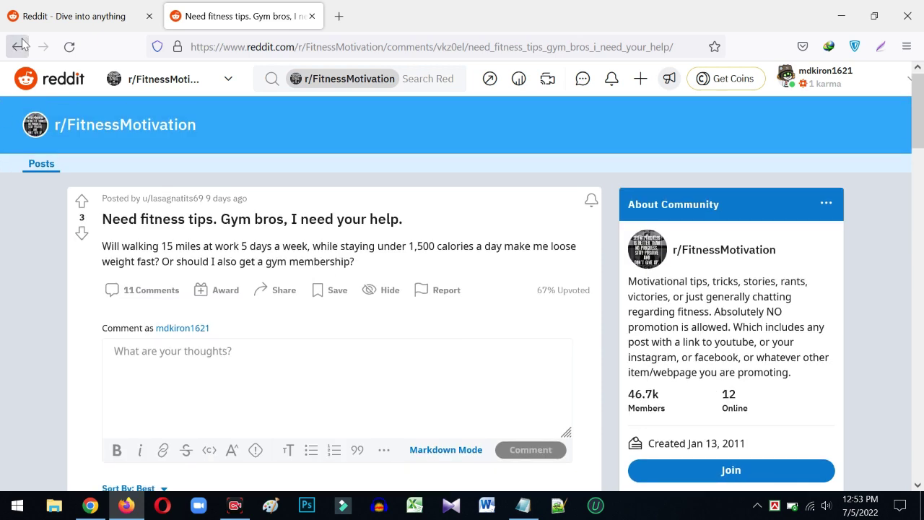
- Go back to the Fitness tips search results, switch to Communities, and join r/FitnessTips
click(17, 46)
scroll(693, 238, up, 2)
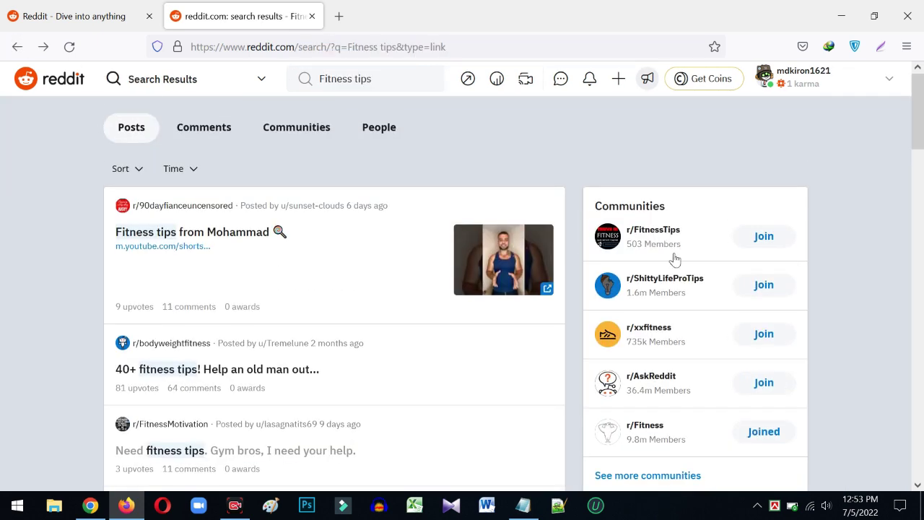
drag(593, 206, 665, 206)
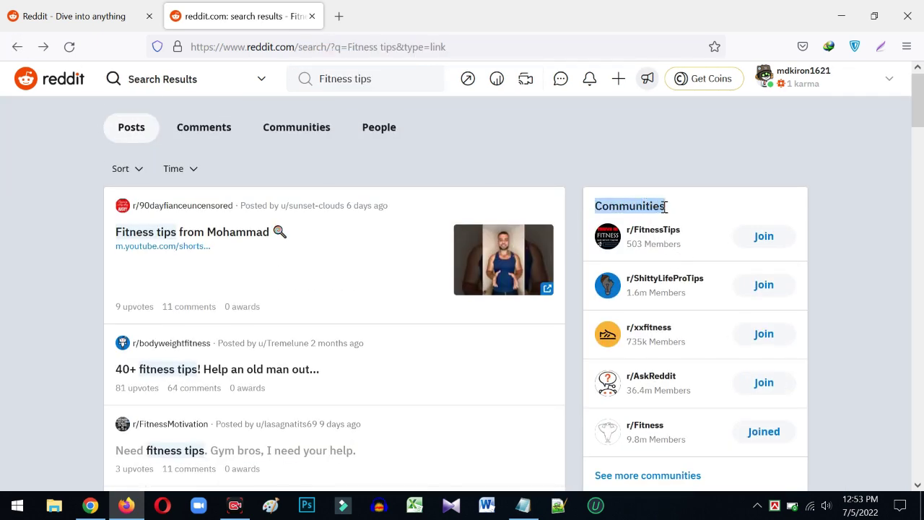
click(322, 130)
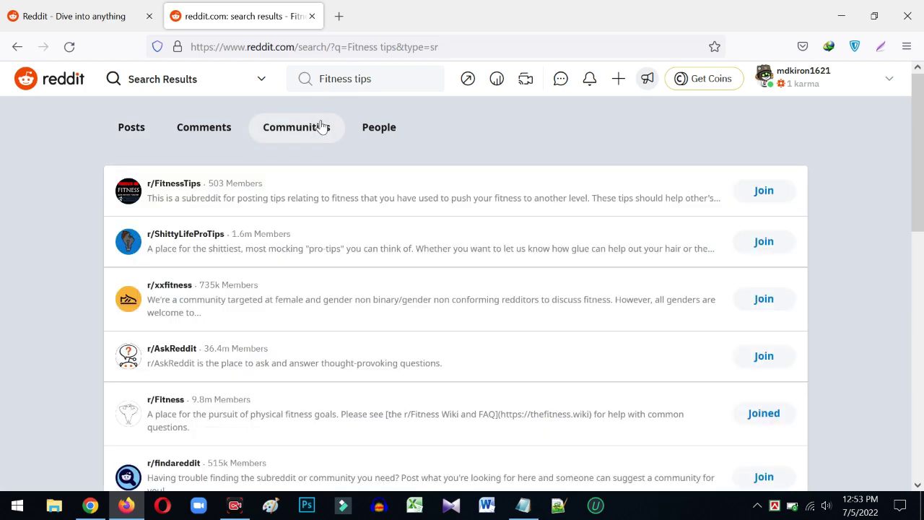
scroll(423, 262, down, 8)
scroll(452, 264, up, 5)
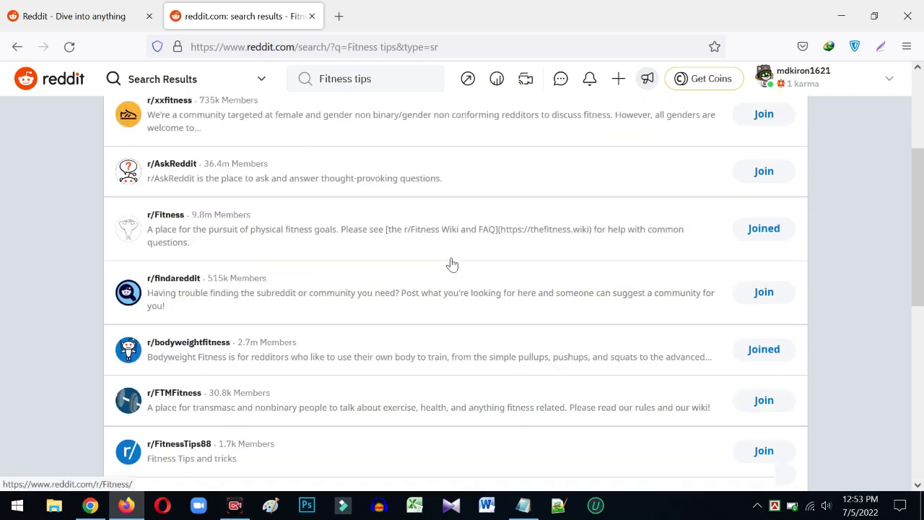
scroll(452, 264, up, 3)
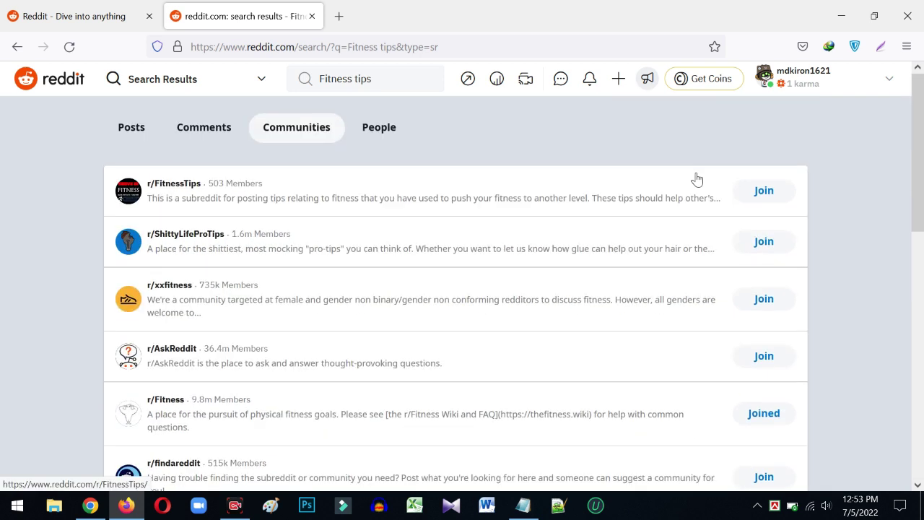
click(758, 197)
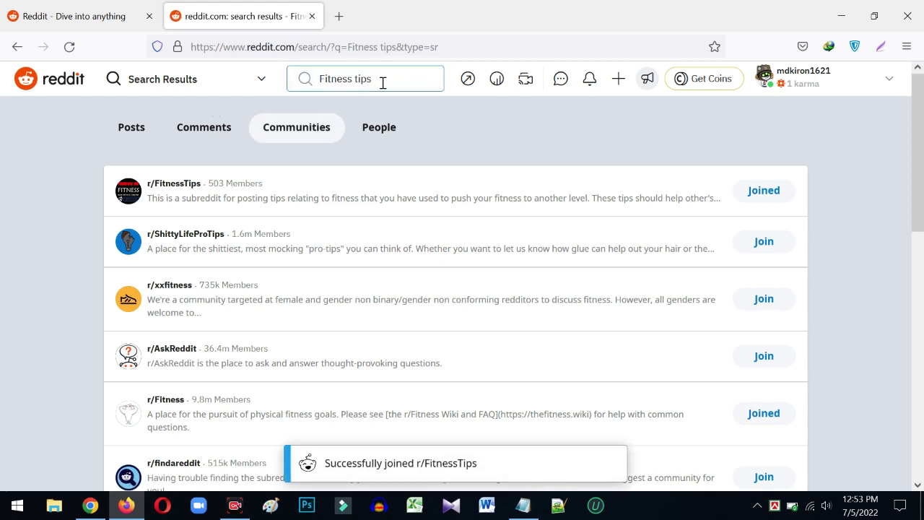
drag(382, 81, 271, 75)
- Search Reddit for 'Make money online' and show only community results
key(BackSpace)
text(Ma)
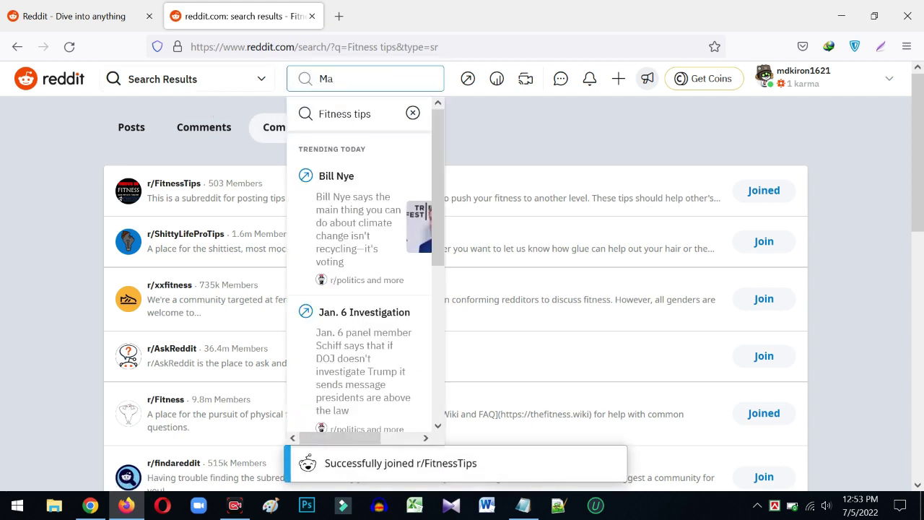
text(ke moneyt )
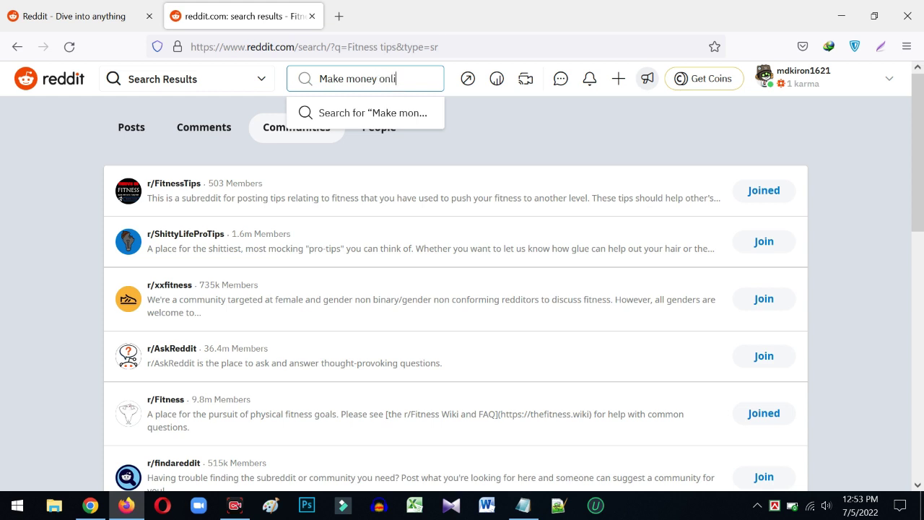
text(online)
key(Return)
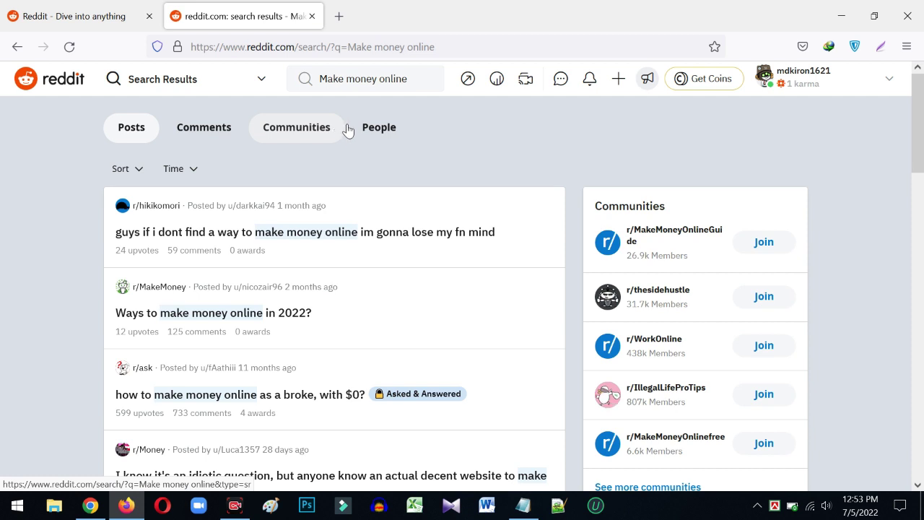
click(293, 130)
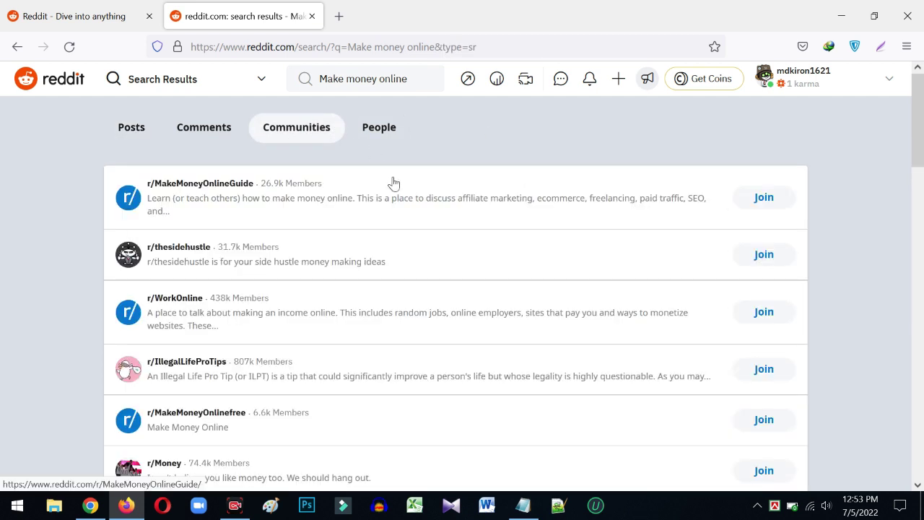
- Join r/MakeMoneyOnlinefree and open its community page
scroll(217, 231, down, 2)
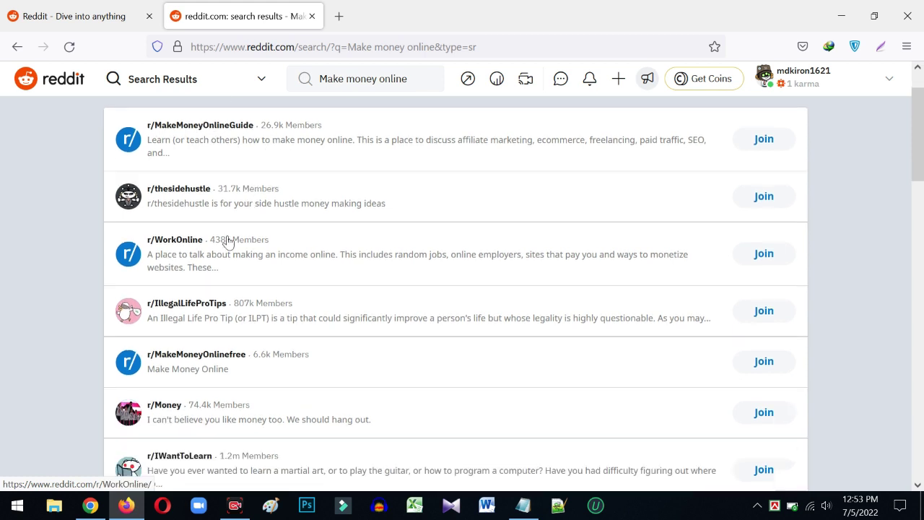
scroll(246, 249, down, 4)
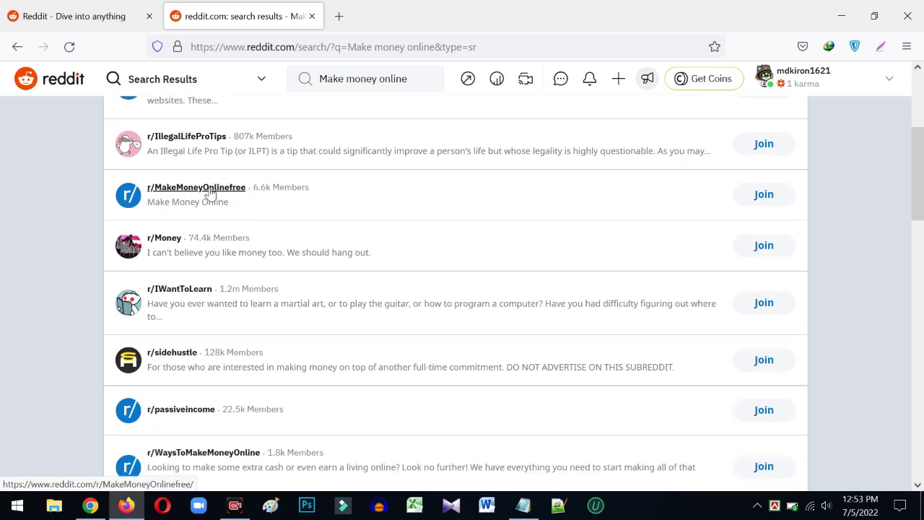
click(764, 194)
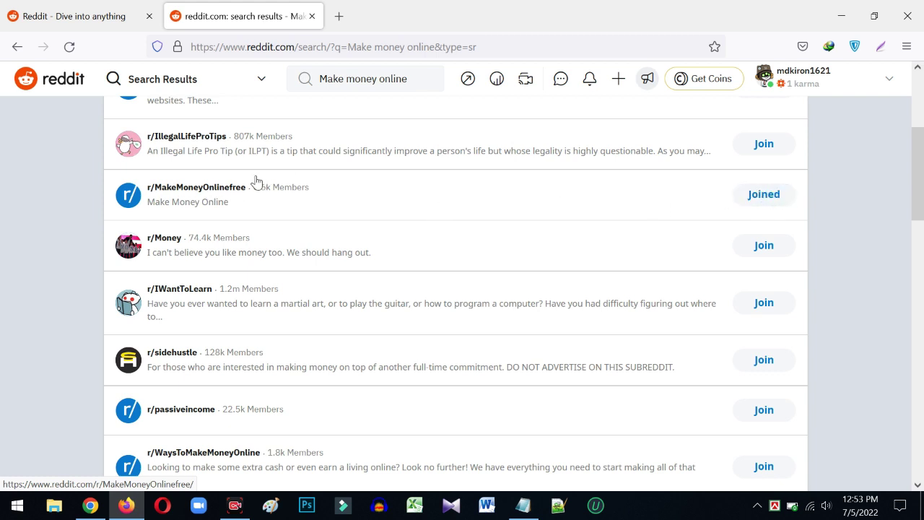
click(214, 188)
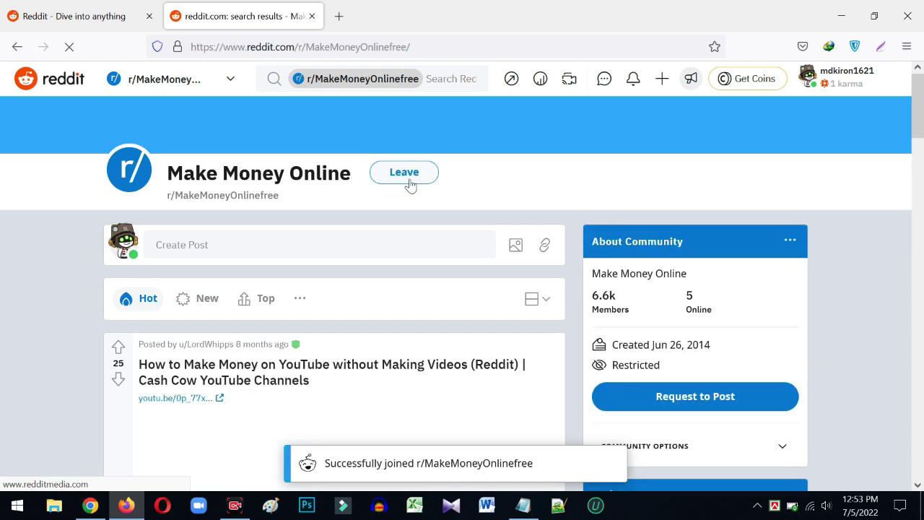
scroll(440, 193, down, 1)
scroll(264, 154, down, 1)
scroll(268, 229, up, 2)
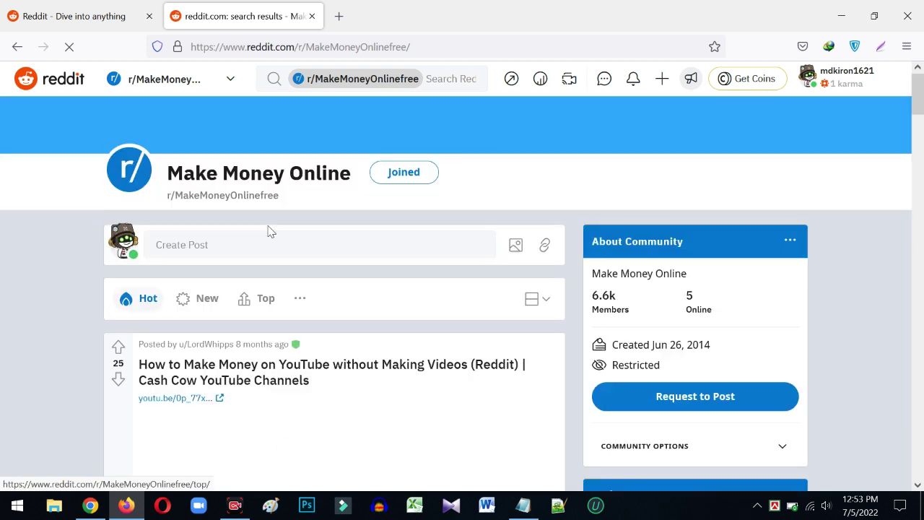
- Start a new post, then add a blank line above the Google Sites link in Notepad
click(209, 244)
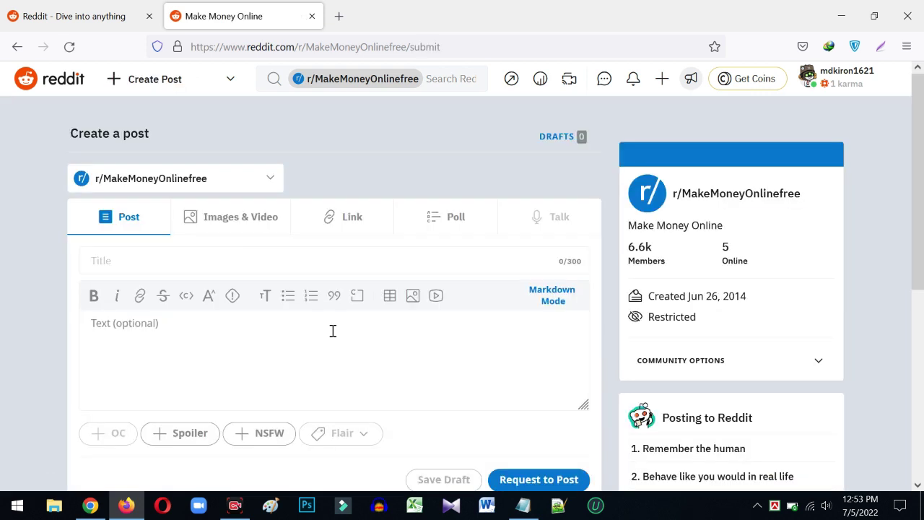
key(alt+Tab)
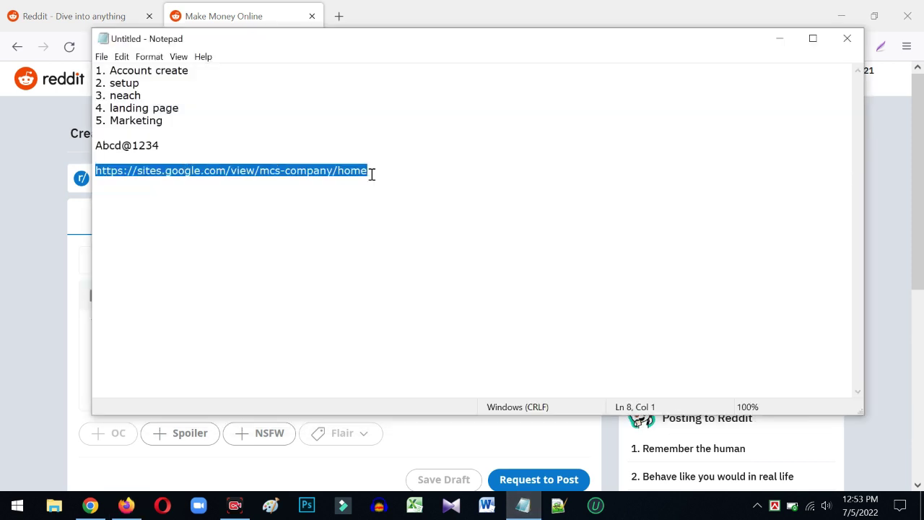
click(121, 155)
key(Return)
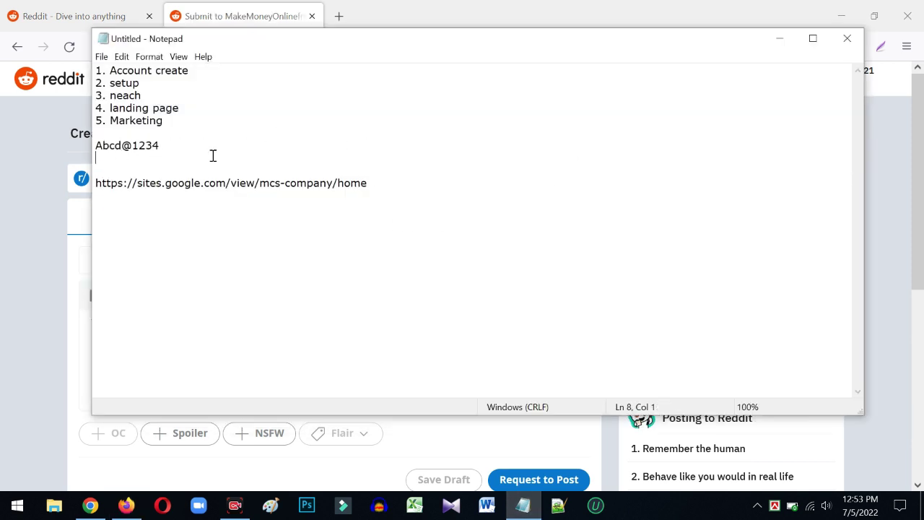
drag(395, 187, 55, 184)
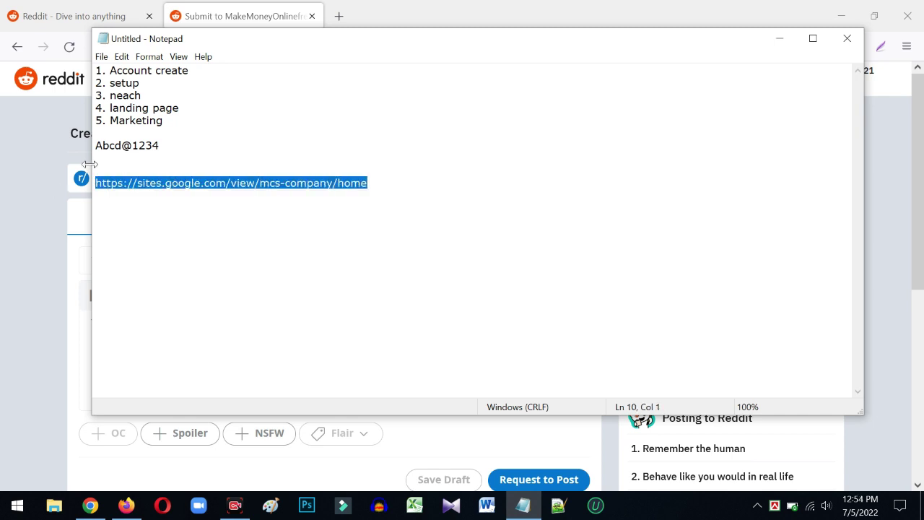
click(121, 164)
- Hide Notepad and restore the Firefox window to maximized
click(779, 36)
double_click(779, 32)
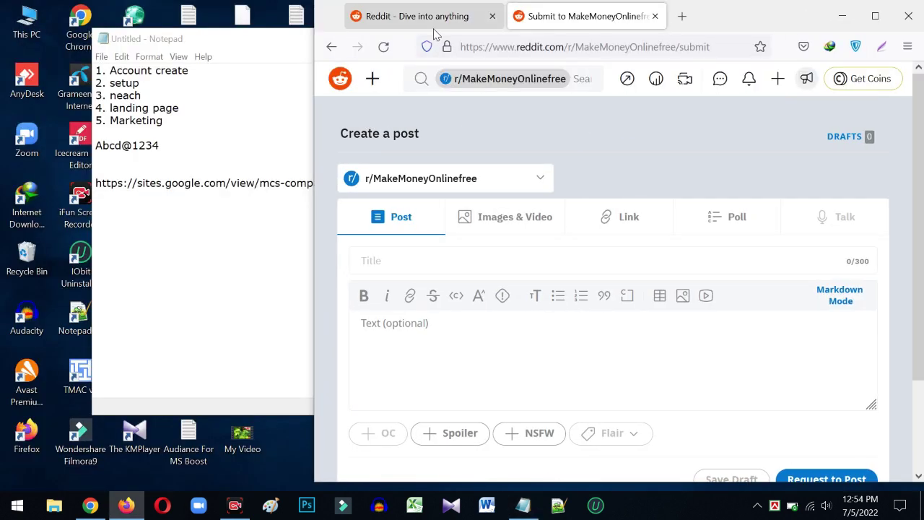
click(874, 16)
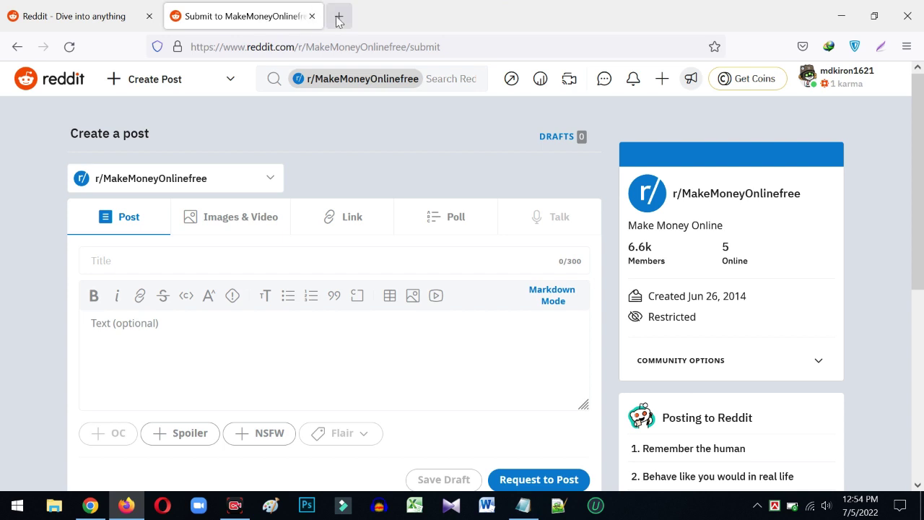
- In a new tab, Google 'make money online' and select the seven ways to make extra cash list
click(337, 16)
text(make)
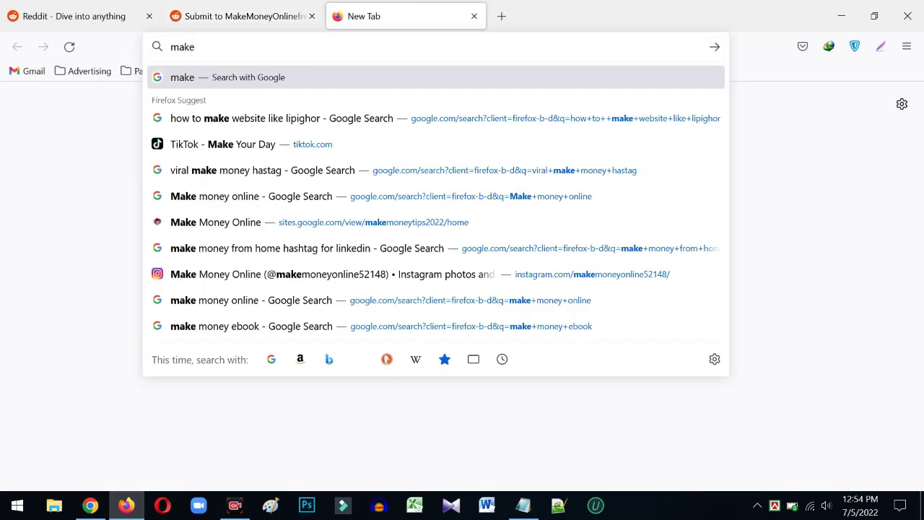
text( mone)
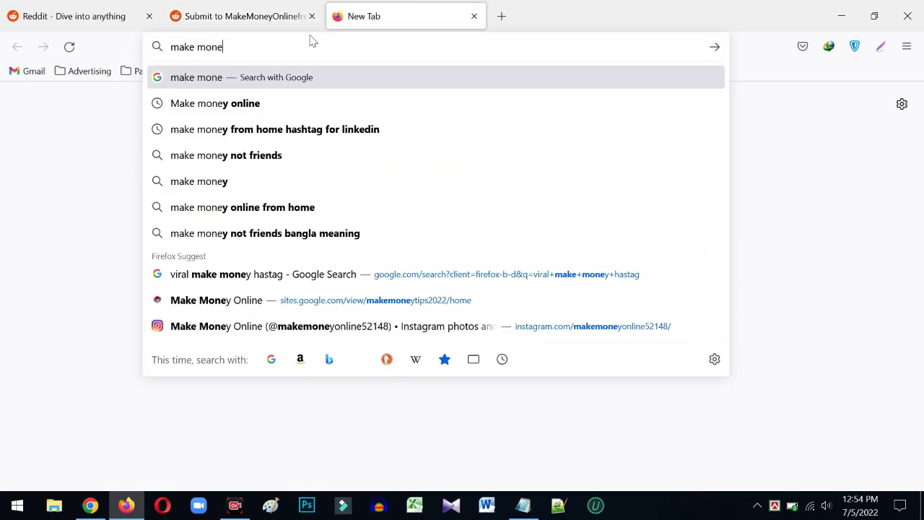
click(223, 103)
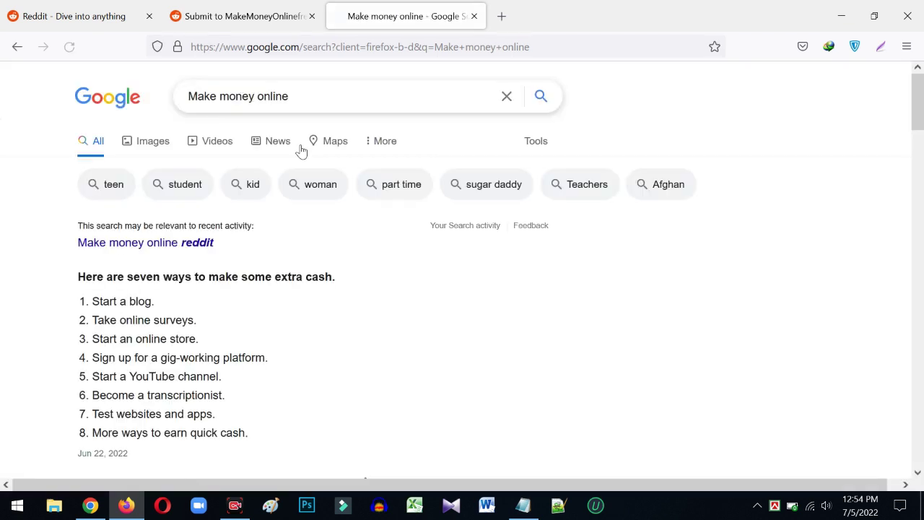
scroll(252, 264, down, 2)
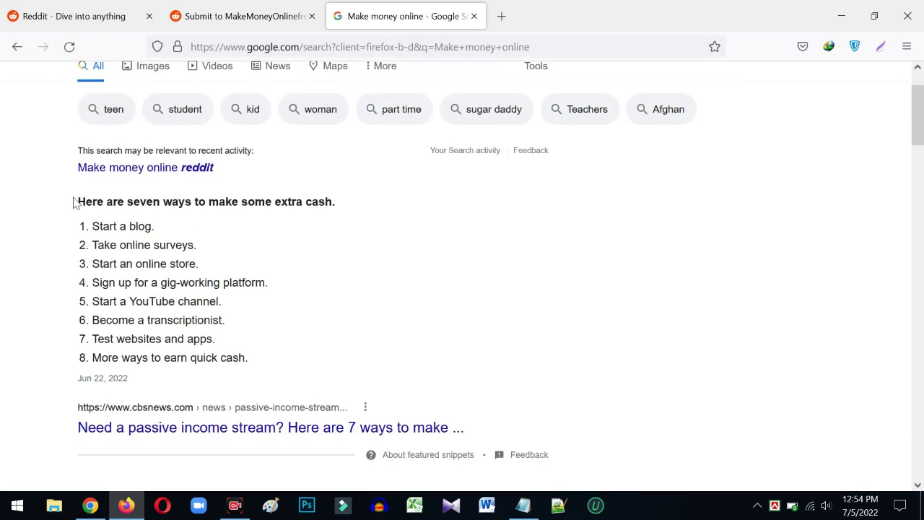
drag(75, 202, 267, 360)
key(ctrl+c)
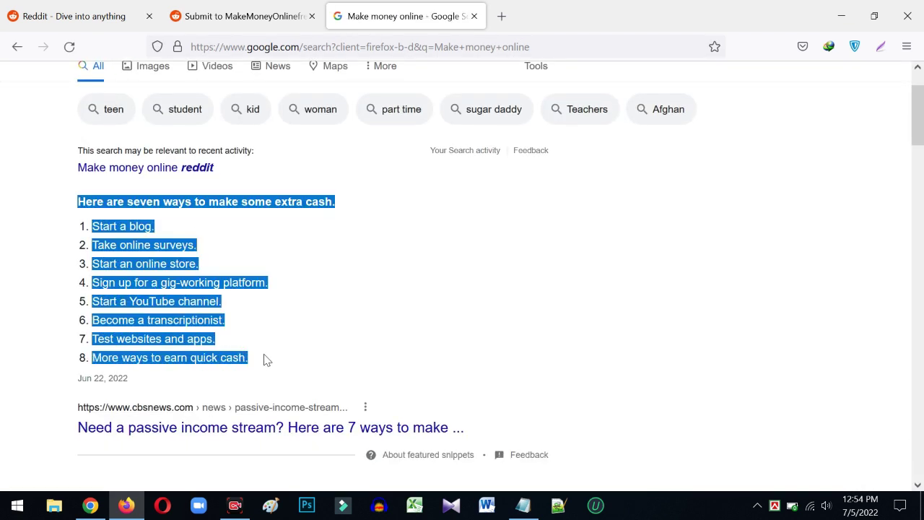
- Paste the list into Notepad above the site link, copy it, and return to the Reddit tab
click(523, 504)
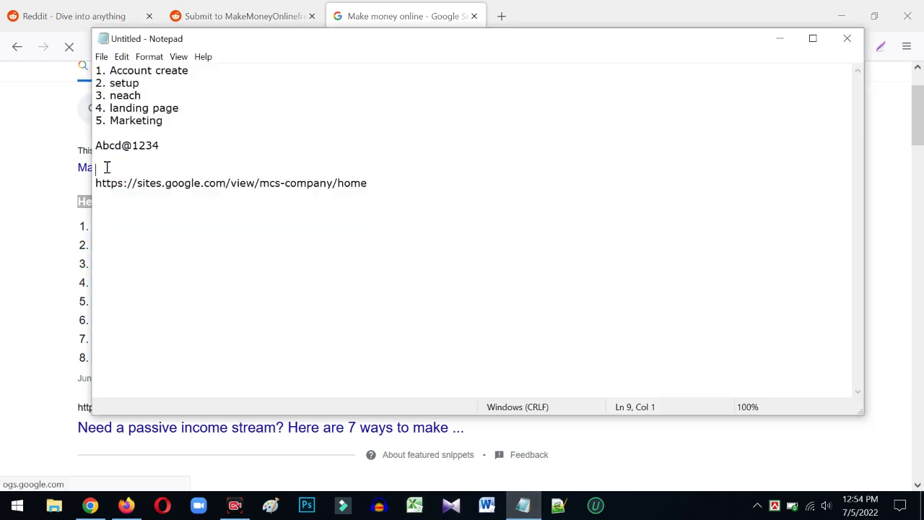
key(Return)
key(Return)
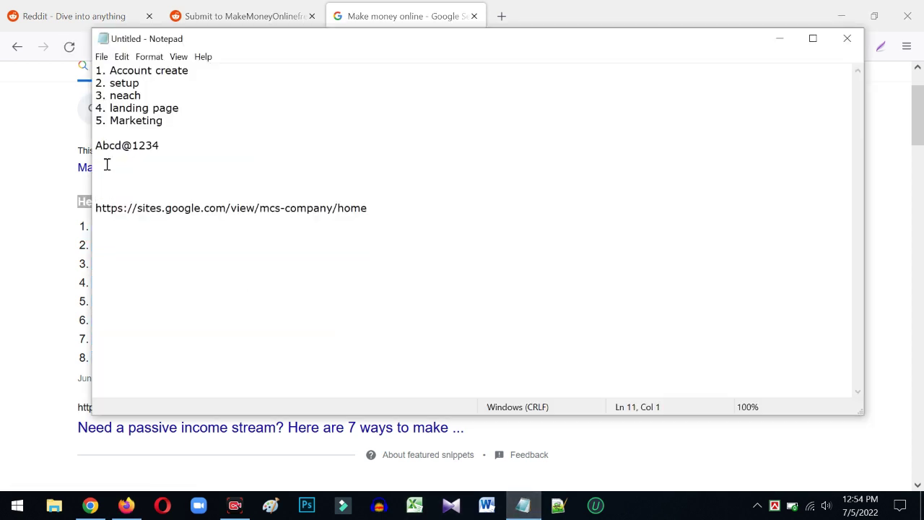
key(ctrl+v)
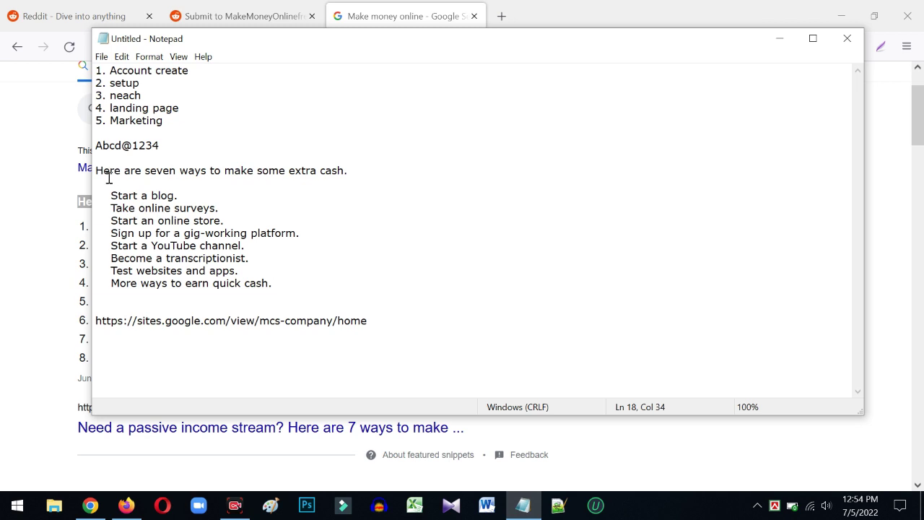
drag(96, 170, 333, 292)
key(ctrl+c)
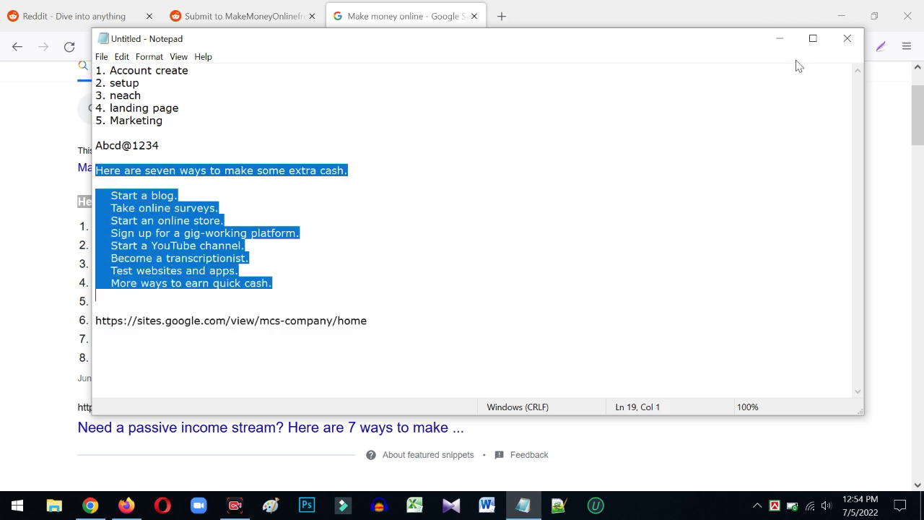
click(780, 38)
click(217, 18)
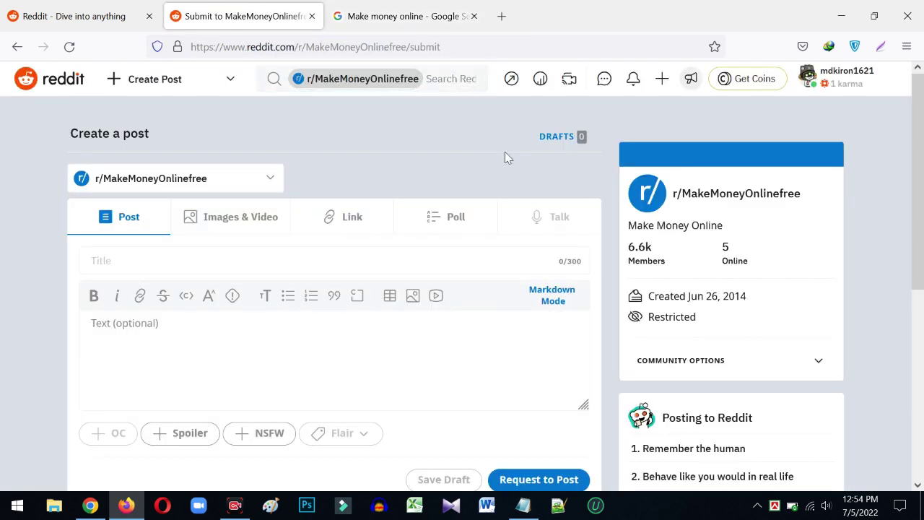
- Paste the money-making list into the post body
click(183, 328)
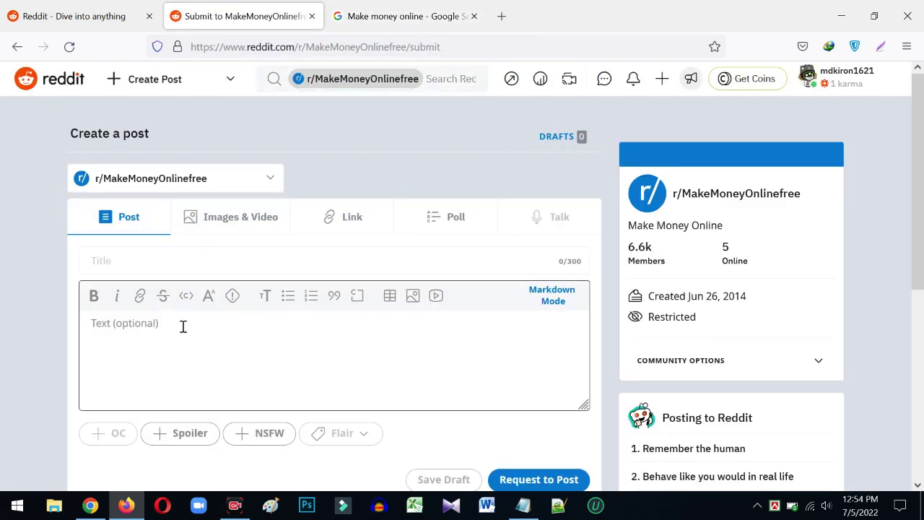
key(ctrl+v)
scroll(207, 318, down, 3)
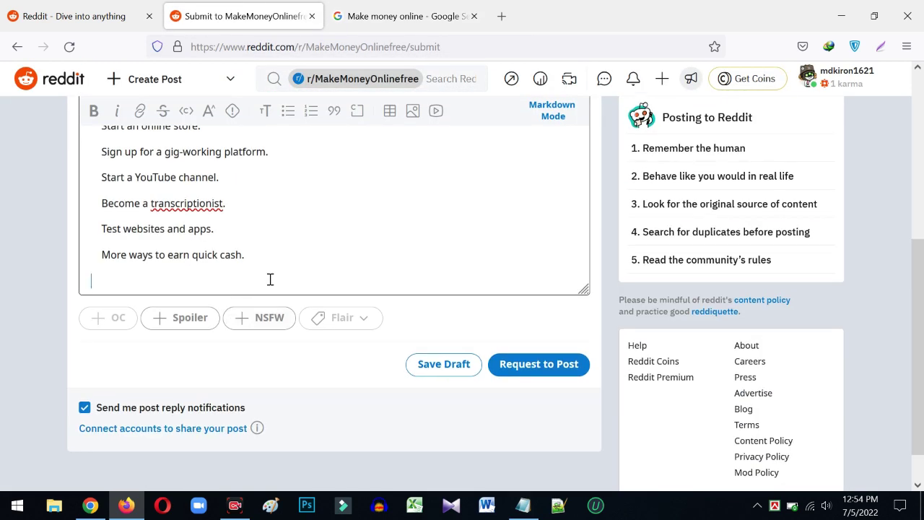
scroll(324, 267, up, 2)
scroll(401, 204, up, 1)
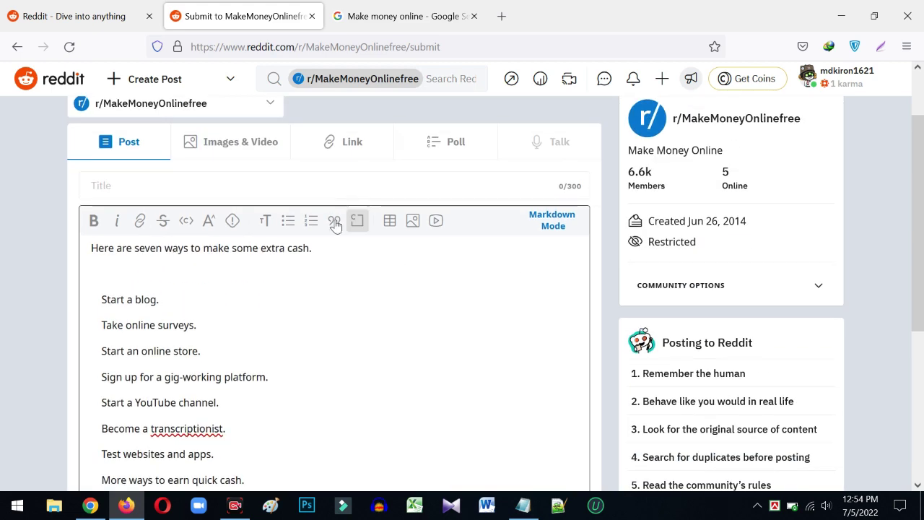
- Add a link with the text 'Click Here make everyday $100 easily'
click(140, 221)
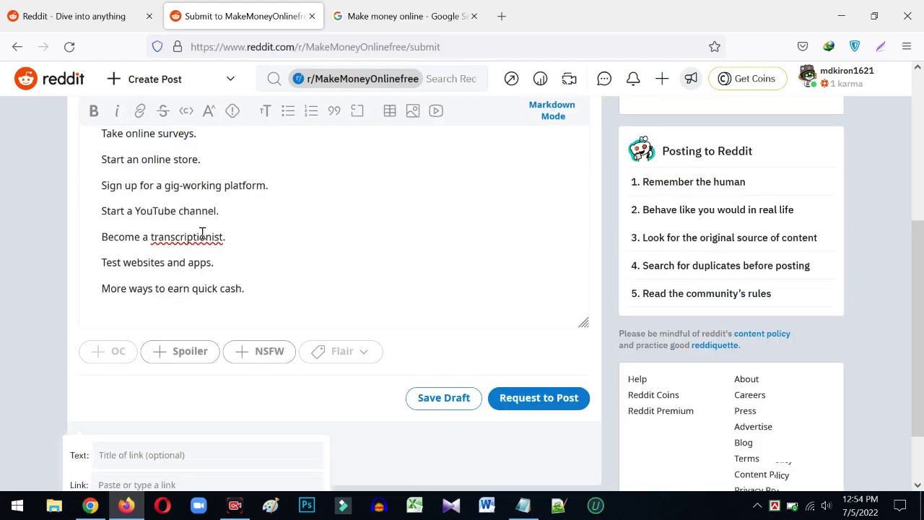
scroll(216, 271, down, 1)
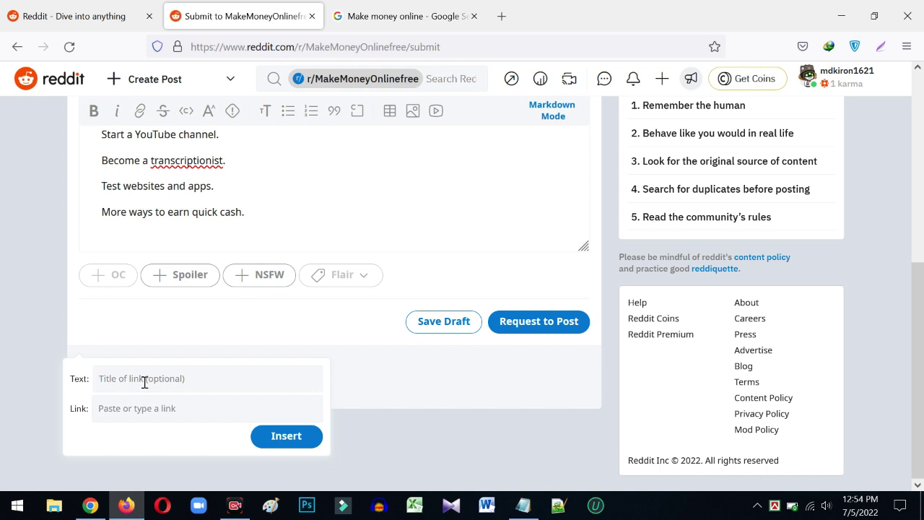
text(C)
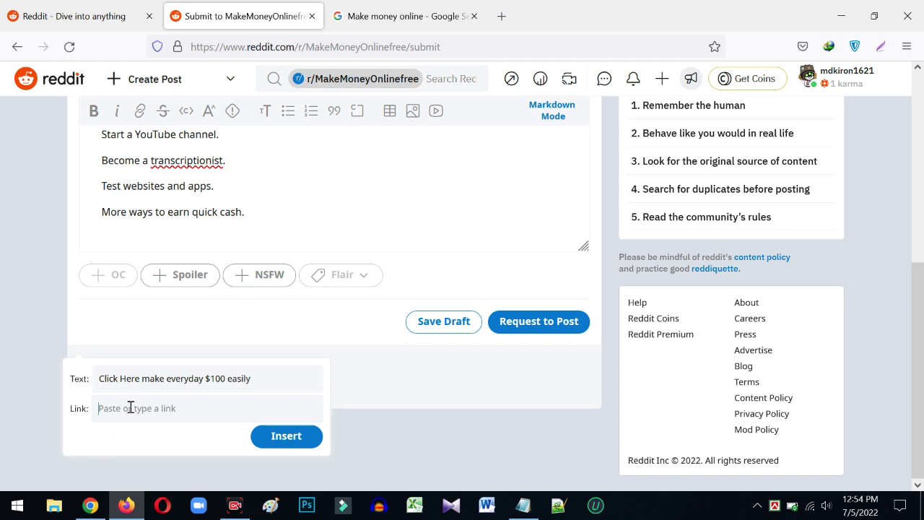
- Copy the Google Sites address from the Notepad notes
click(522, 505)
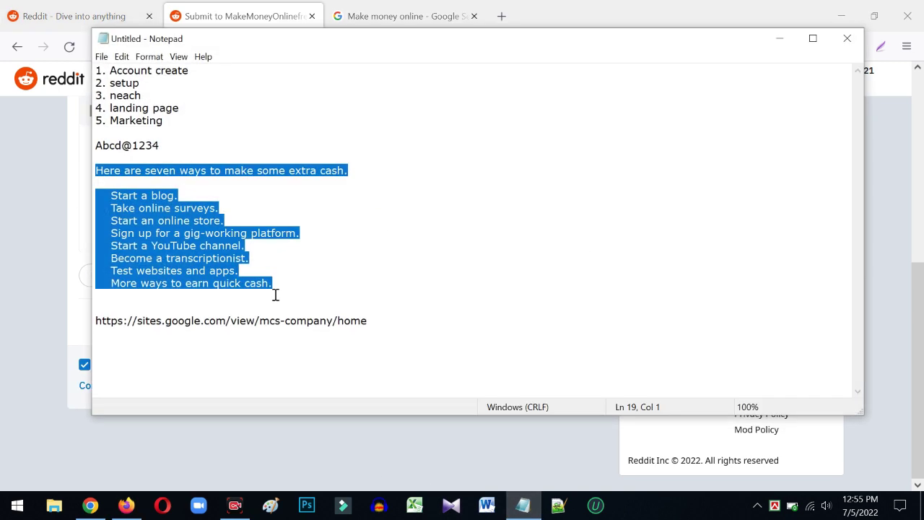
click(385, 323)
drag(386, 323, 70, 338)
key(ctrl+c)
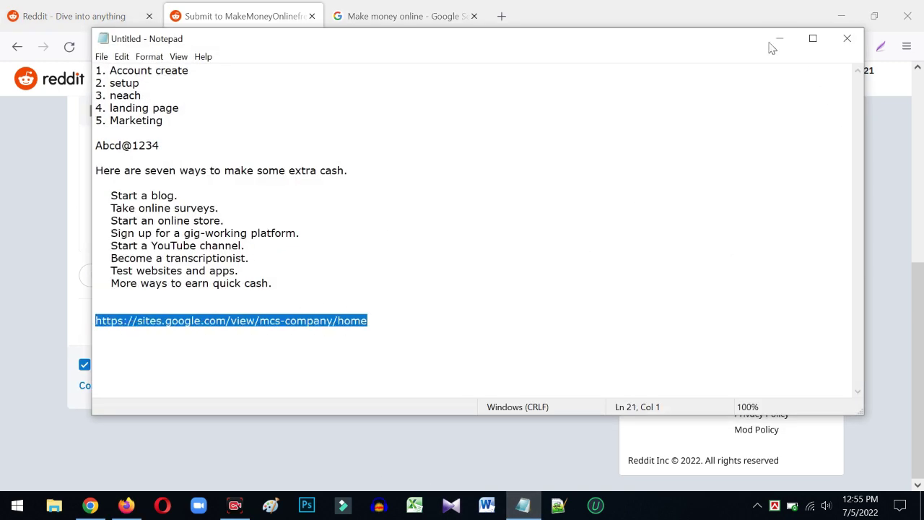
click(771, 47)
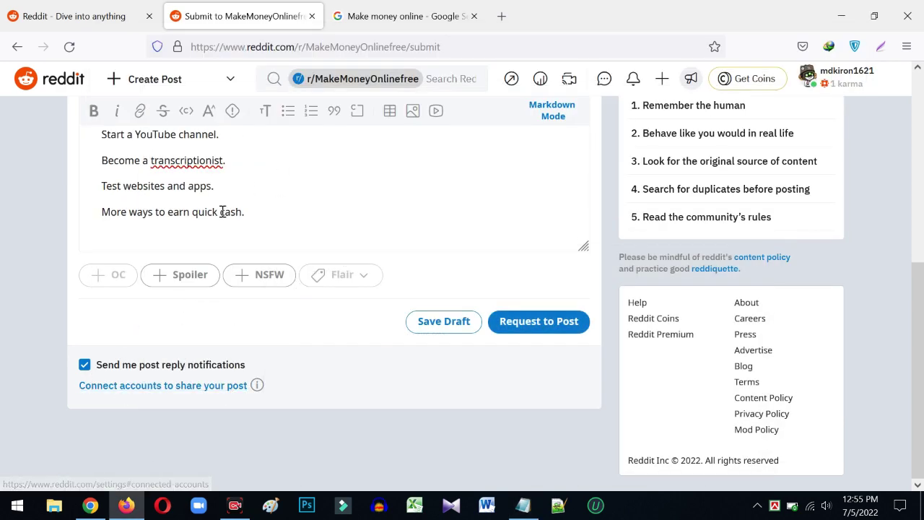
- Insert a link titled 'Earn up to $100 day easily' pointing to the Google Sites address
scroll(188, 257, up, 4)
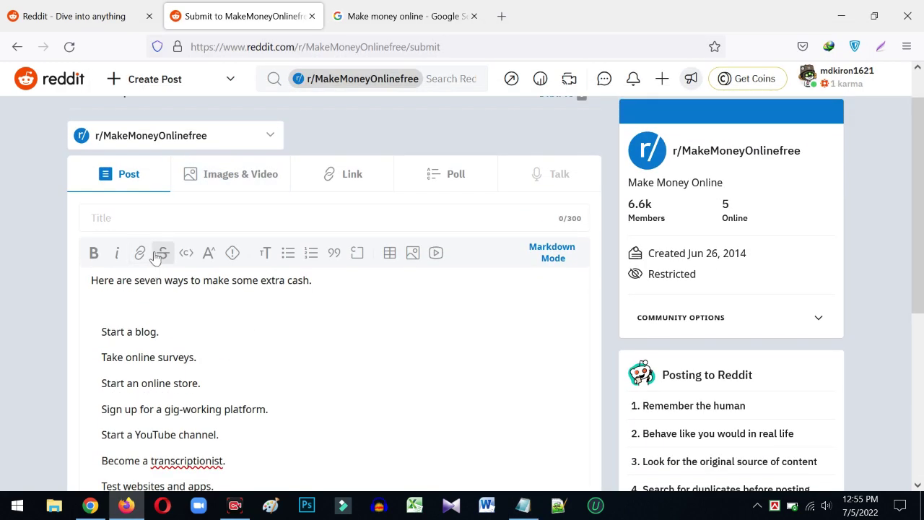
click(140, 252)
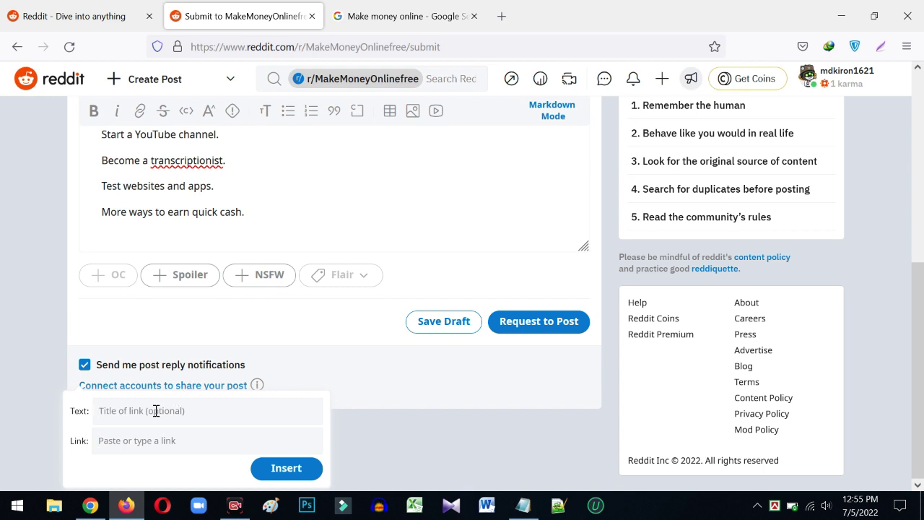
text(Earn up to $100 day easily)
key(ctrl+v)
click(289, 467)
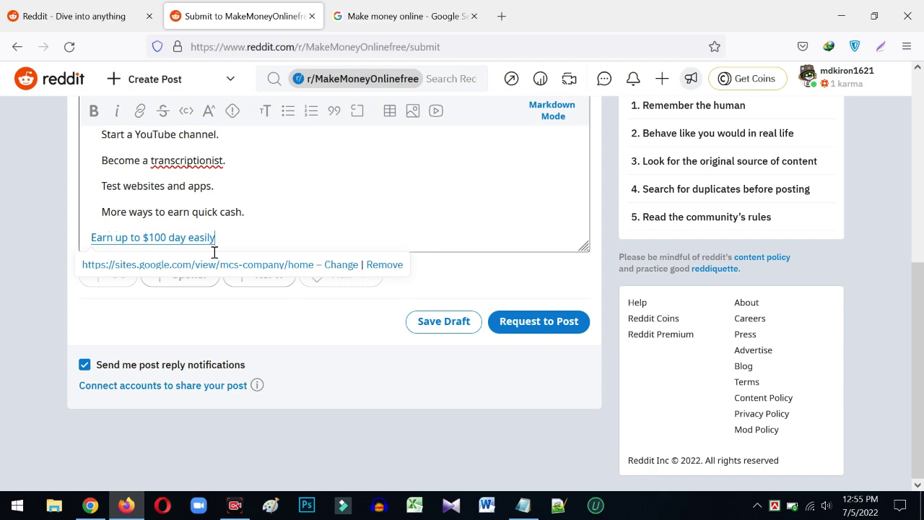
- Request to post, send the approved-user request to moderators, and dismiss the pending notice
scroll(329, 281, up, 3)
scroll(469, 325, down, 3)
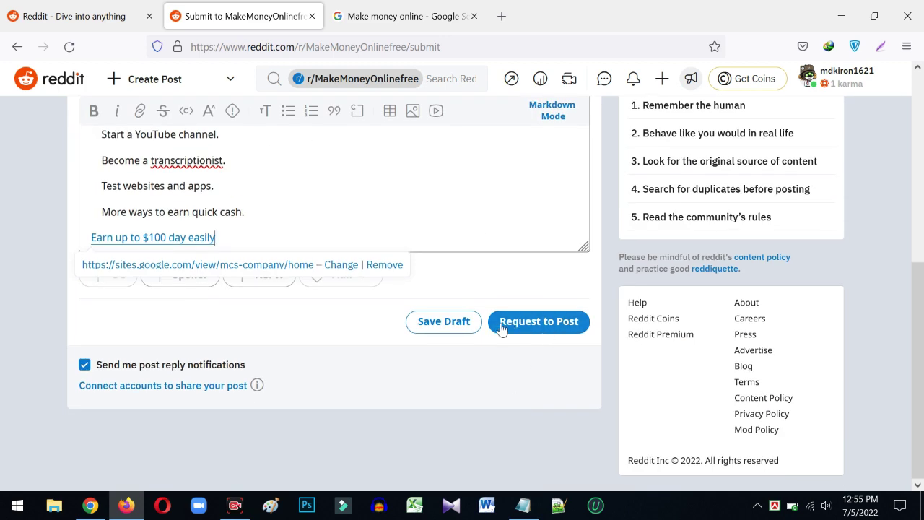
scroll(330, 440, up, 1)
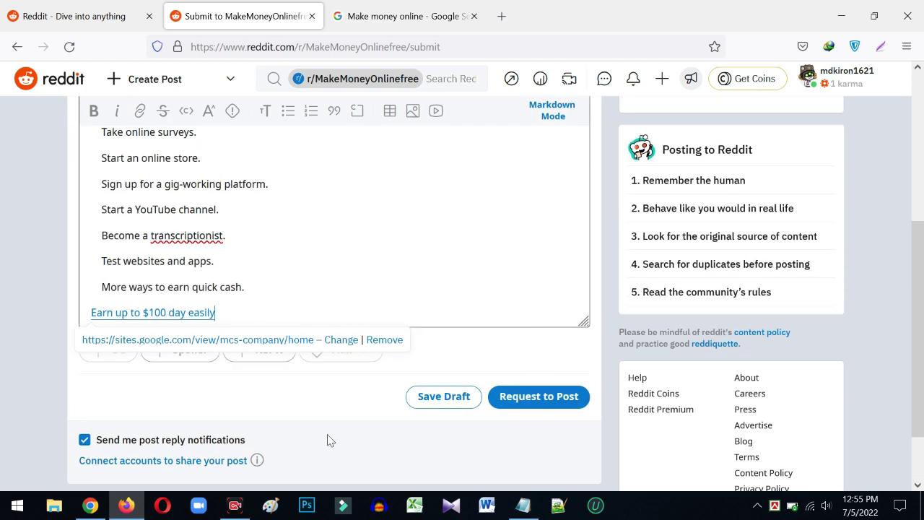
click(535, 399)
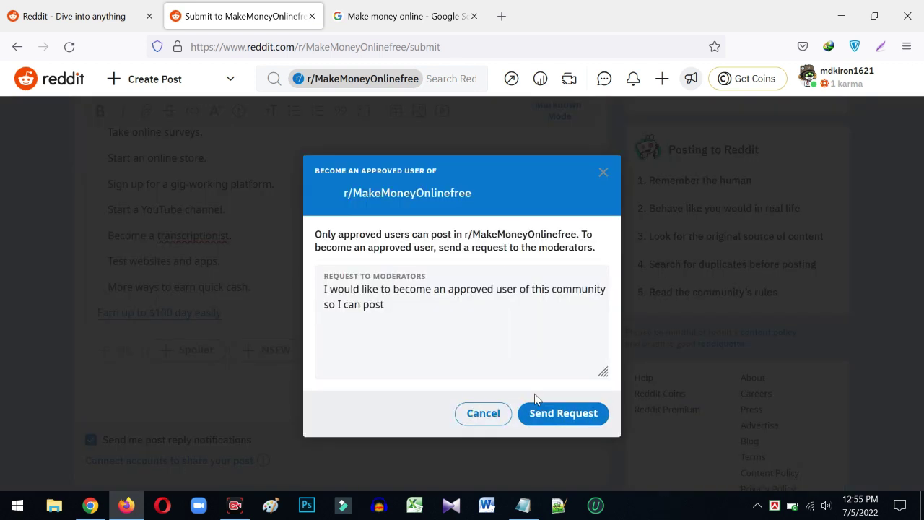
click(554, 416)
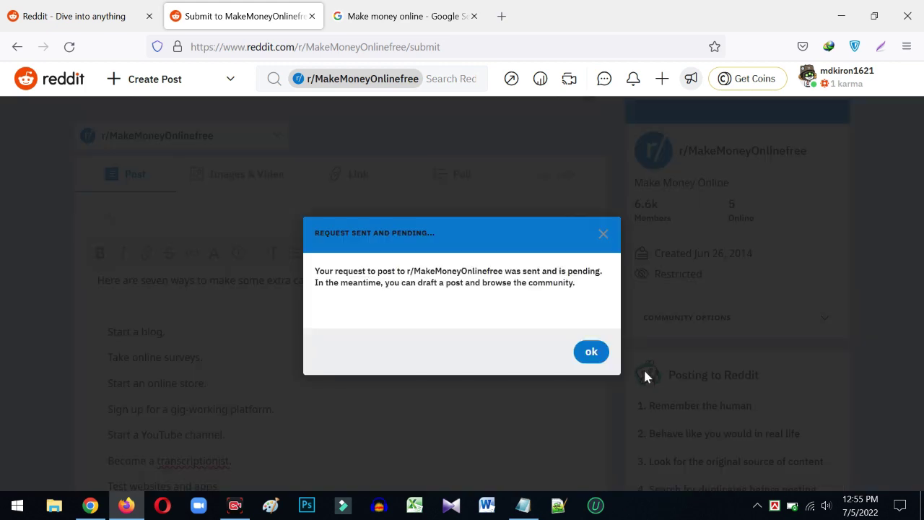
click(585, 353)
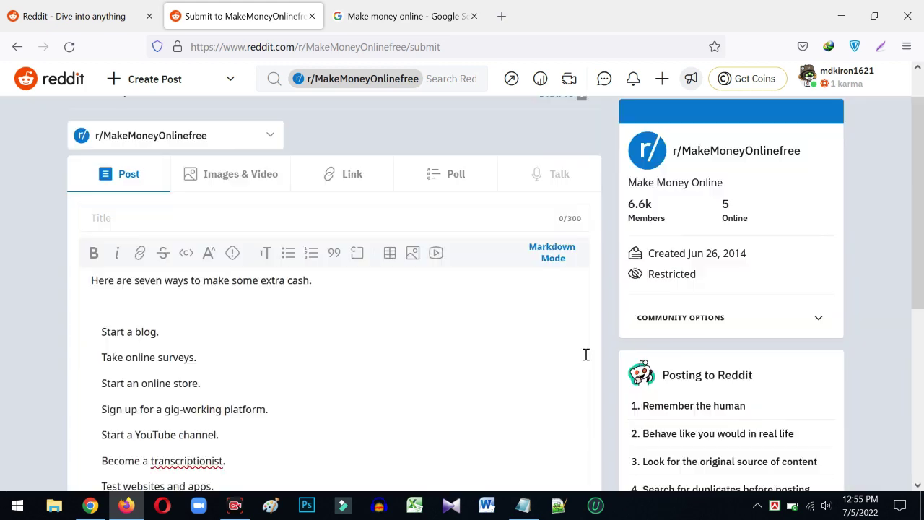
scroll(227, 285, down, 3)
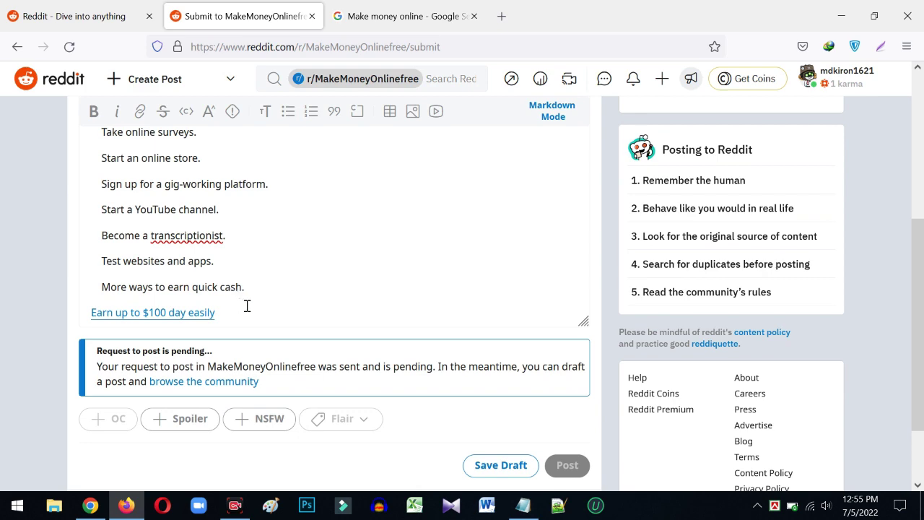
scroll(247, 306, down, 1)
scroll(227, 314, up, 1)
drag(219, 312, 79, 307)
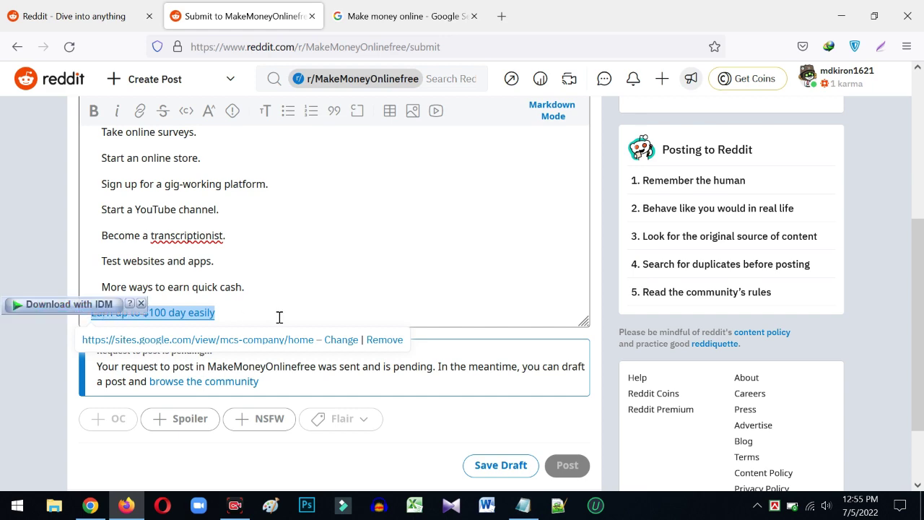
scroll(213, 225, up, 2)
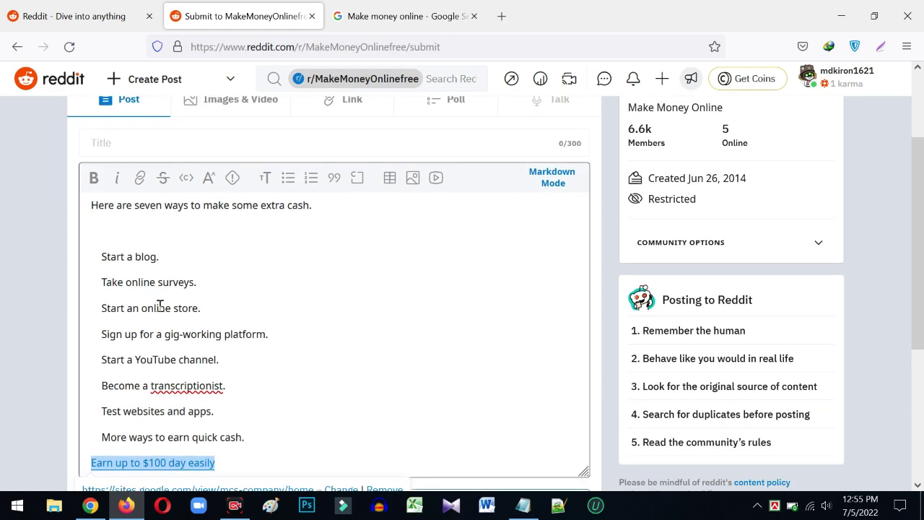
scroll(217, 332, down, 3)
scroll(214, 330, up, 2)
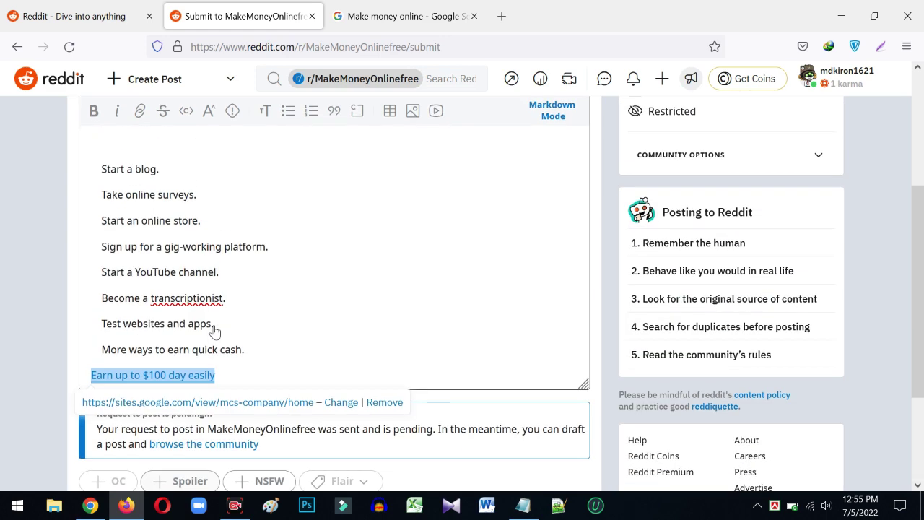
scroll(214, 331, up, 3)
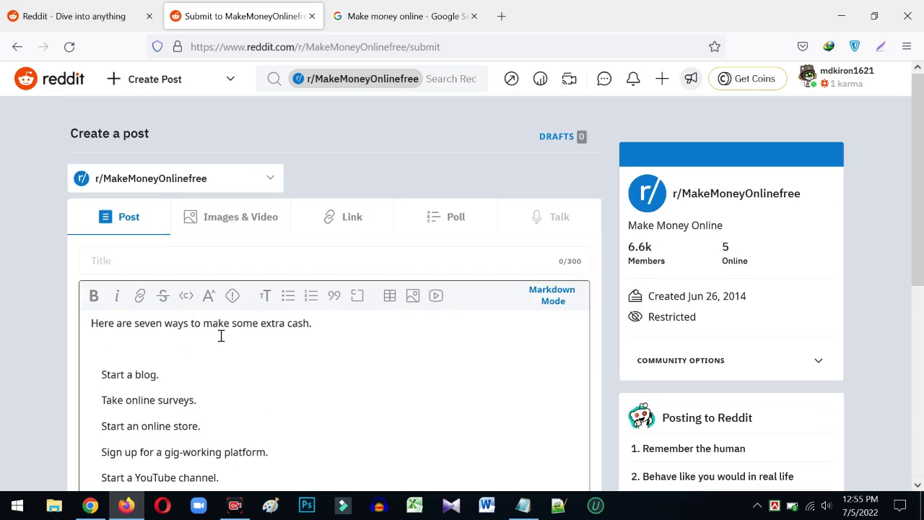
scroll(221, 336, down, 3)
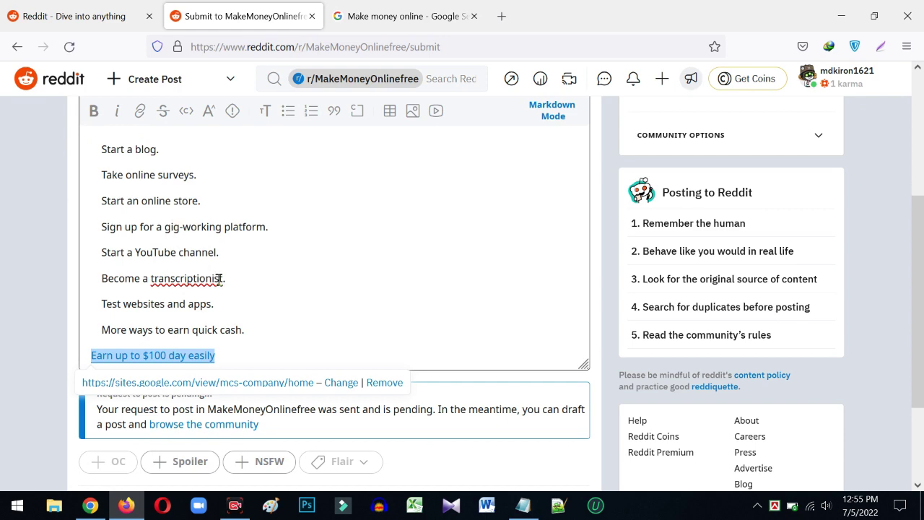
scroll(219, 278, down, 2)
scroll(219, 274, up, 2)
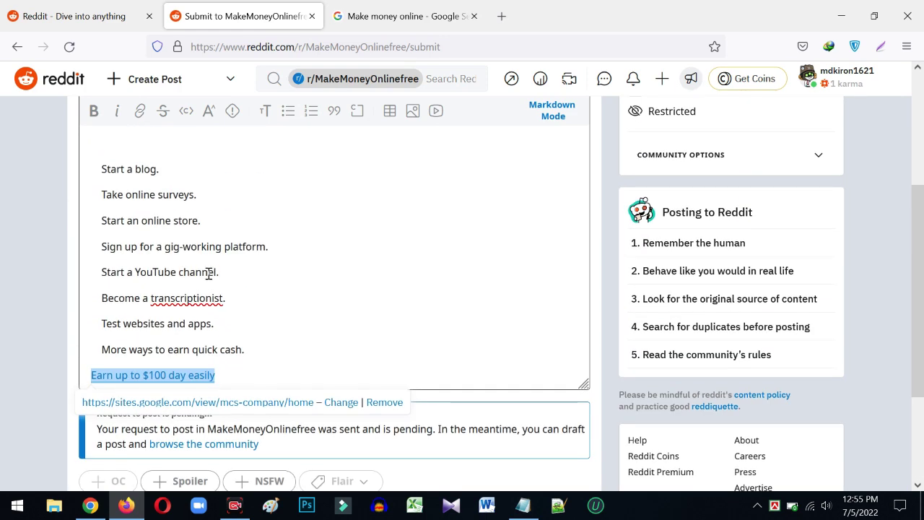
scroll(209, 273, up, 3)
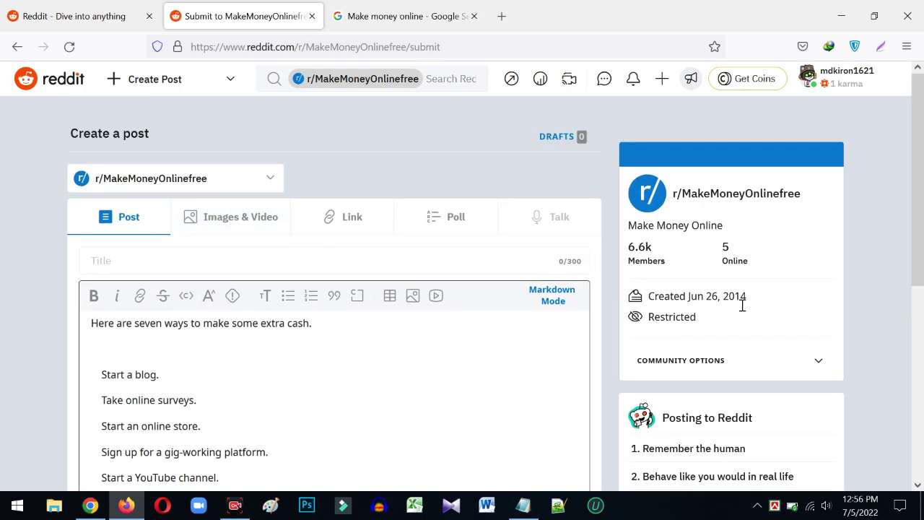
- Open and close the Chat panel, go back, and discard the unsent post draft
click(604, 79)
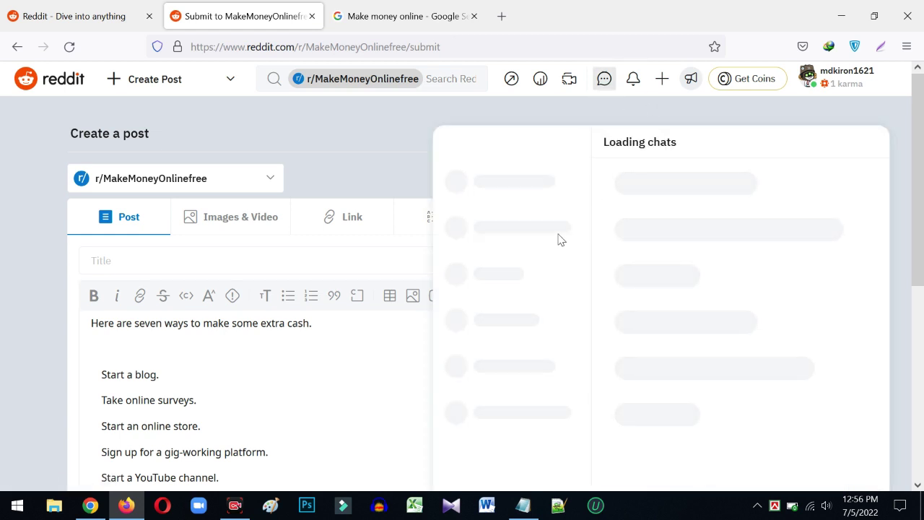
click(604, 79)
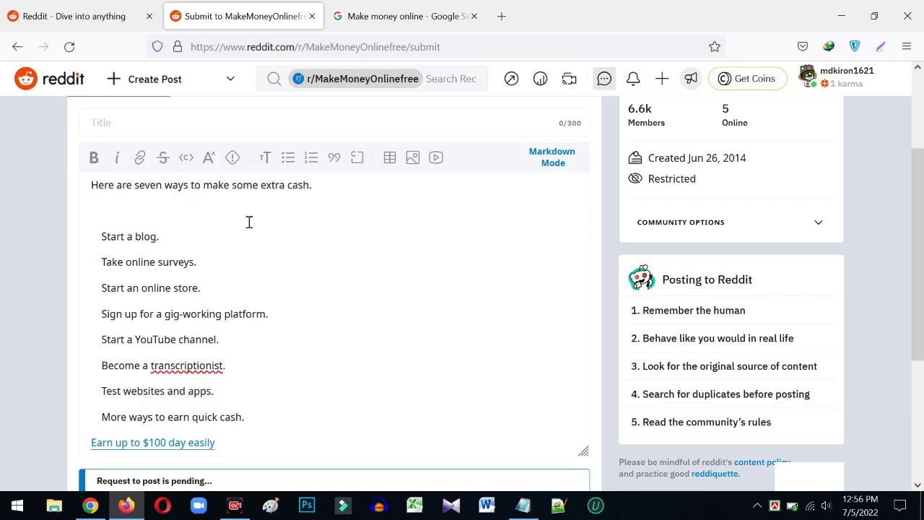
click(17, 46)
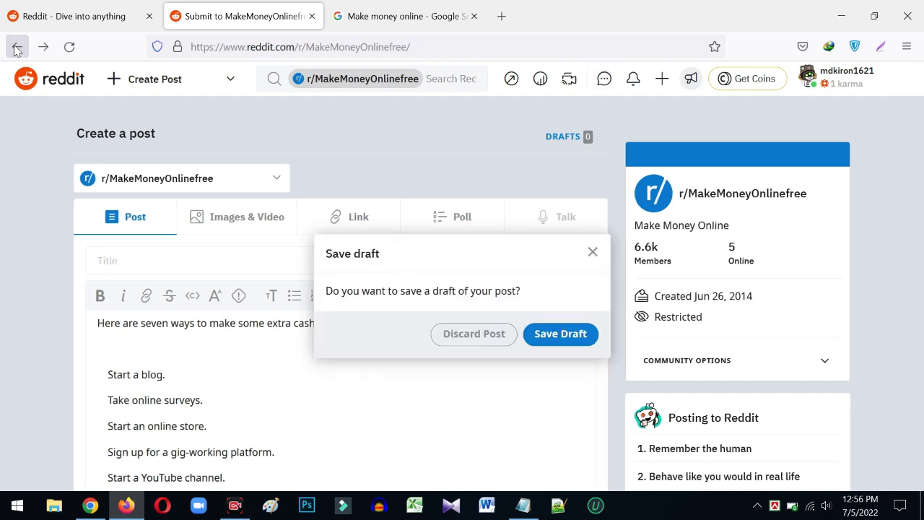
click(463, 337)
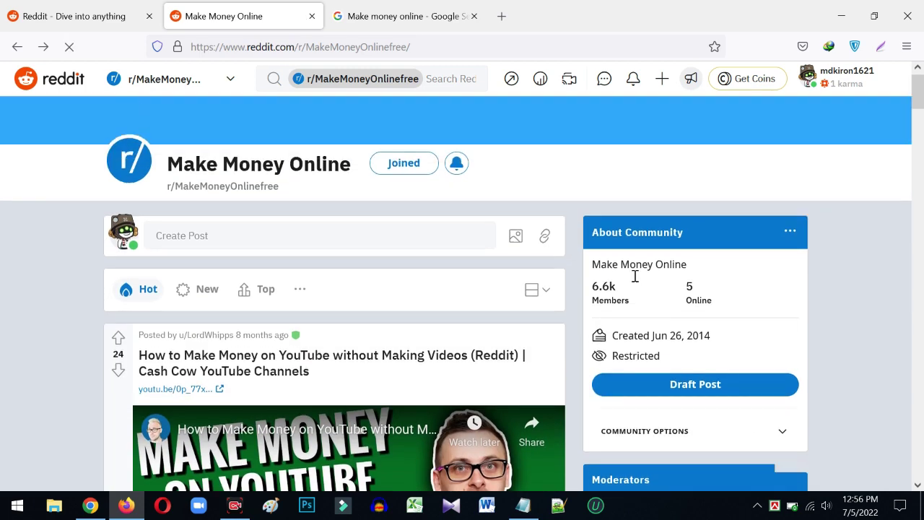
- Scroll the r/MakeMoneyOnlinefree feed to the 'Great little earner of an affiliate program!' post, checking the sidebar's member info
scroll(602, 309, down, 2)
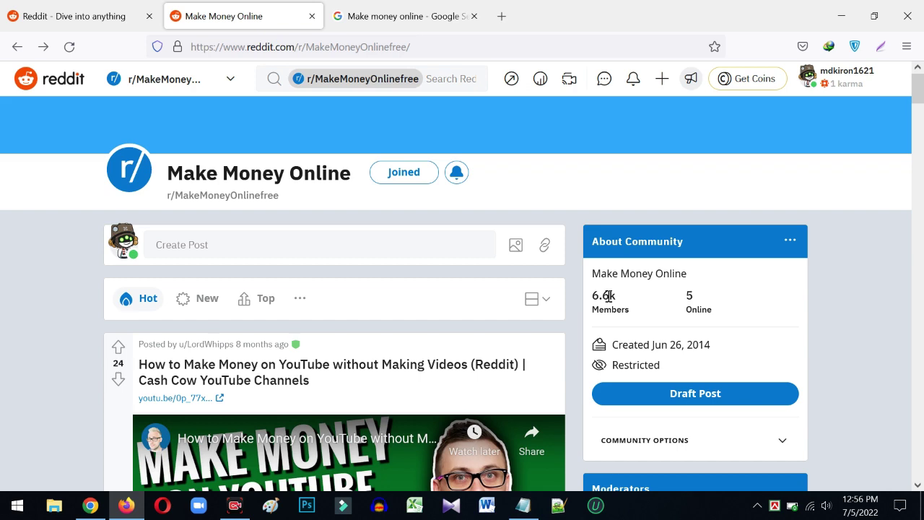
scroll(675, 326, down, 2)
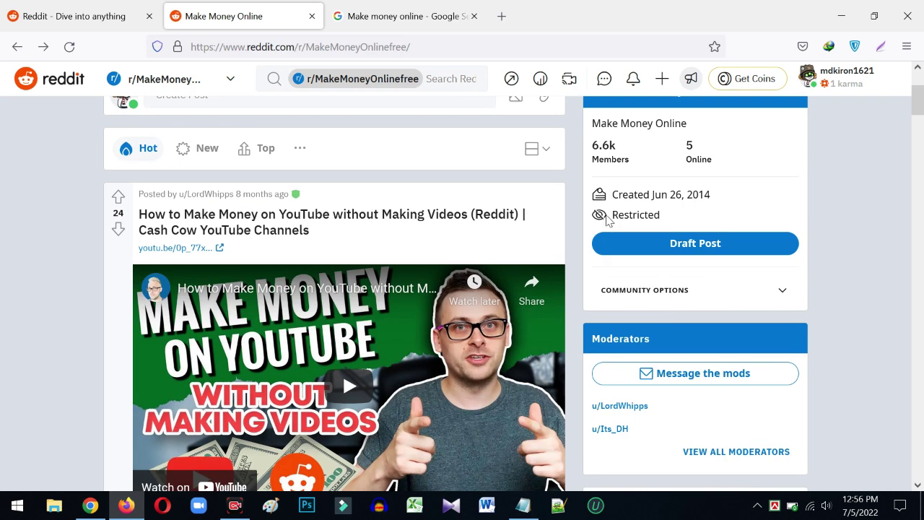
mouse_move(604, 219)
scroll(722, 275, down, 3)
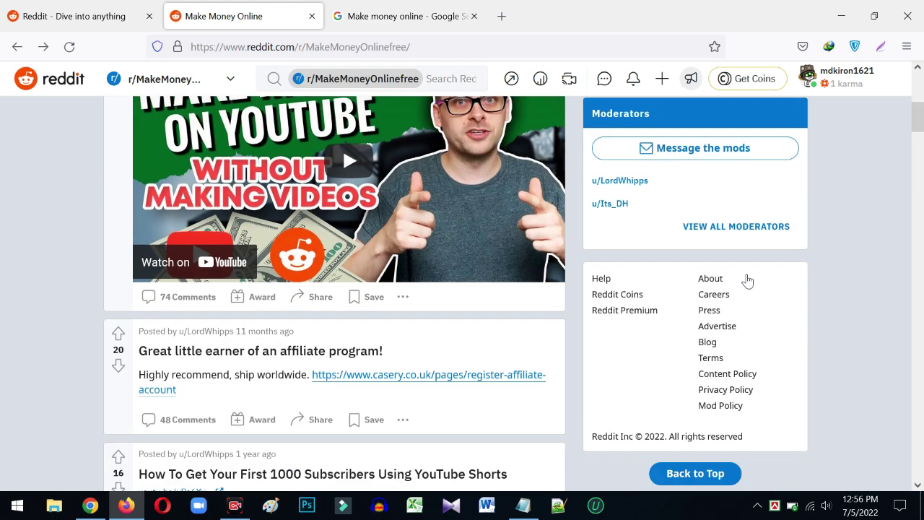
scroll(209, 332, down, 2)
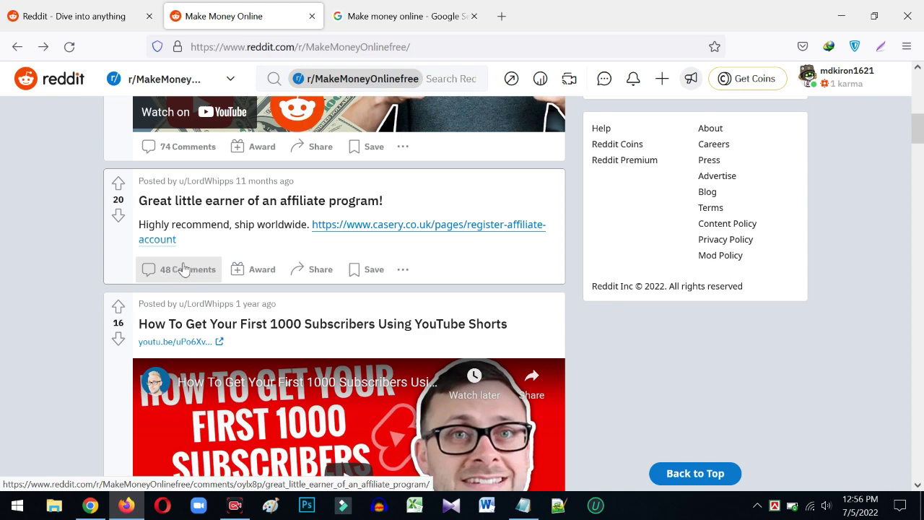
- Open the affiliate program post's comments and select the author's comment text
click(185, 269)
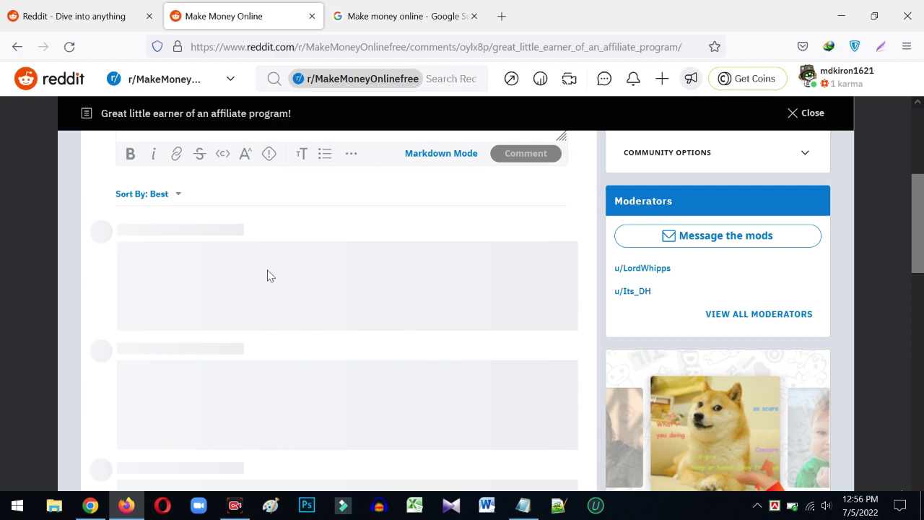
scroll(268, 295, down, 2)
scroll(243, 289, up, 3)
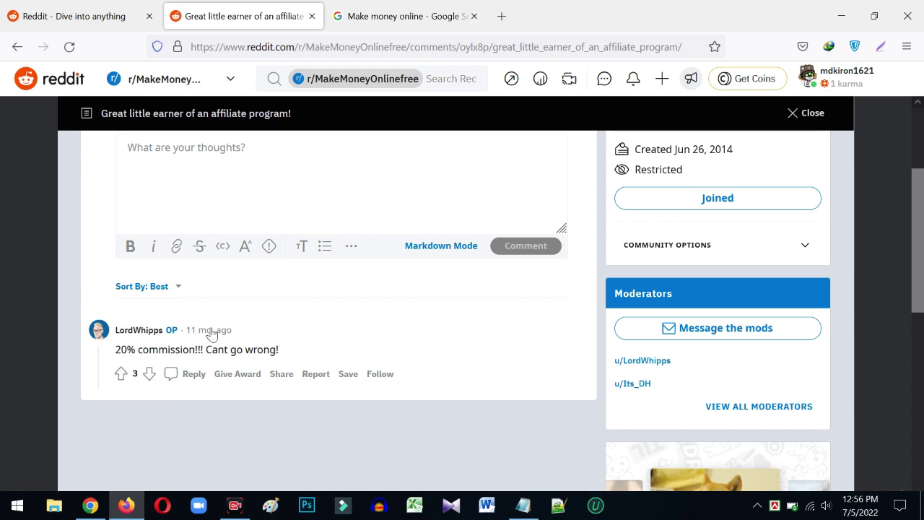
drag(278, 349, 144, 339)
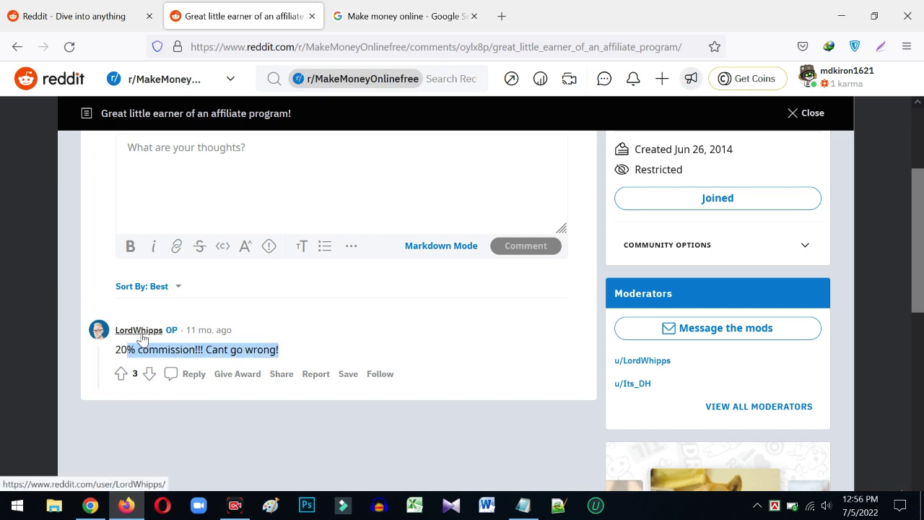
- Follow the post author from their profile, then go to r/MakeMoneyOnlinefree from their moderated communities
click(144, 334)
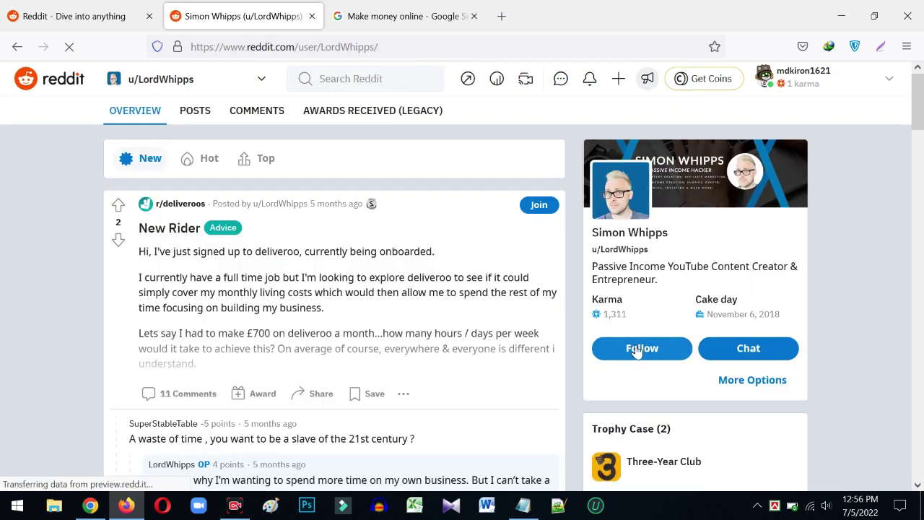
click(632, 348)
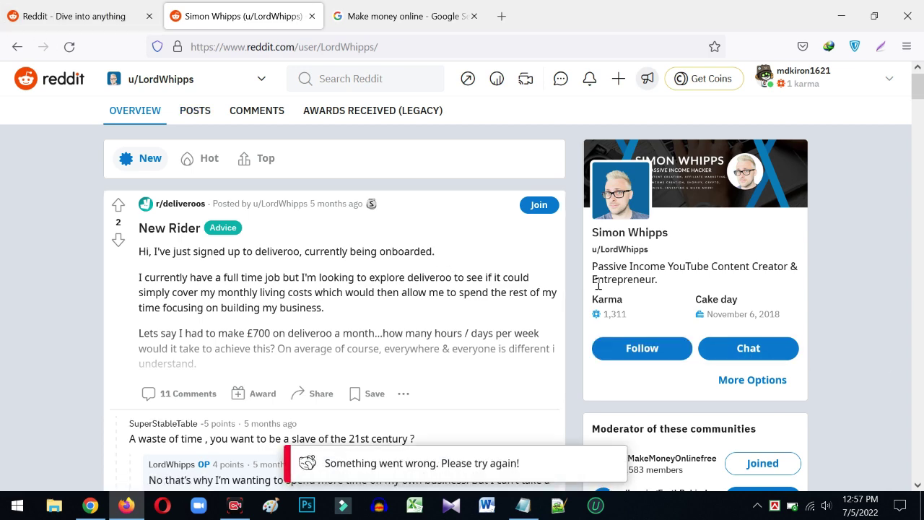
scroll(641, 282, down, 1)
scroll(664, 296, down, 2)
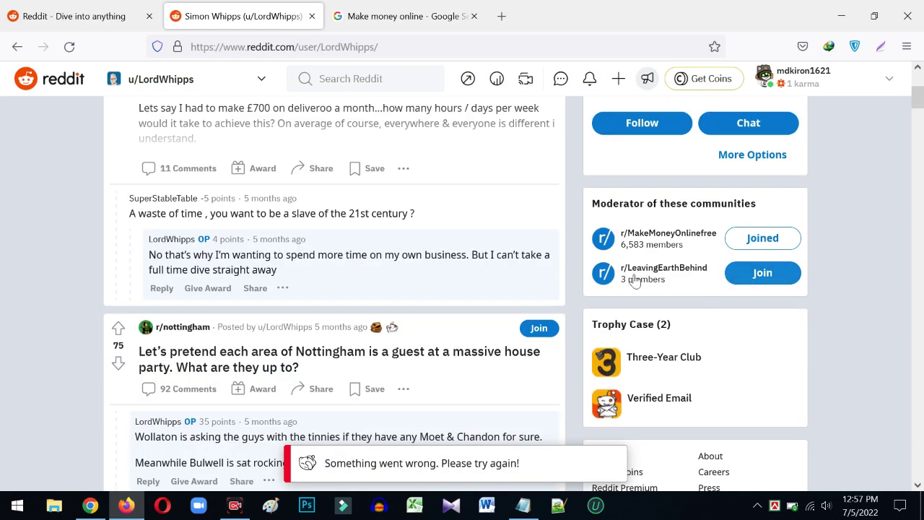
scroll(650, 278, down, 1)
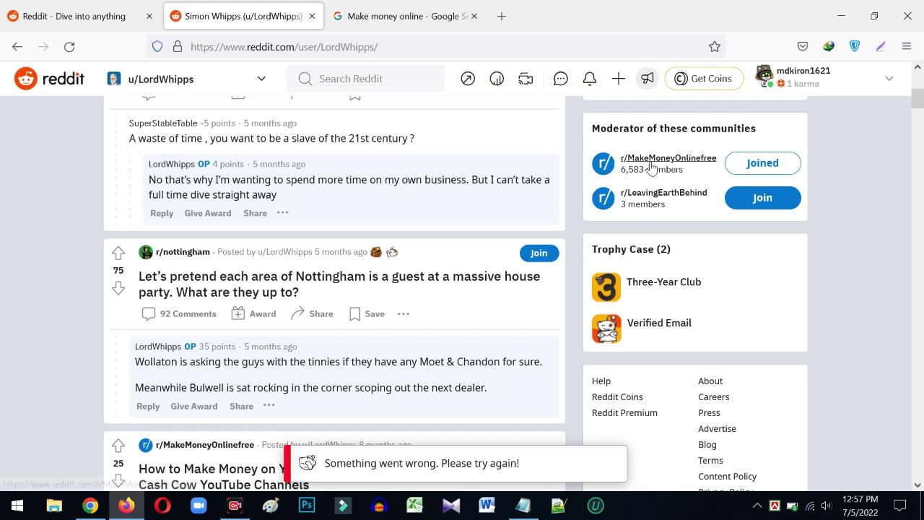
click(653, 165)
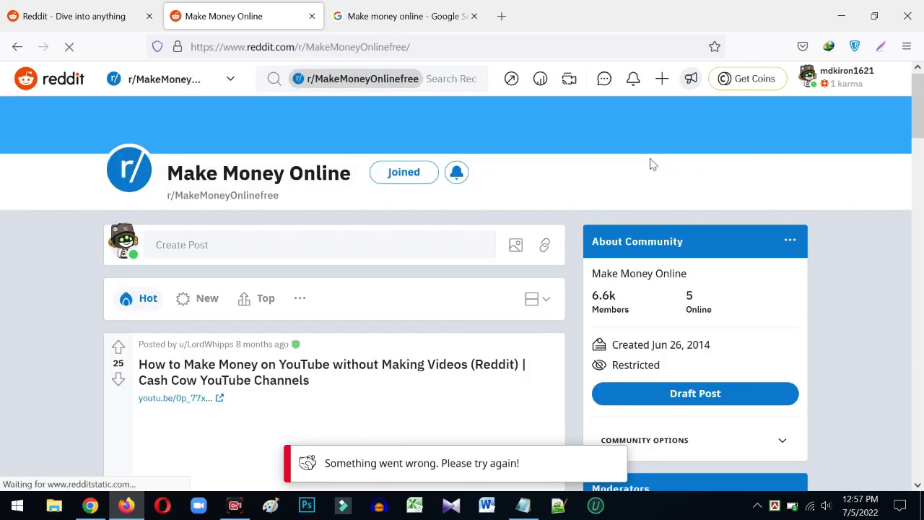
- Open the 74-comment 'How to Make Money on YouTube without Making Videos' post and browse its comments
scroll(275, 165, down, 3)
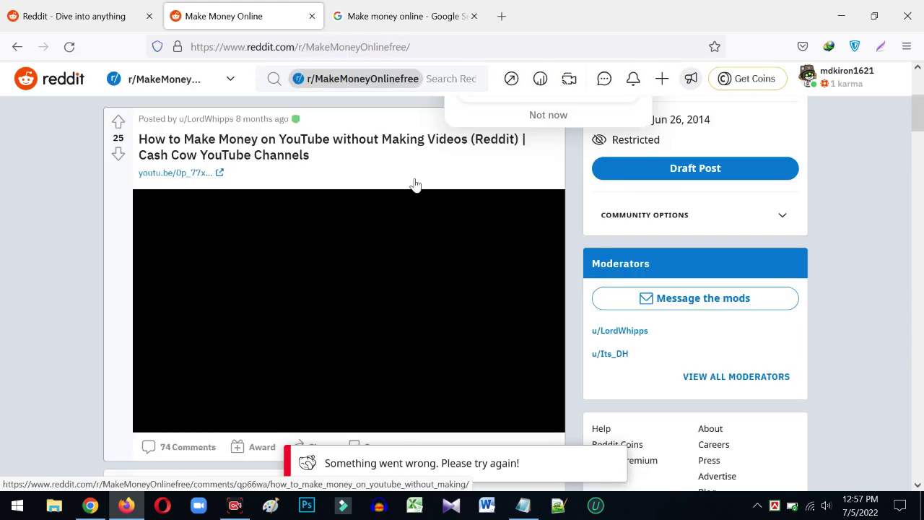
scroll(289, 202, down, 4)
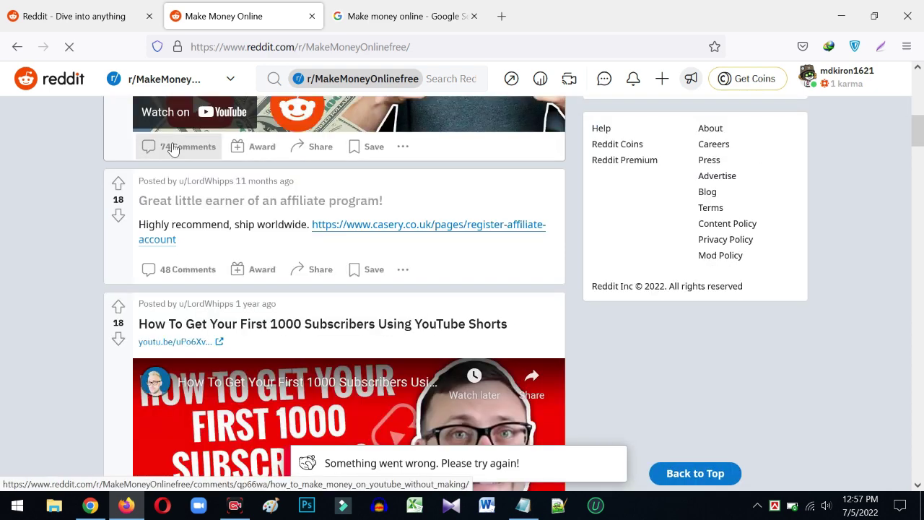
click(173, 148)
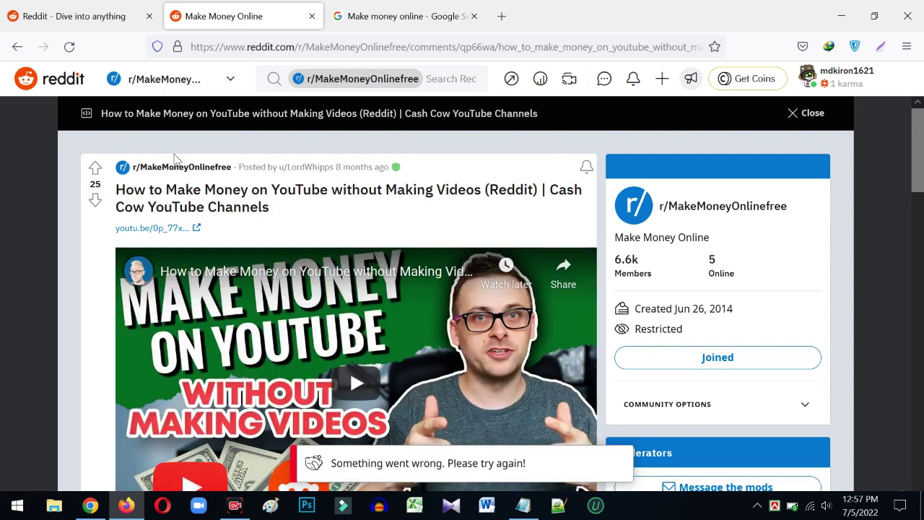
scroll(288, 238, down, 5)
scroll(173, 216, down, 5)
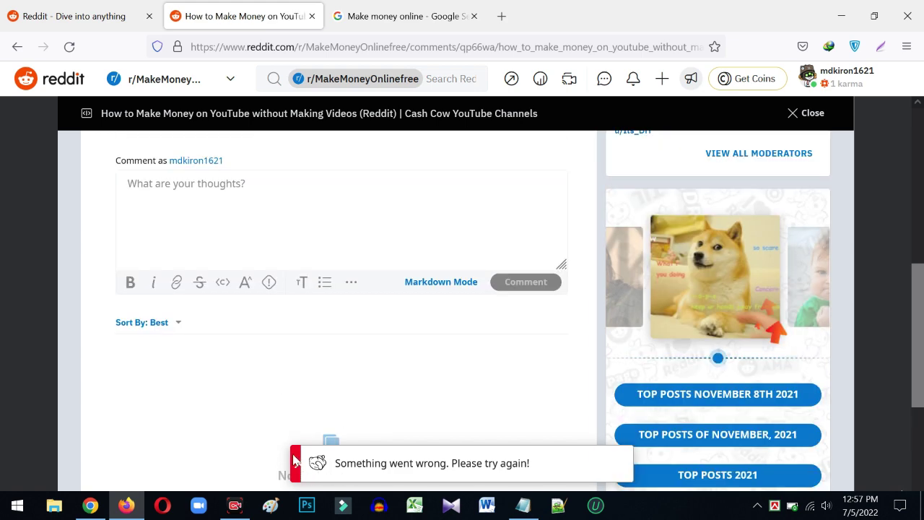
scroll(195, 338, down, 4)
scroll(350, 336, up, 8)
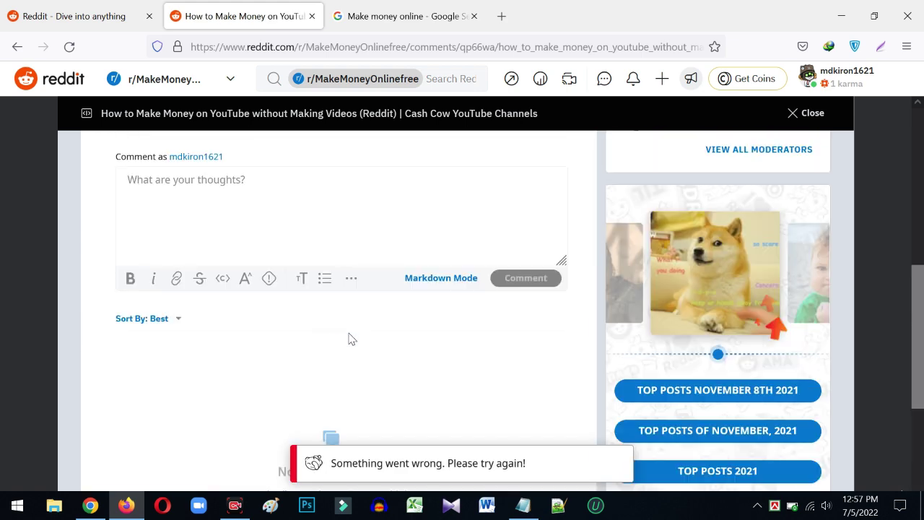
scroll(570, 296, up, 3)
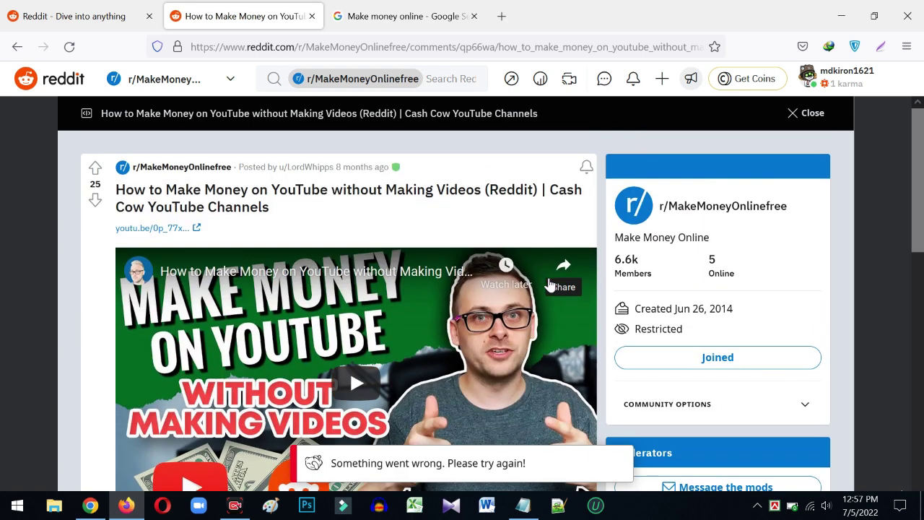
scroll(155, 195, down, 5)
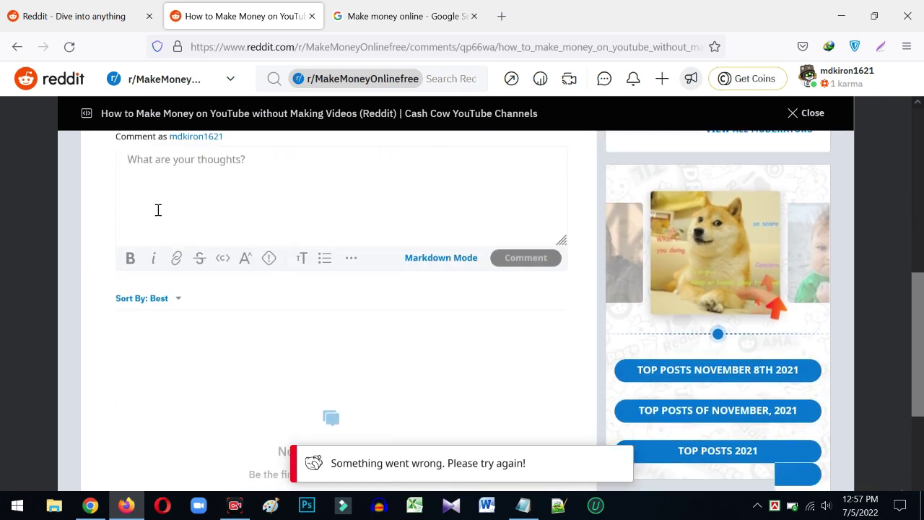
scroll(157, 210, up, 1)
scroll(175, 226, up, 2)
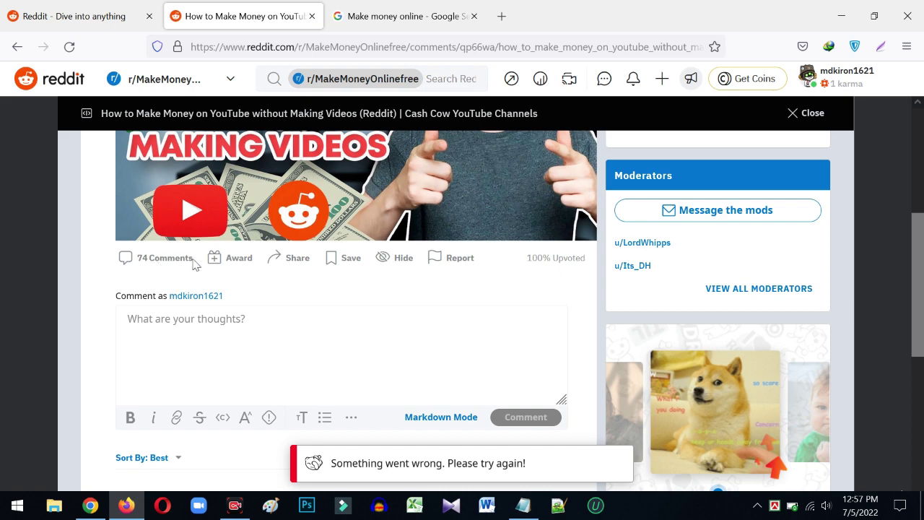
- Go back to the author's profile and open the 11 comments on the r/deliveroos New Rider post
click(18, 46)
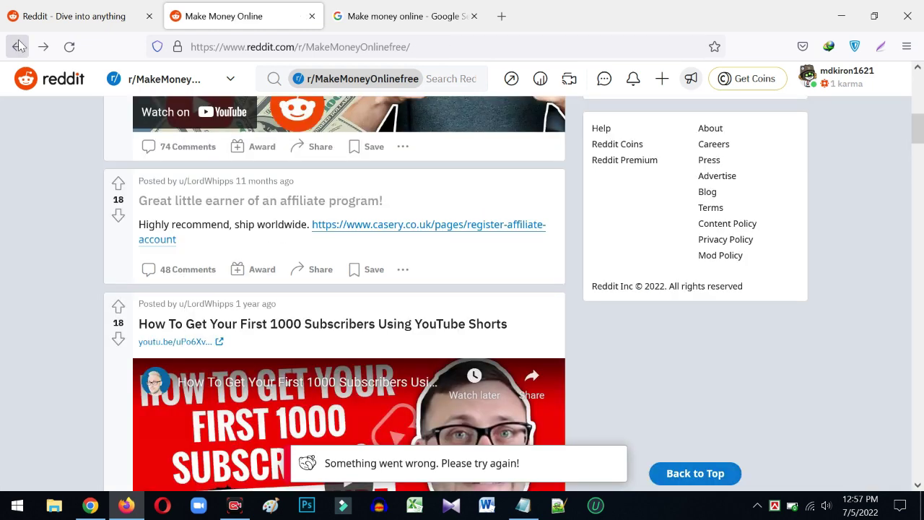
click(18, 46)
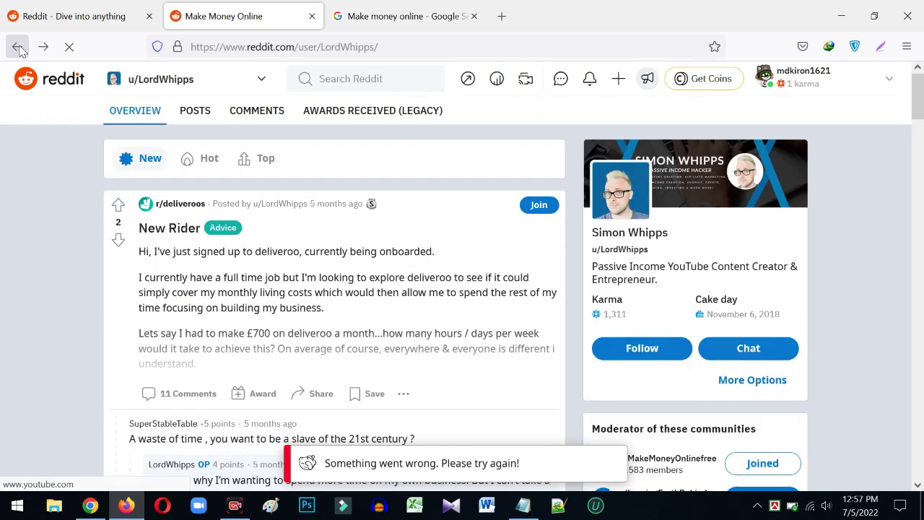
scroll(163, 144, down, 2)
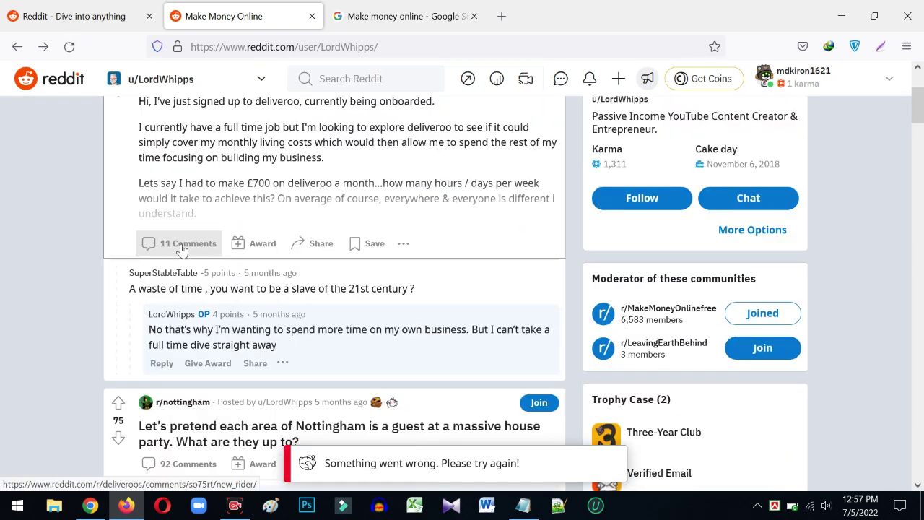
click(181, 249)
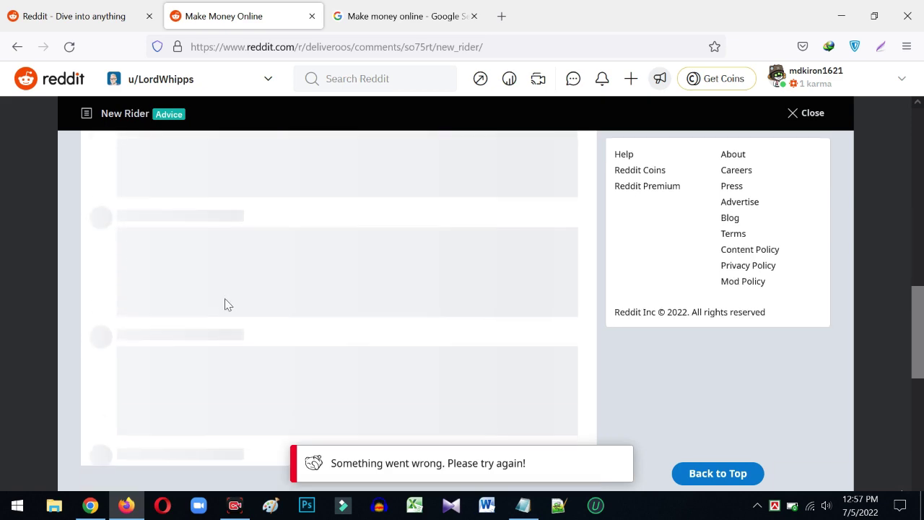
scroll(170, 323, down, 6)
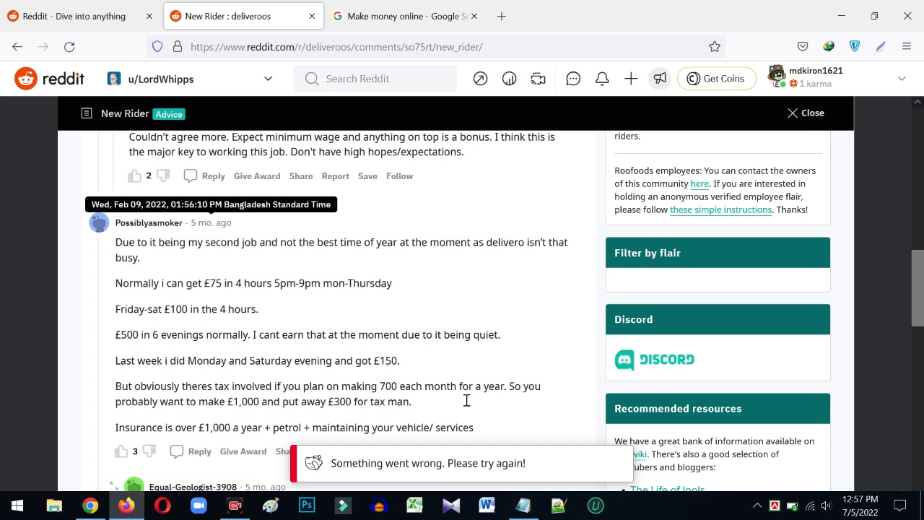
- Open the profile of the commenter who replied about earnings and follow them
drag(496, 432, 134, 227)
click(135, 227)
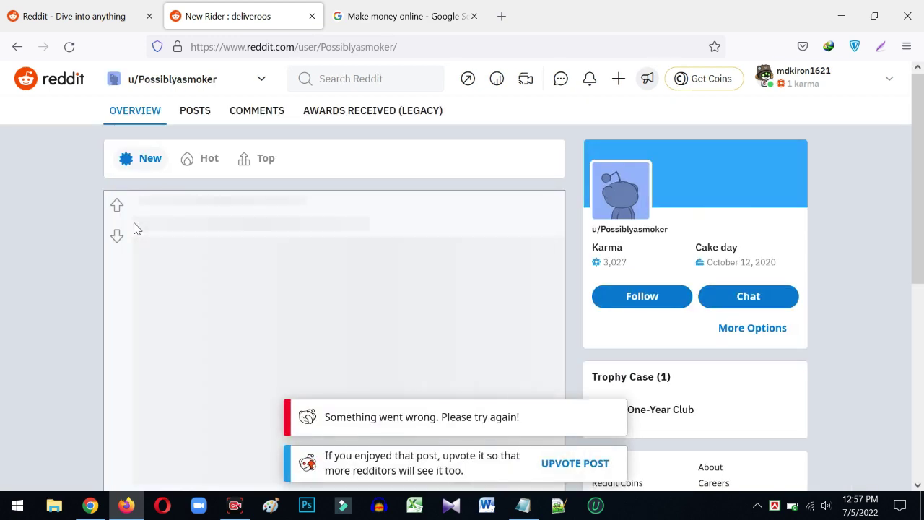
scroll(674, 355, down, 1)
scroll(674, 355, down, 1)
click(631, 229)
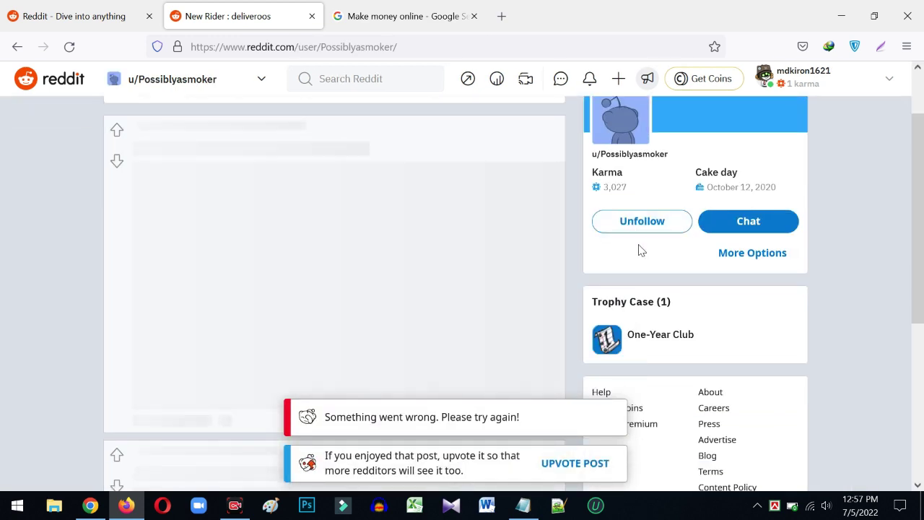